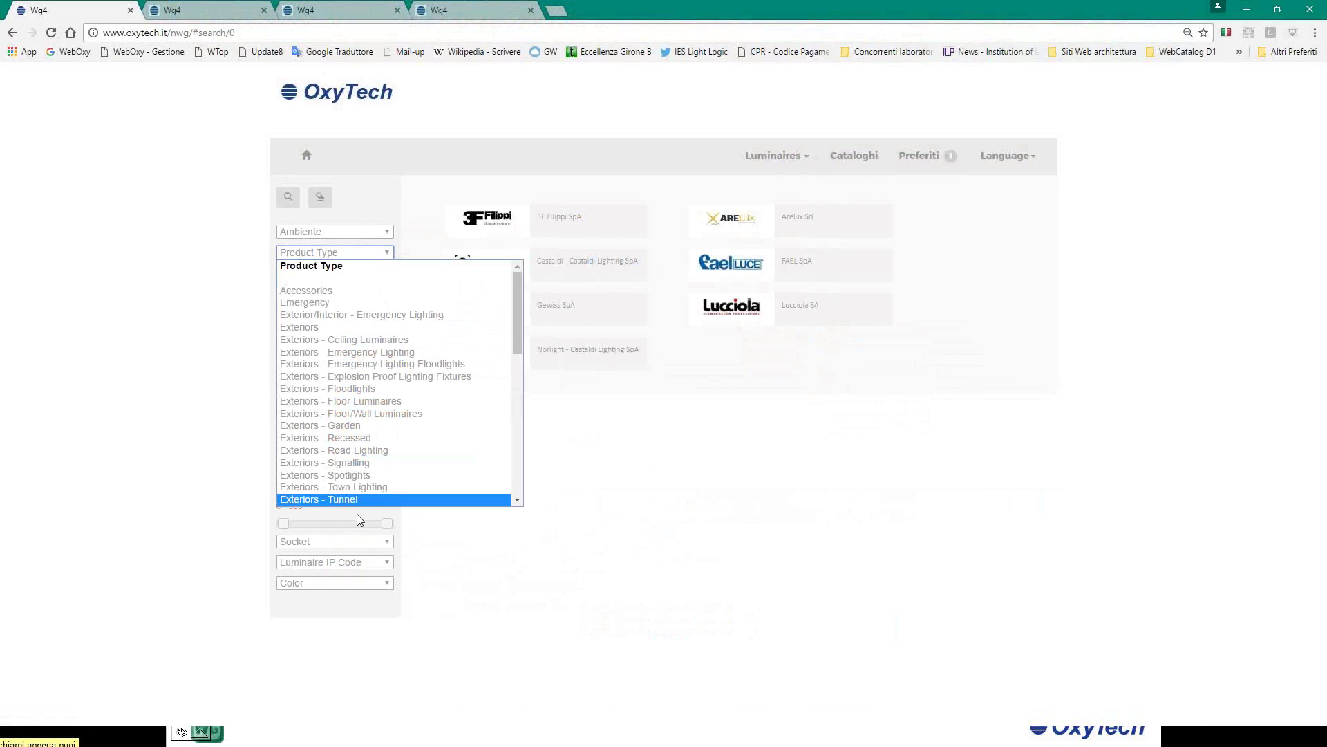
Filter the luminaire catalogue by product type Exteriors - Road Lighting, run the search and look through the products of all manufacturers.
{"action": "left_click", "coordinate": [365, 450]}
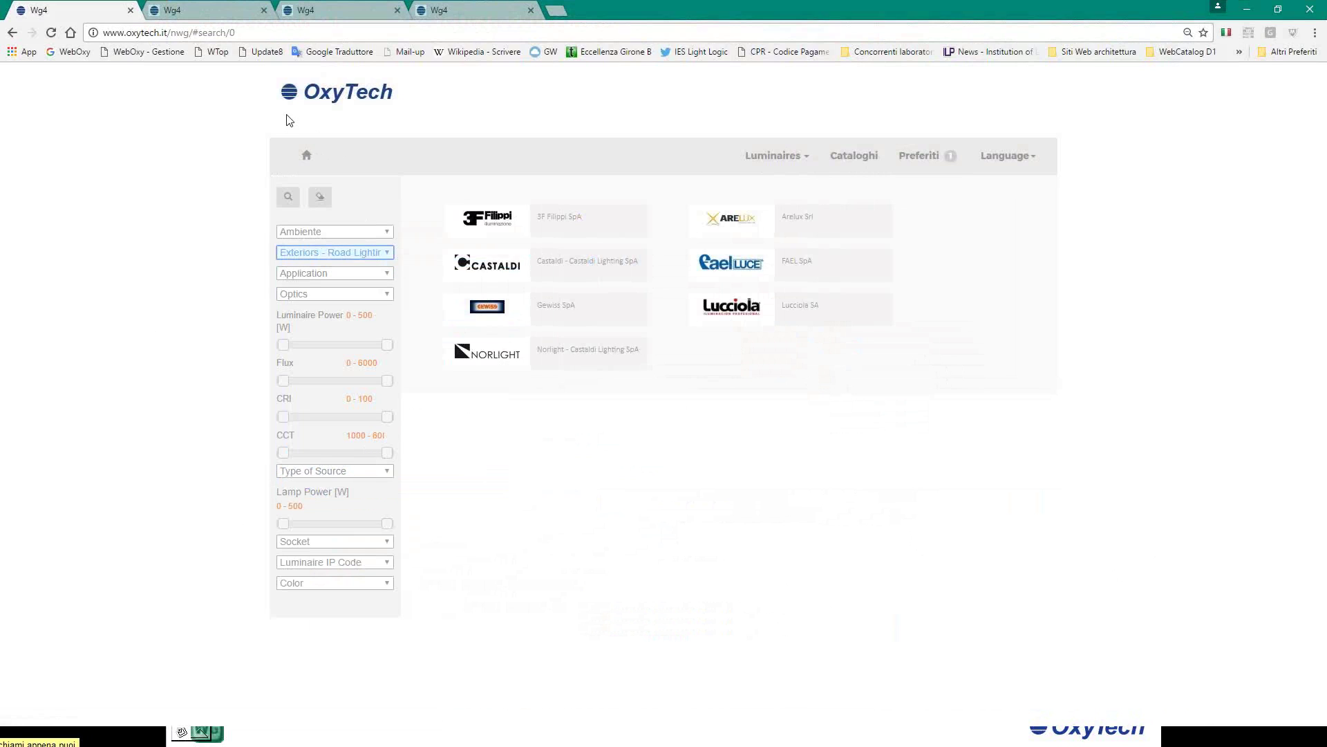
{"action": "left_click", "coordinate": [288, 198]}
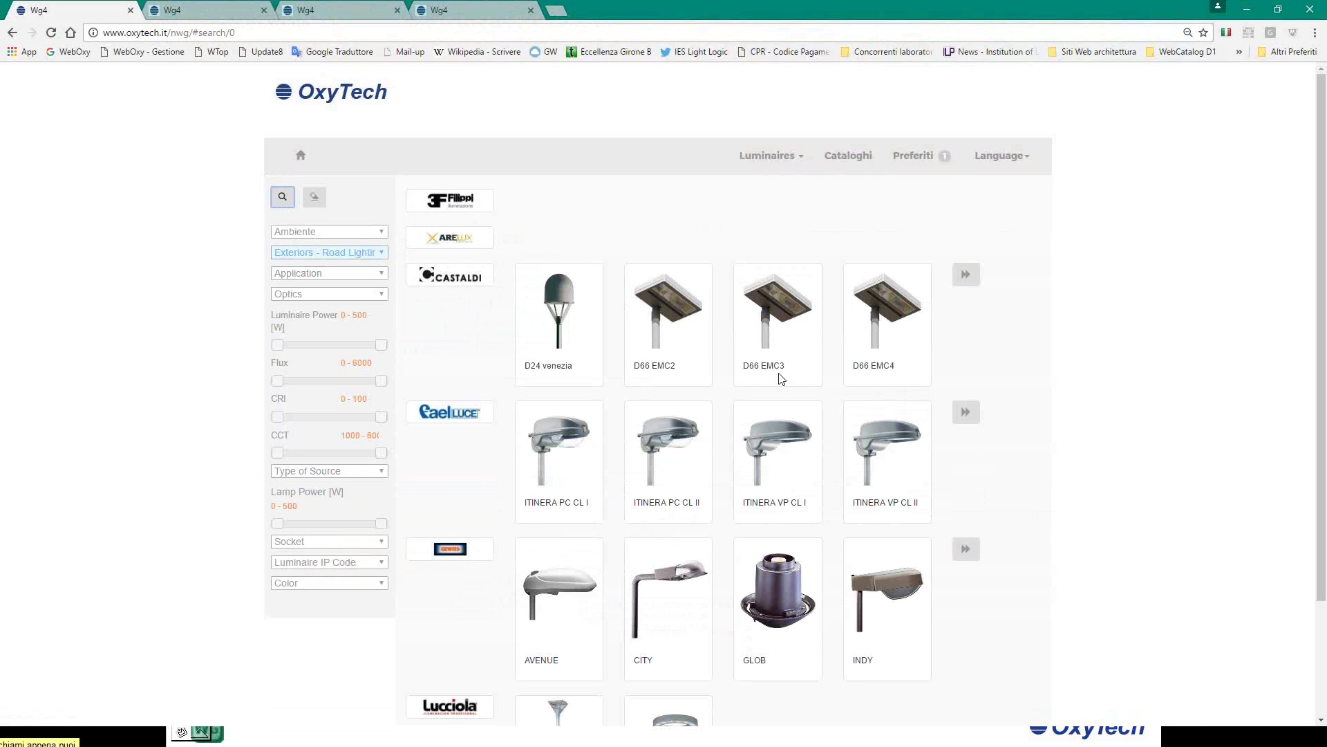
{"action": "scroll", "coordinate": [781, 378], "scroll_direction": "down", "scroll_amount": 2}
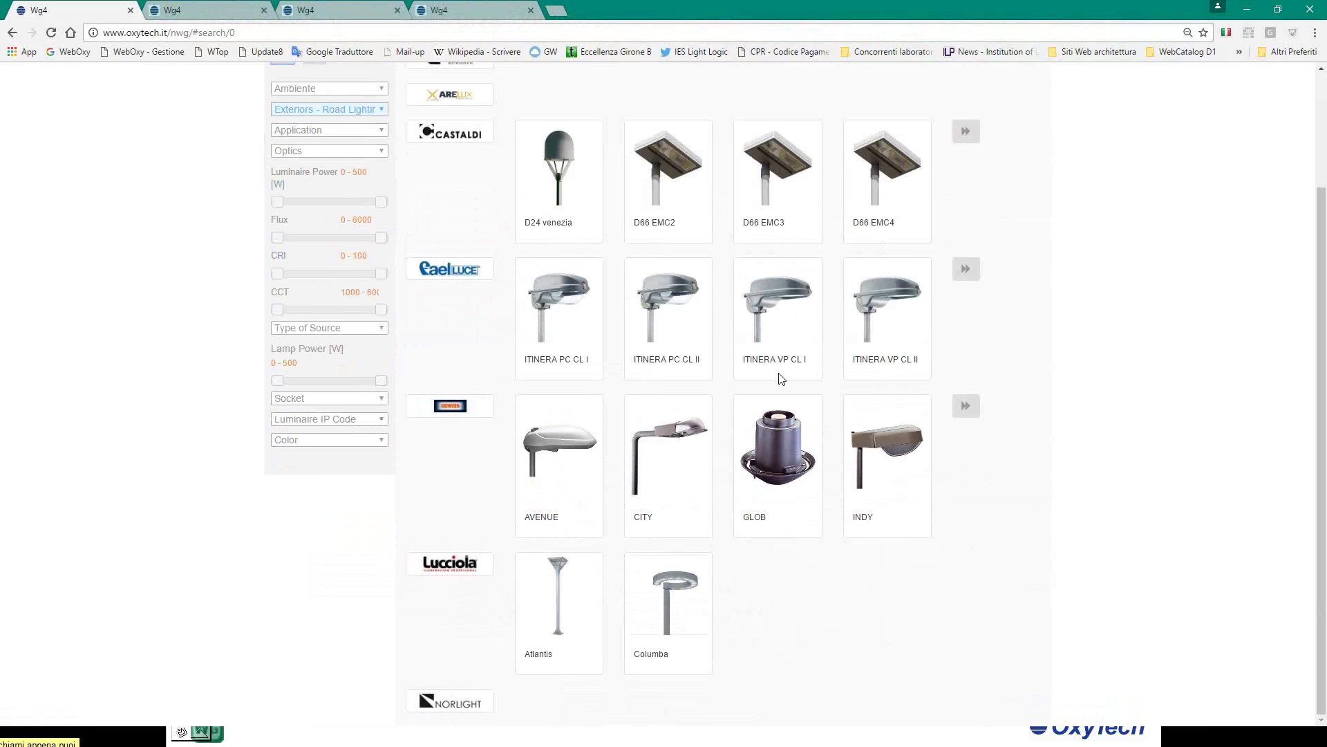
{"action": "scroll", "coordinate": [781, 378], "scroll_direction": "up", "scroll_amount": 2}
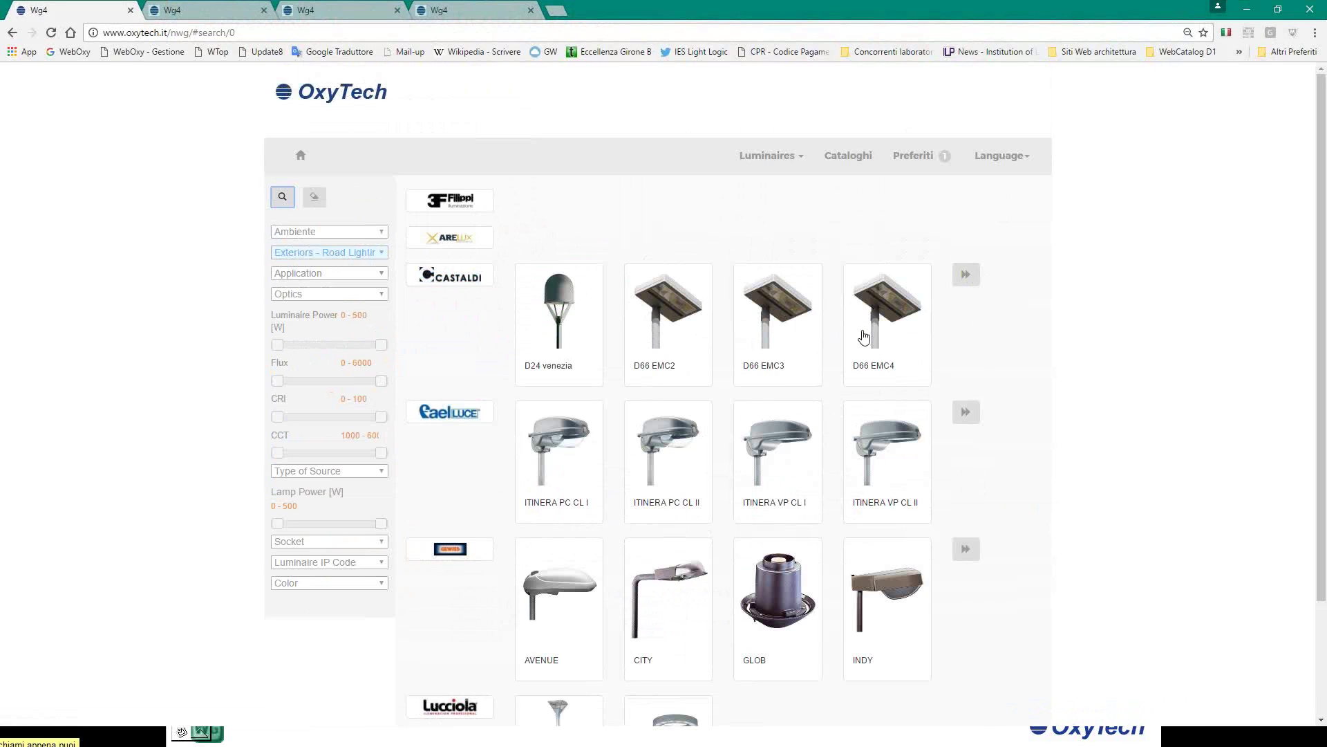
{"action": "scroll", "coordinate": [918, 459], "scroll_direction": "down", "scroll_amount": 2}
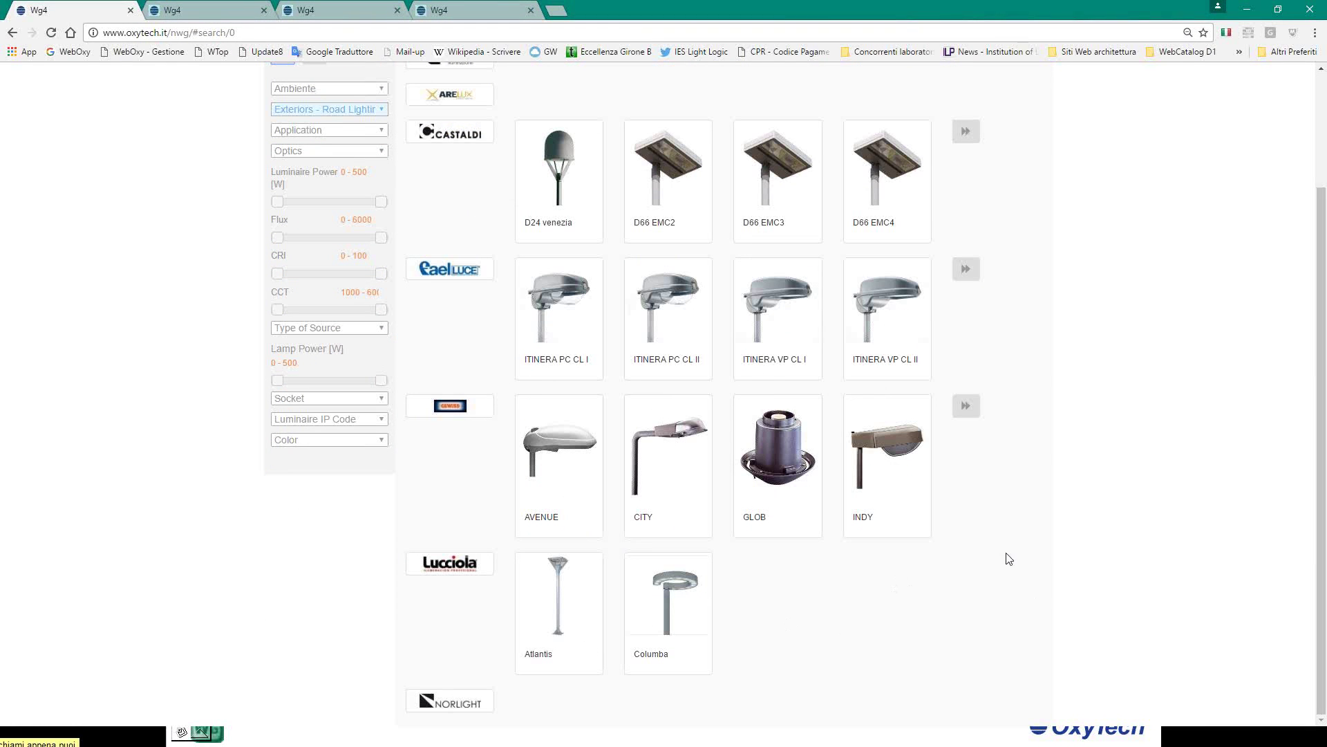
{"action": "scroll", "coordinate": [823, 575], "scroll_direction": "up", "scroll_amount": 2}
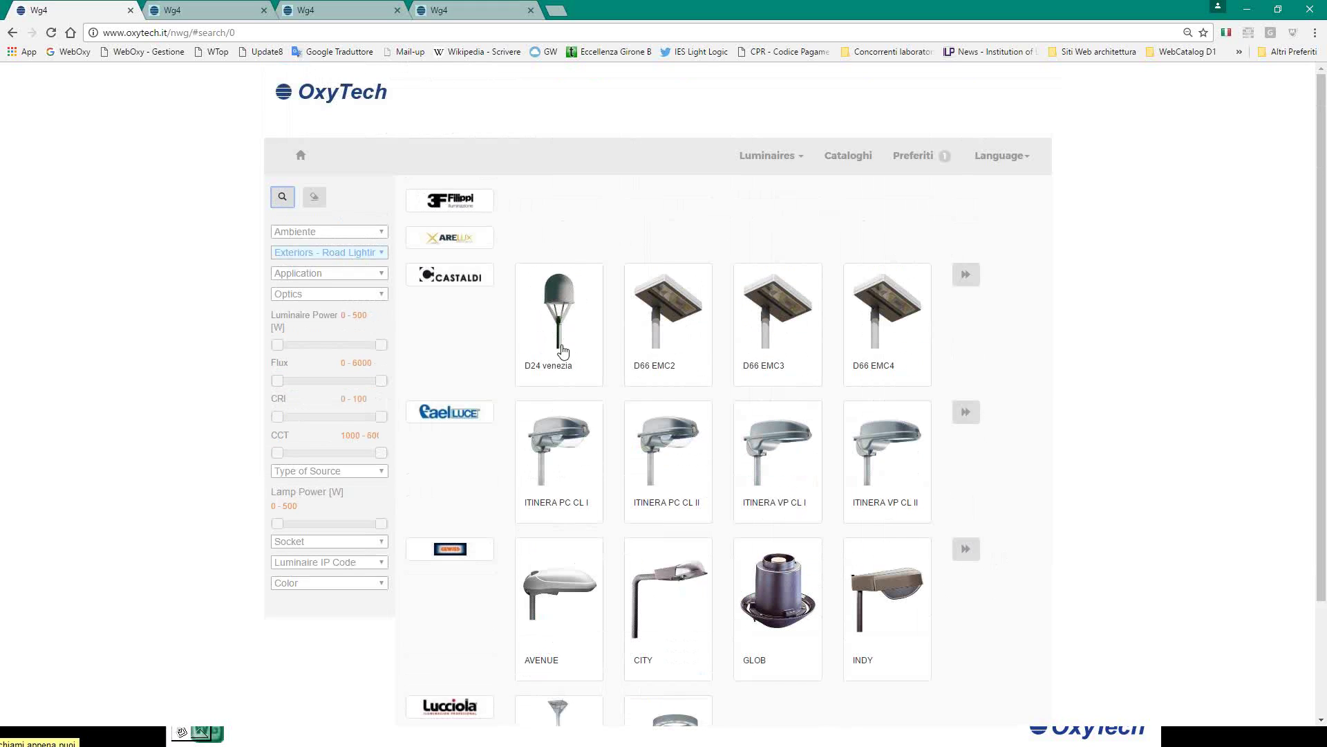
Open Castaldi's D24 venezia luminaire with code D24/CC-E27MH70 and expand its full technical details.
{"action": "left_click", "coordinate": [559, 304]}
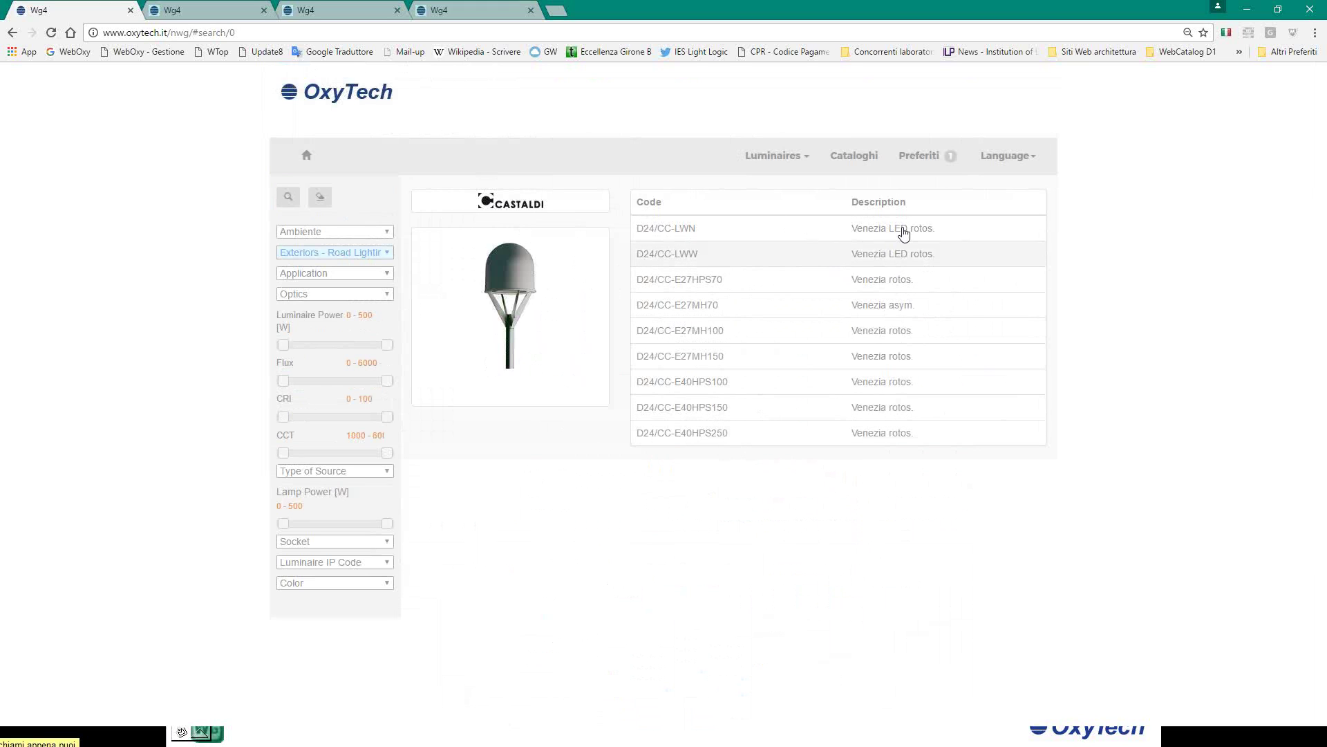
{"action": "left_click", "coordinate": [700, 308]}
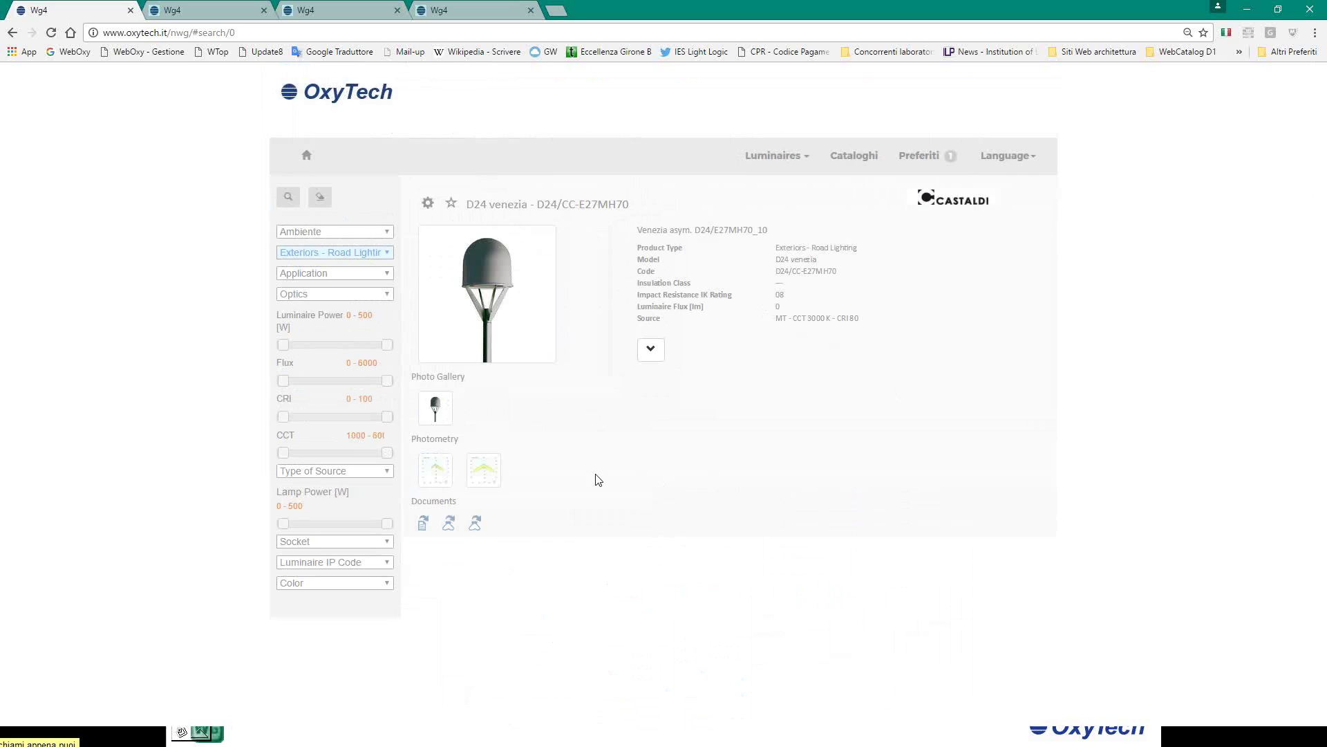
{"action": "left_click", "coordinate": [652, 350]}
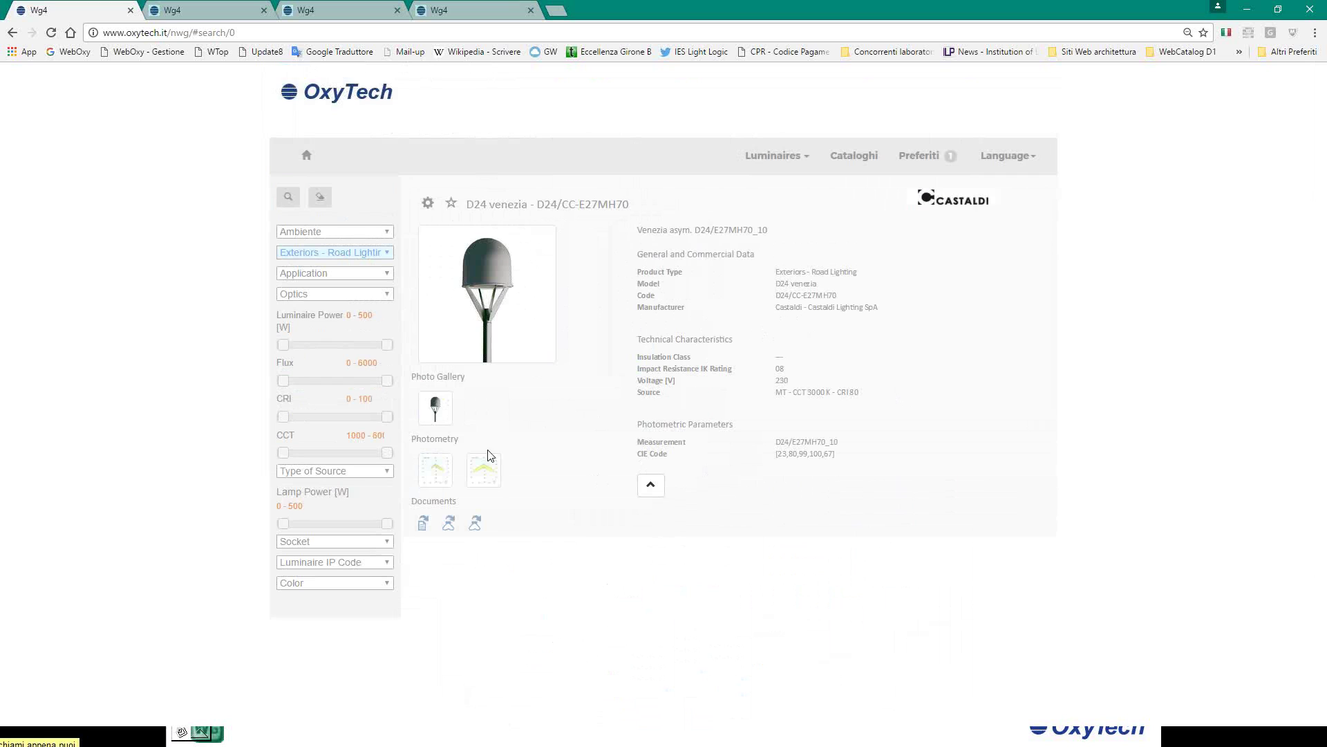
Compare the two photometric diagrams of the D24/CC-E27MH70 luminaire in the enlarged preview.
{"action": "left_click", "coordinate": [438, 477]}
{"action": "left_click", "coordinate": [482, 478]}
{"action": "left_click", "coordinate": [439, 472]}
{"action": "left_click", "coordinate": [484, 472]}
{"action": "left_click", "coordinate": [437, 477]}
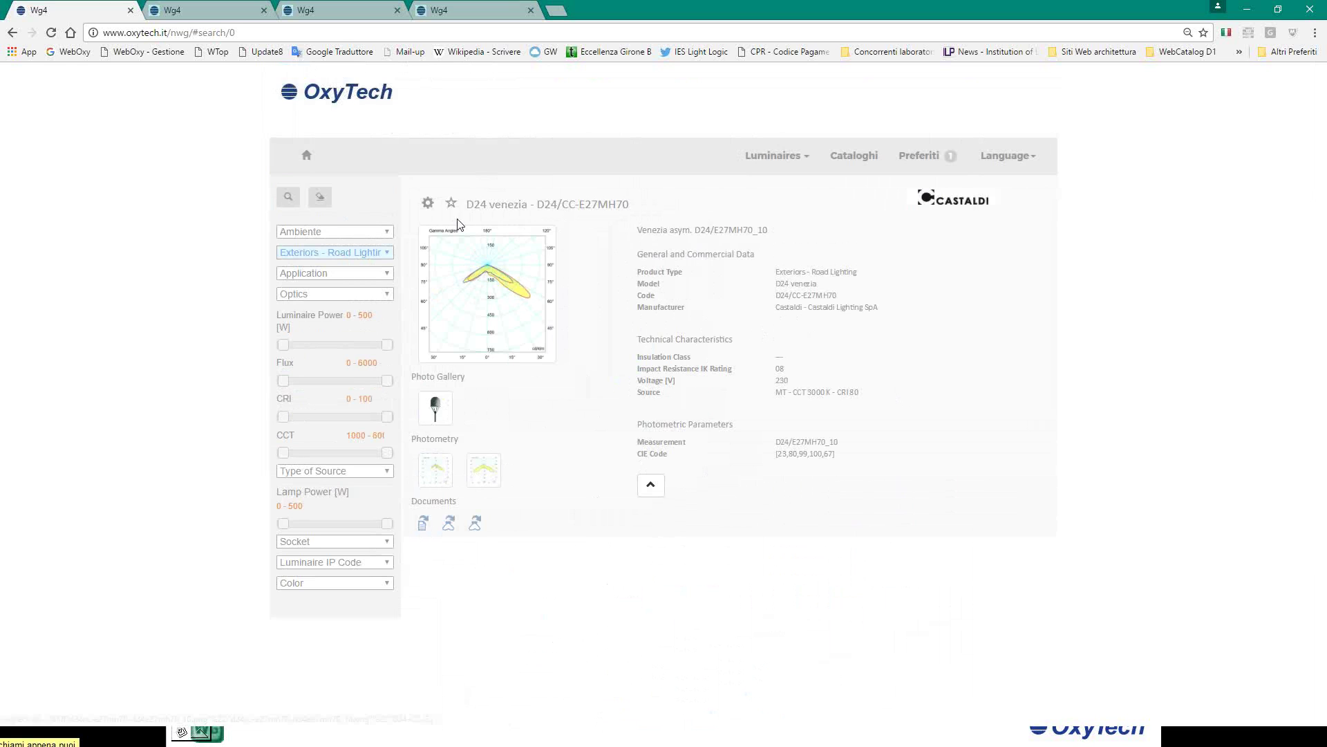
Set the data sheet's print language to Portuguese in the luminaire's data sheet settings.
{"action": "left_click", "coordinate": [427, 201]}
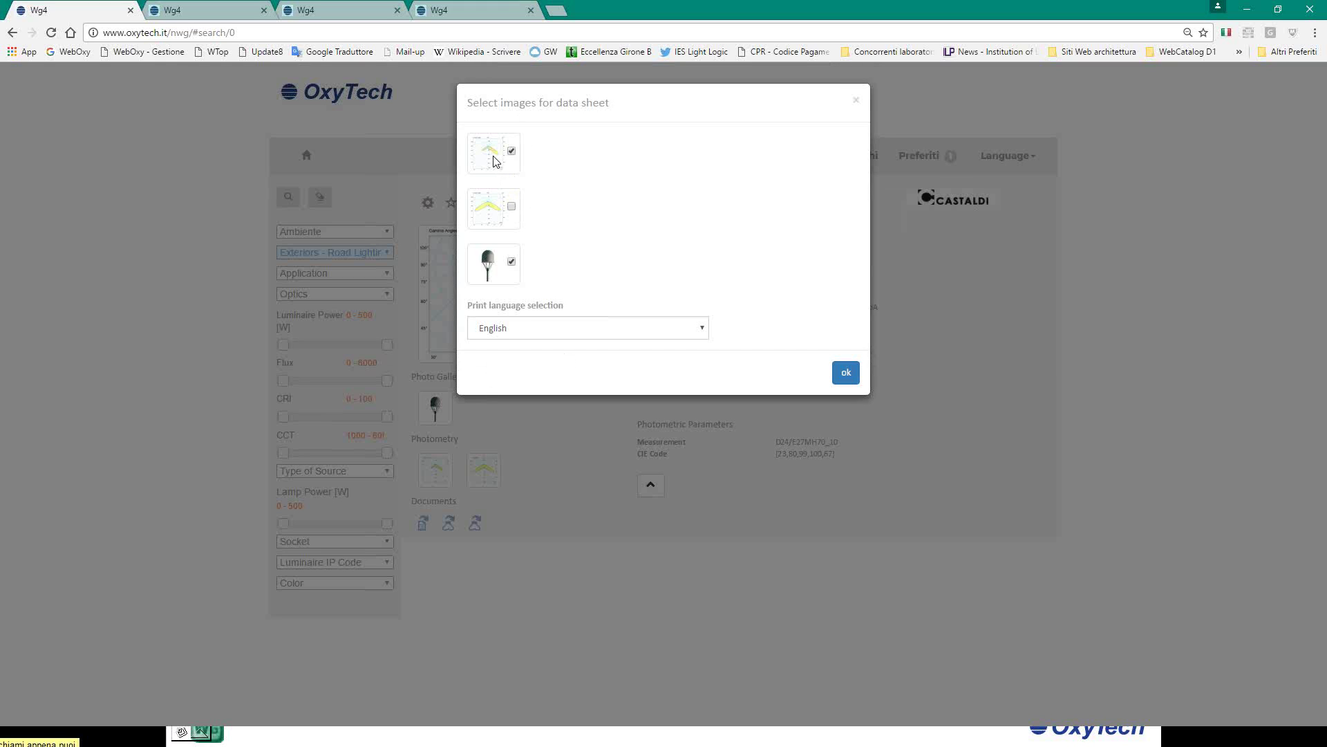
{"action": "left_click", "coordinate": [530, 332]}
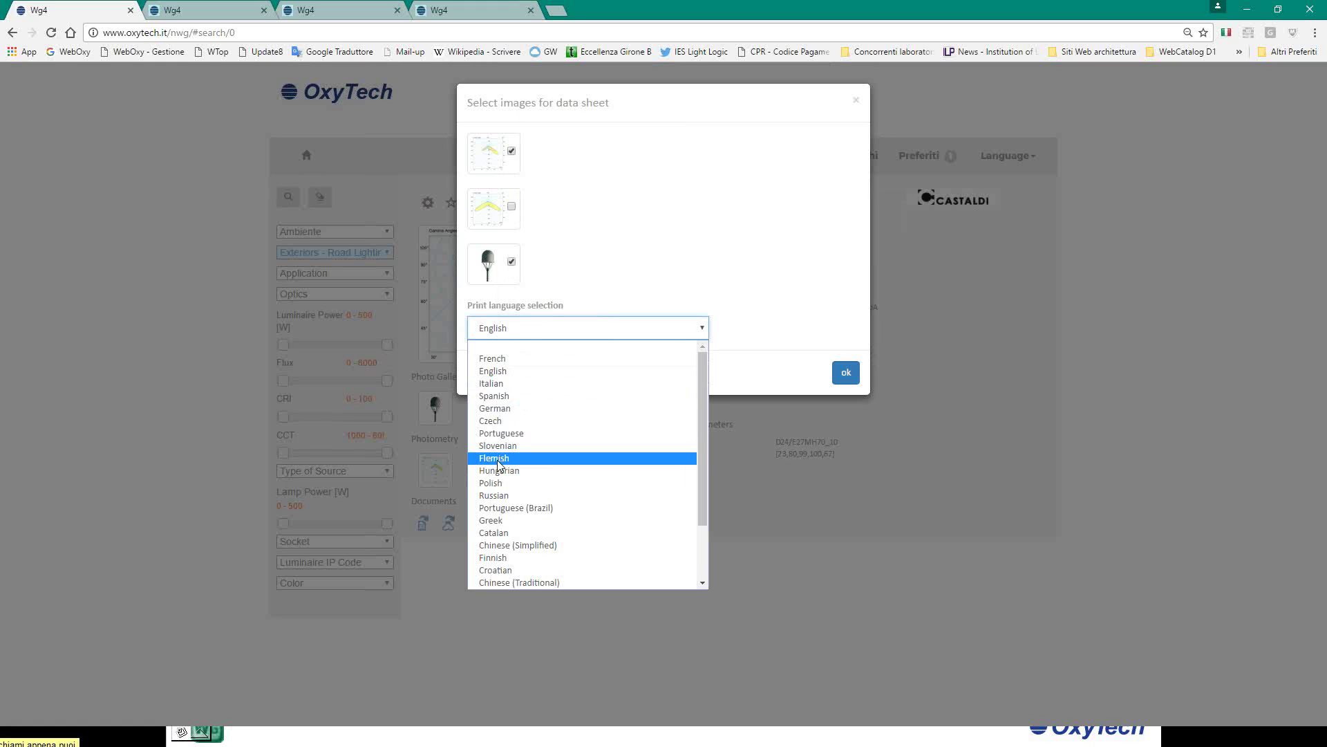
{"action": "left_click", "coordinate": [500, 431]}
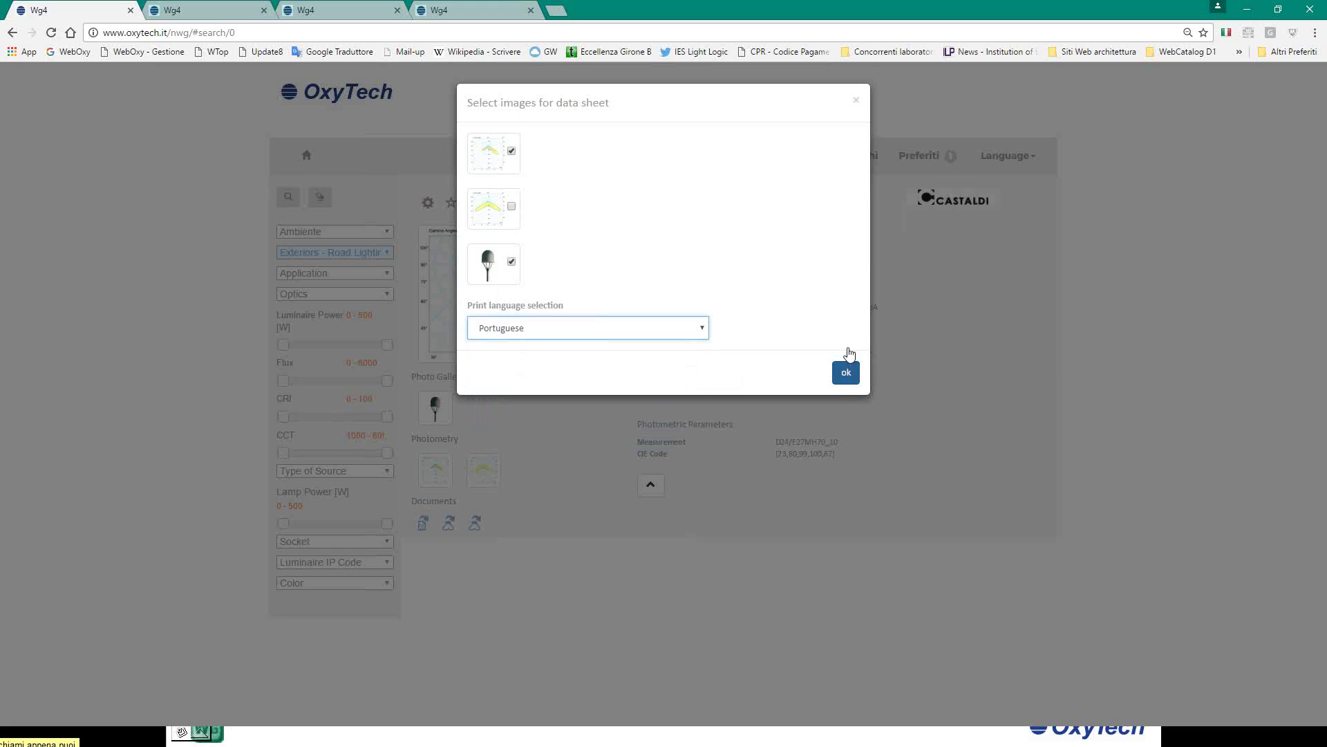
{"action": "left_click", "coordinate": [846, 374]}
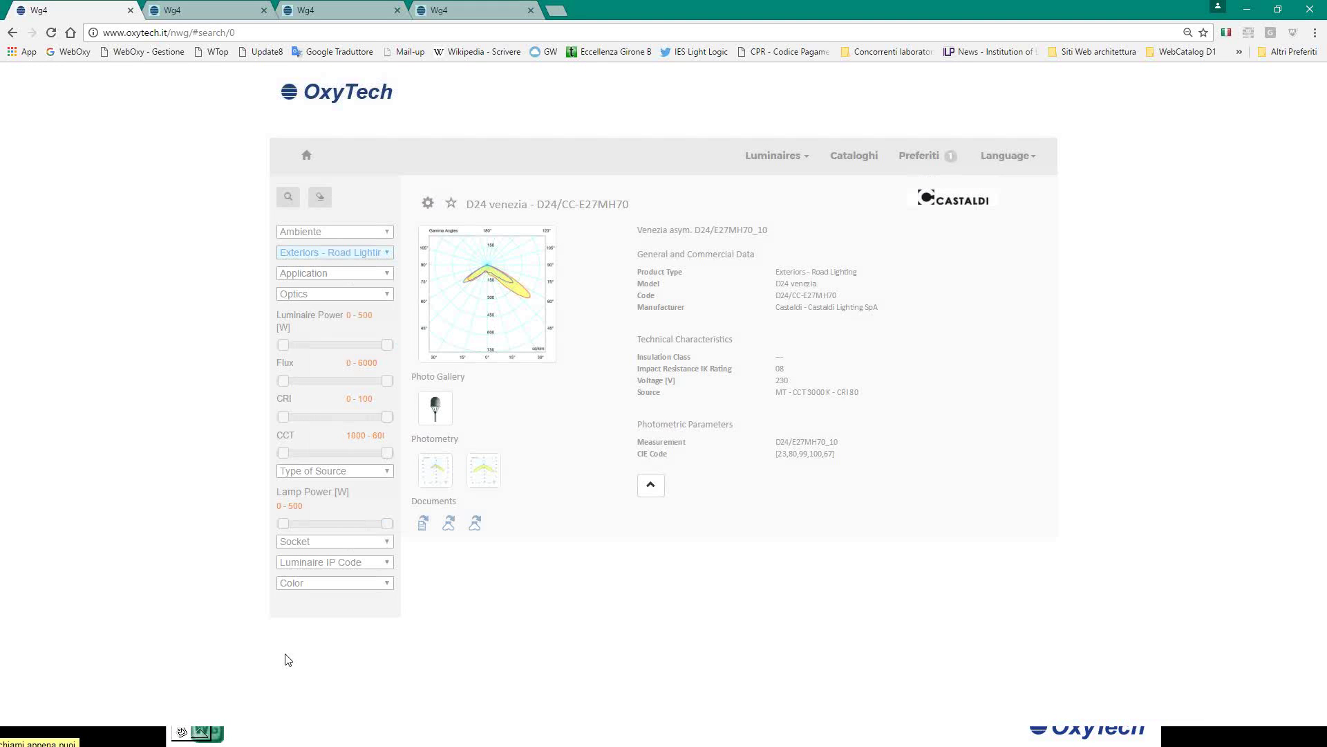
Download the D24/CC-E27MH70 data sheet, check it as a full page in Acrobat Reader and close it.
{"action": "left_click", "coordinate": [423, 524]}
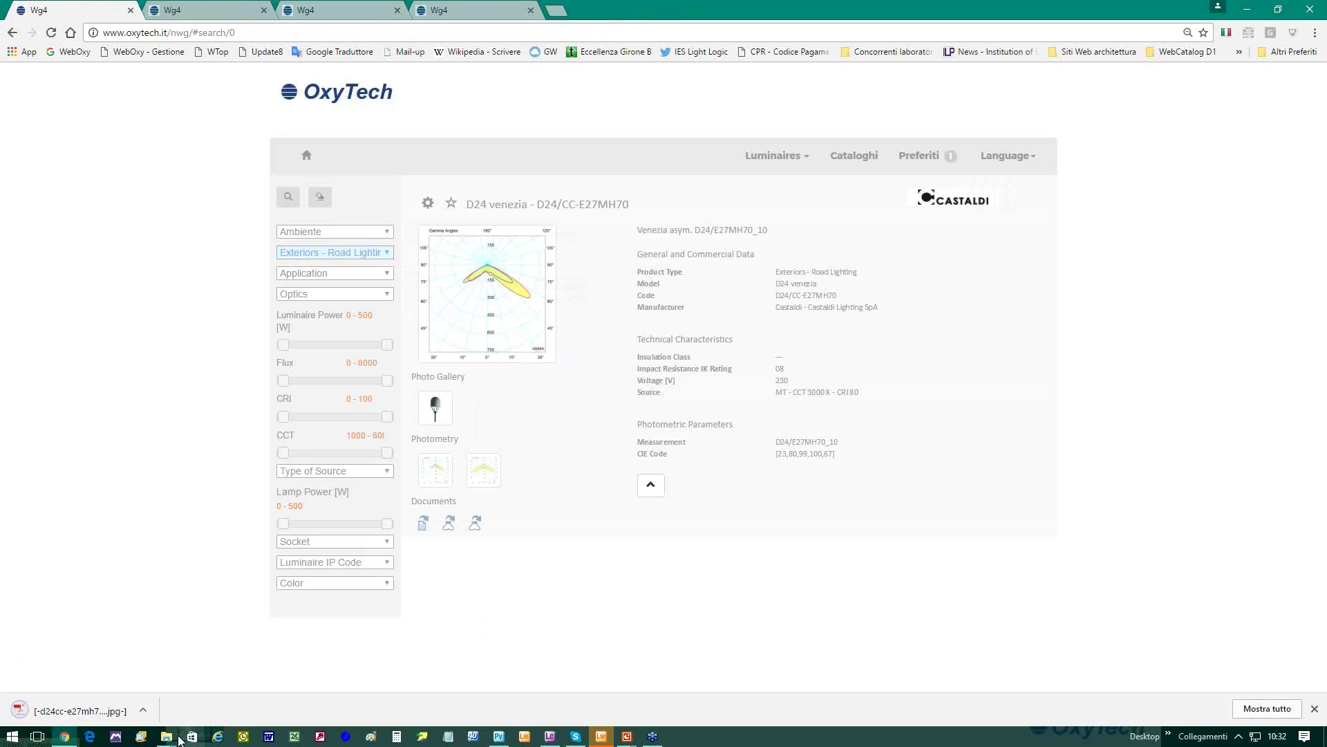
{"action": "left_click", "coordinate": [84, 712]}
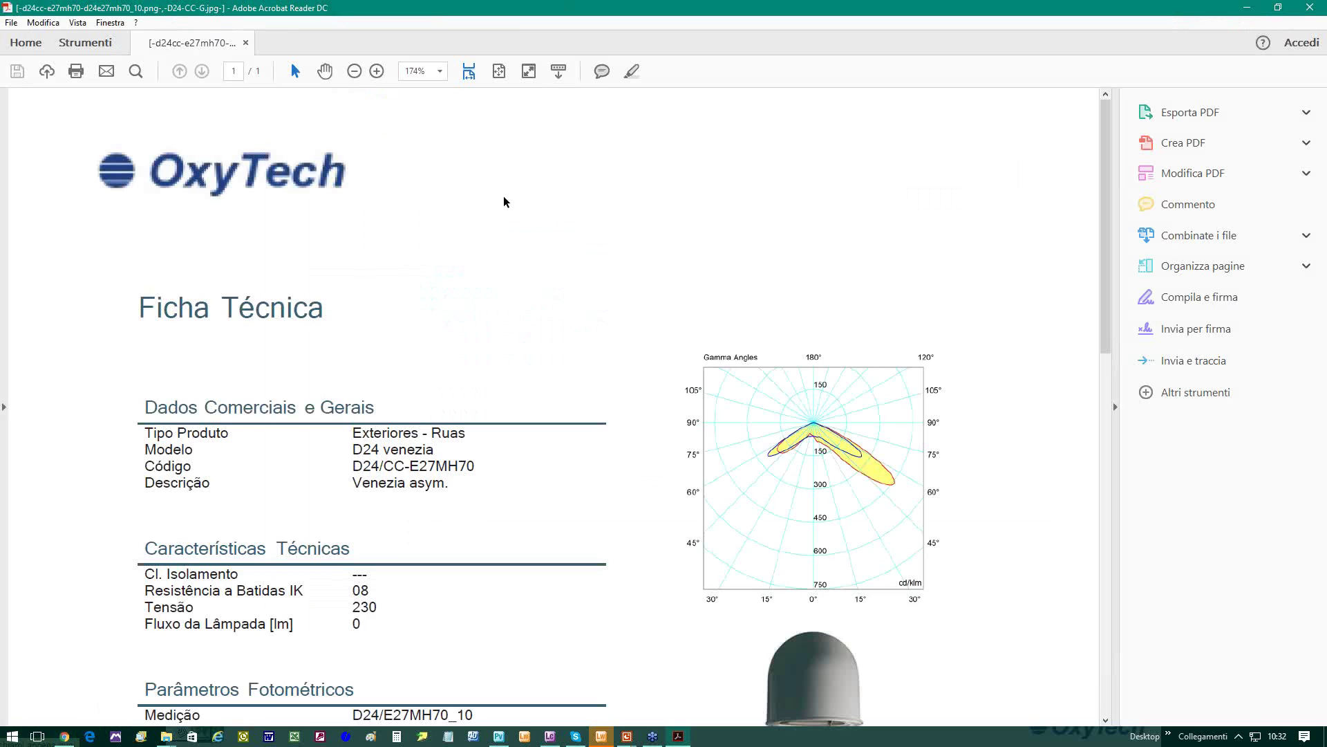
{"action": "left_click", "coordinate": [499, 70]}
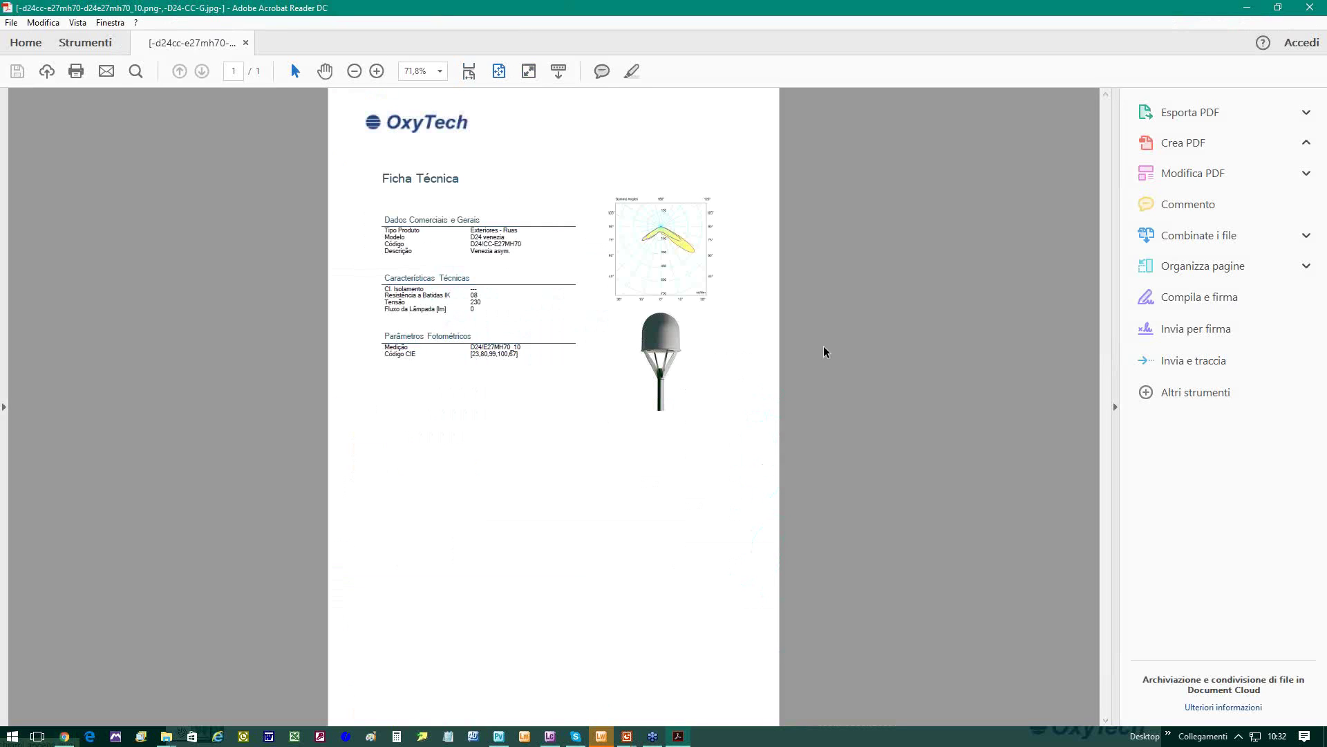
{"action": "left_click", "coordinate": [1309, 8]}
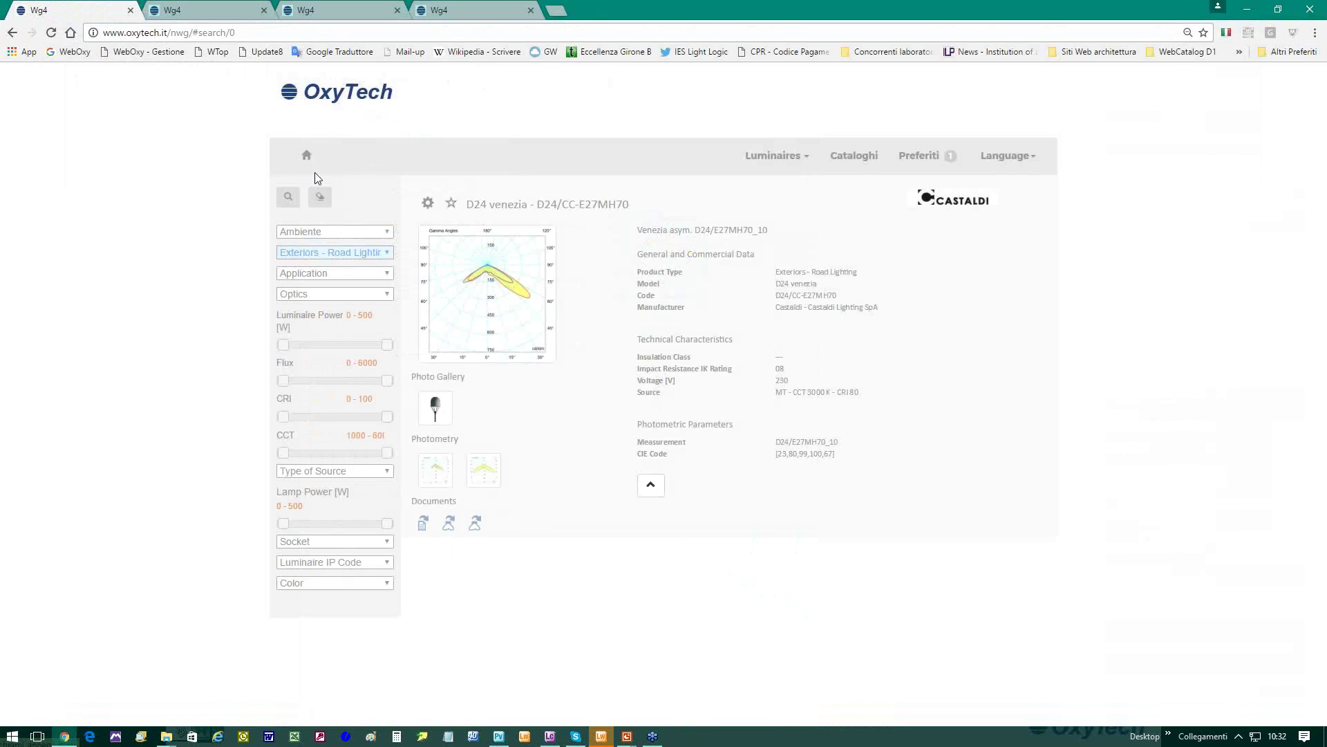
Reset the search filters, then set the product type to Exteriors - Road Lighting and the type of source to LED.
{"action": "left_click", "coordinate": [320, 199]}
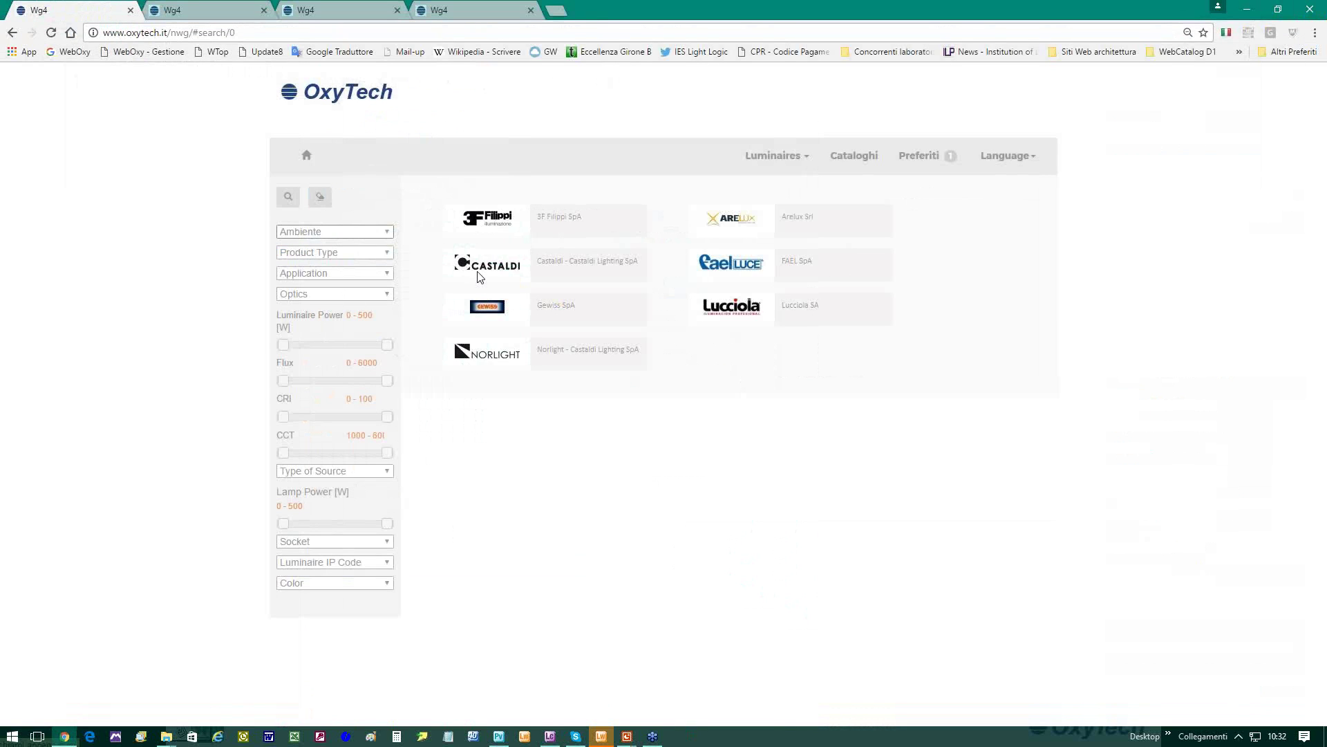
{"action": "left_click", "coordinate": [325, 254]}
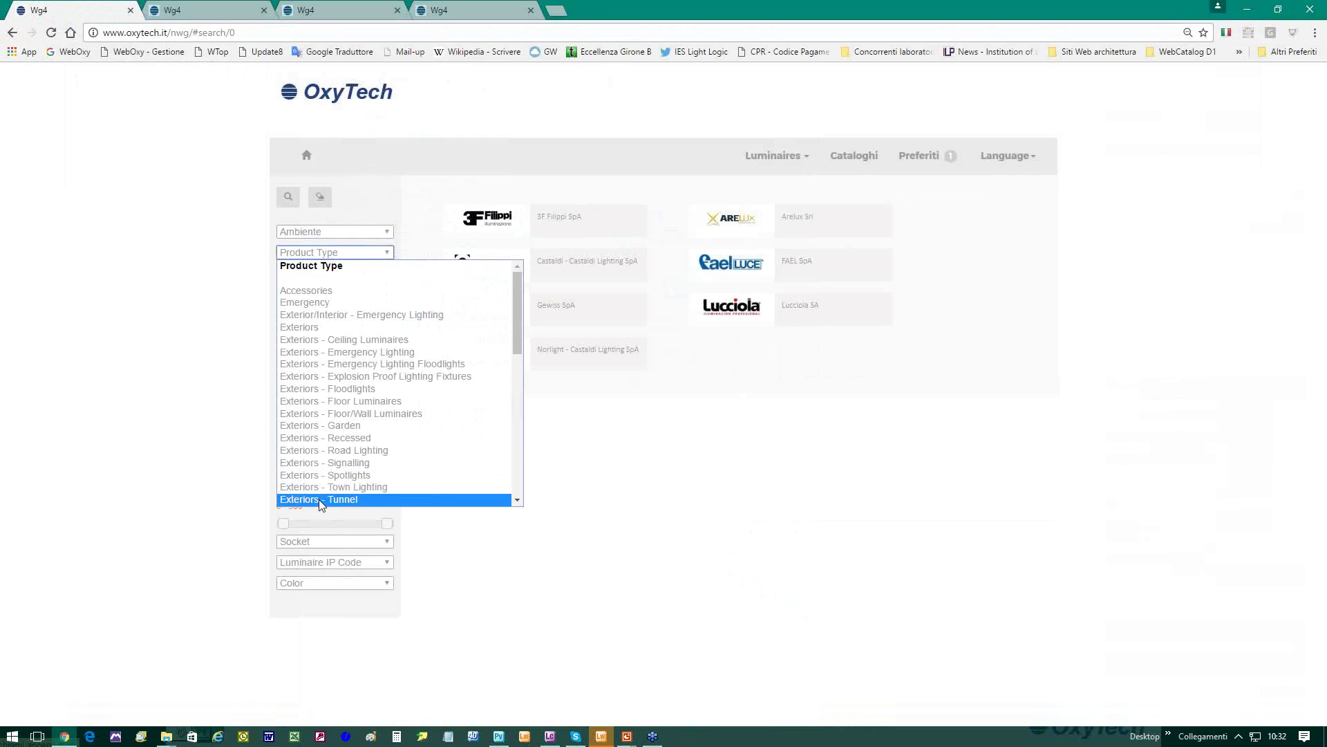
{"action": "left_click", "coordinate": [358, 450]}
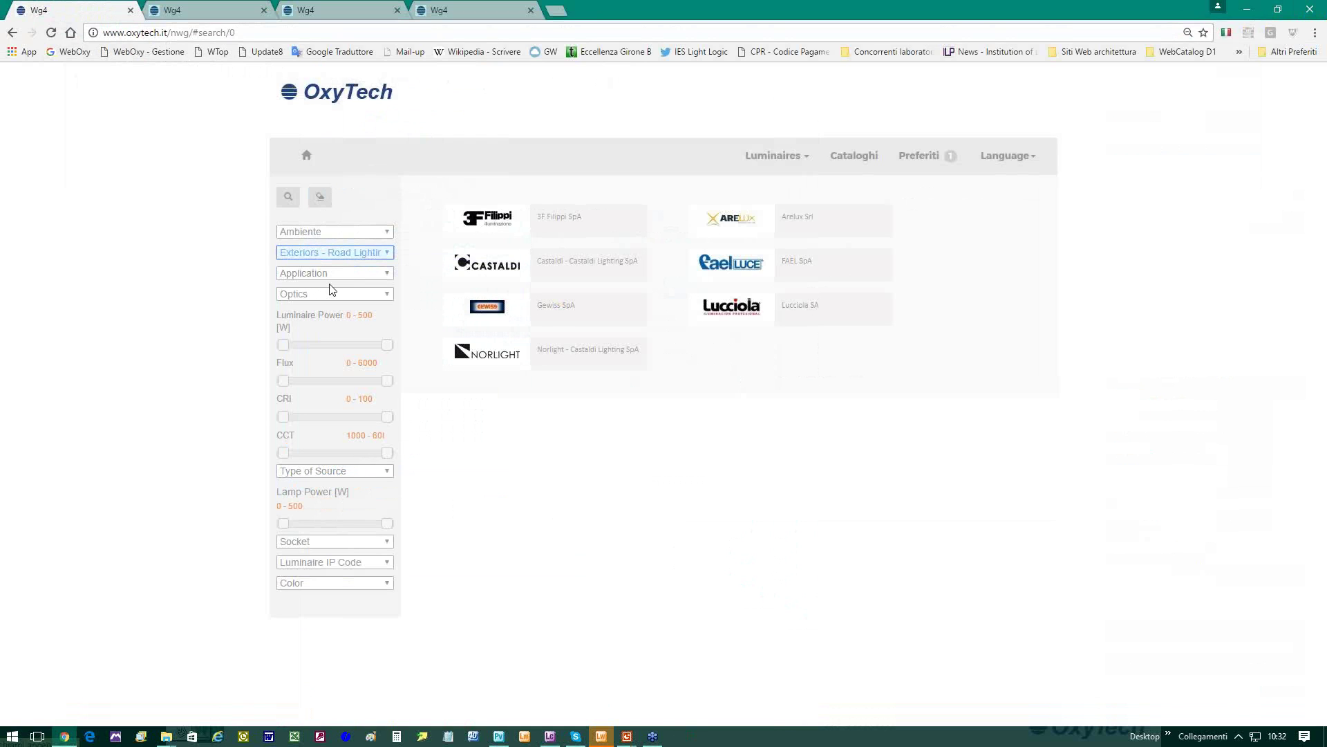
{"action": "left_click", "coordinate": [330, 473]}
{"action": "left_click_drag", "start_coordinate": [391, 502], "coordinate": [378, 644]}
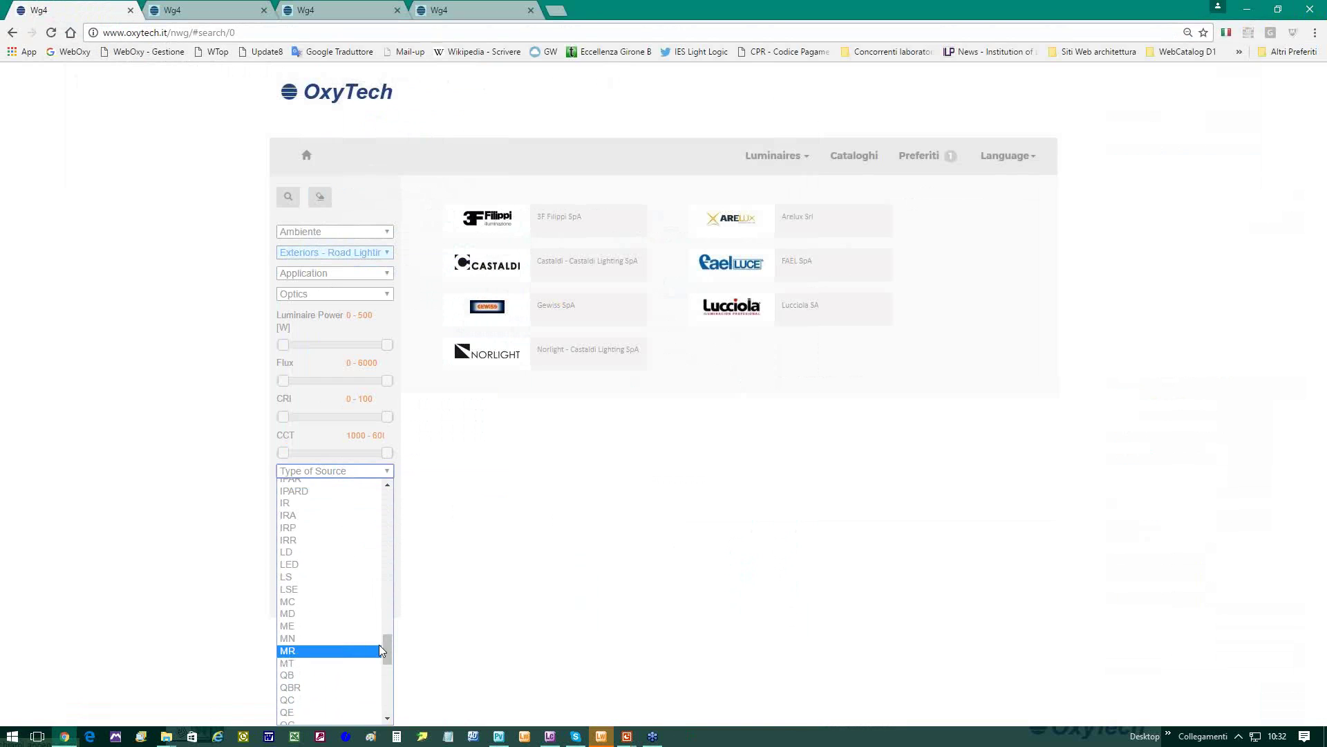
{"action": "left_click", "coordinate": [298, 553]}
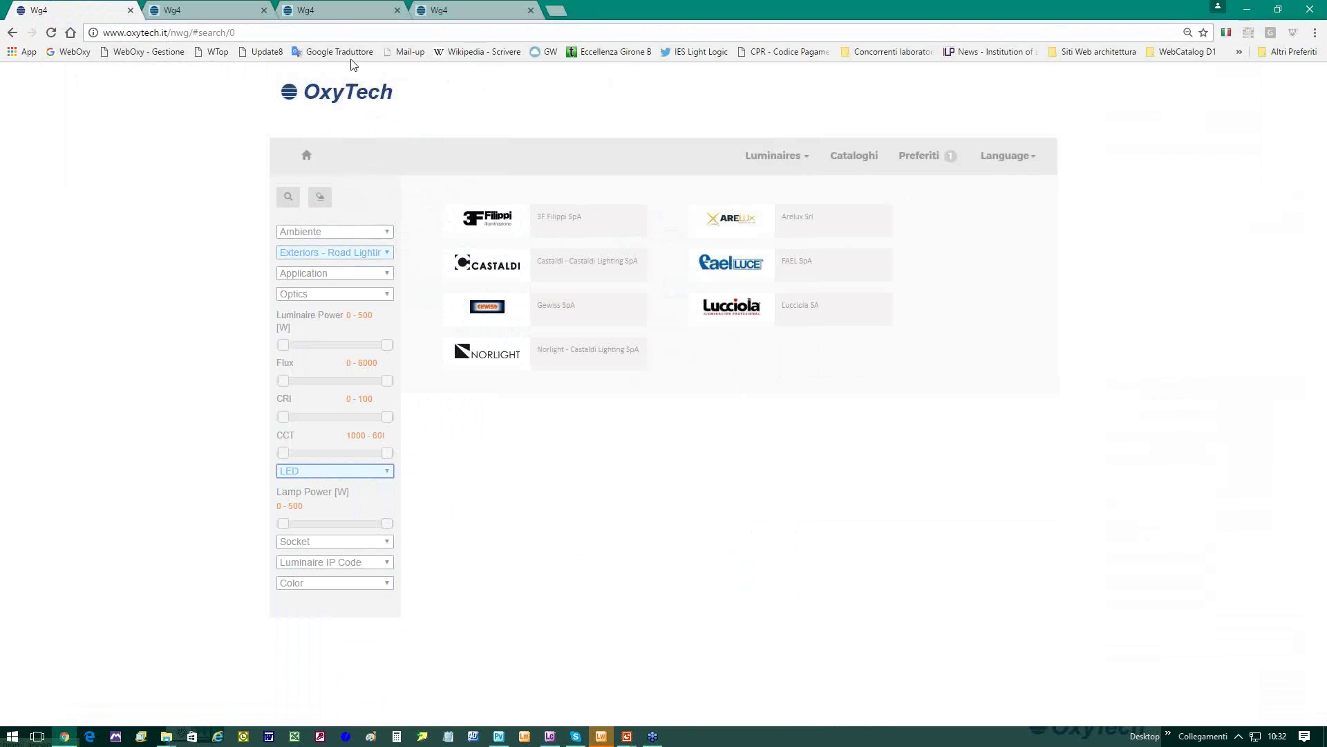
Run the filtered search and open the Castaldi D66 EMC3 luminaire D66/2RA-050+asymm.
{"action": "left_click", "coordinate": [288, 198]}
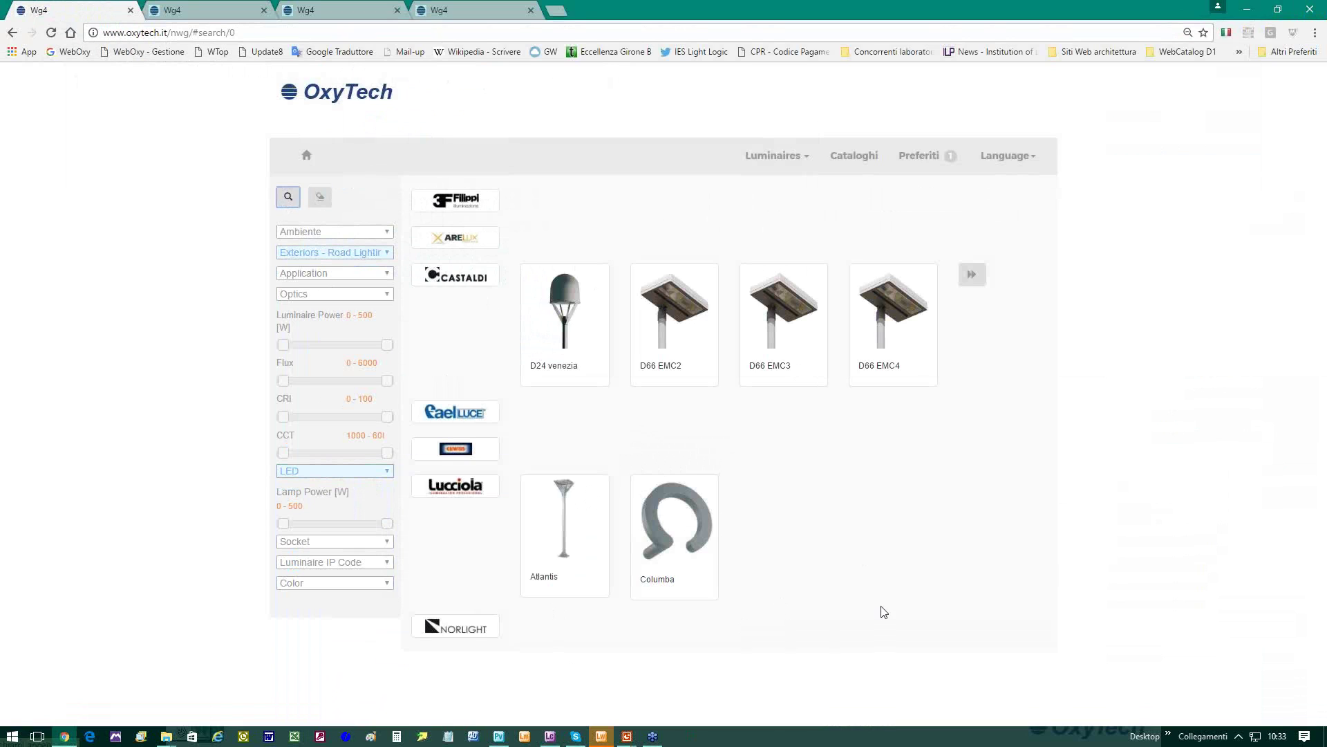
{"action": "left_click", "coordinate": [788, 325]}
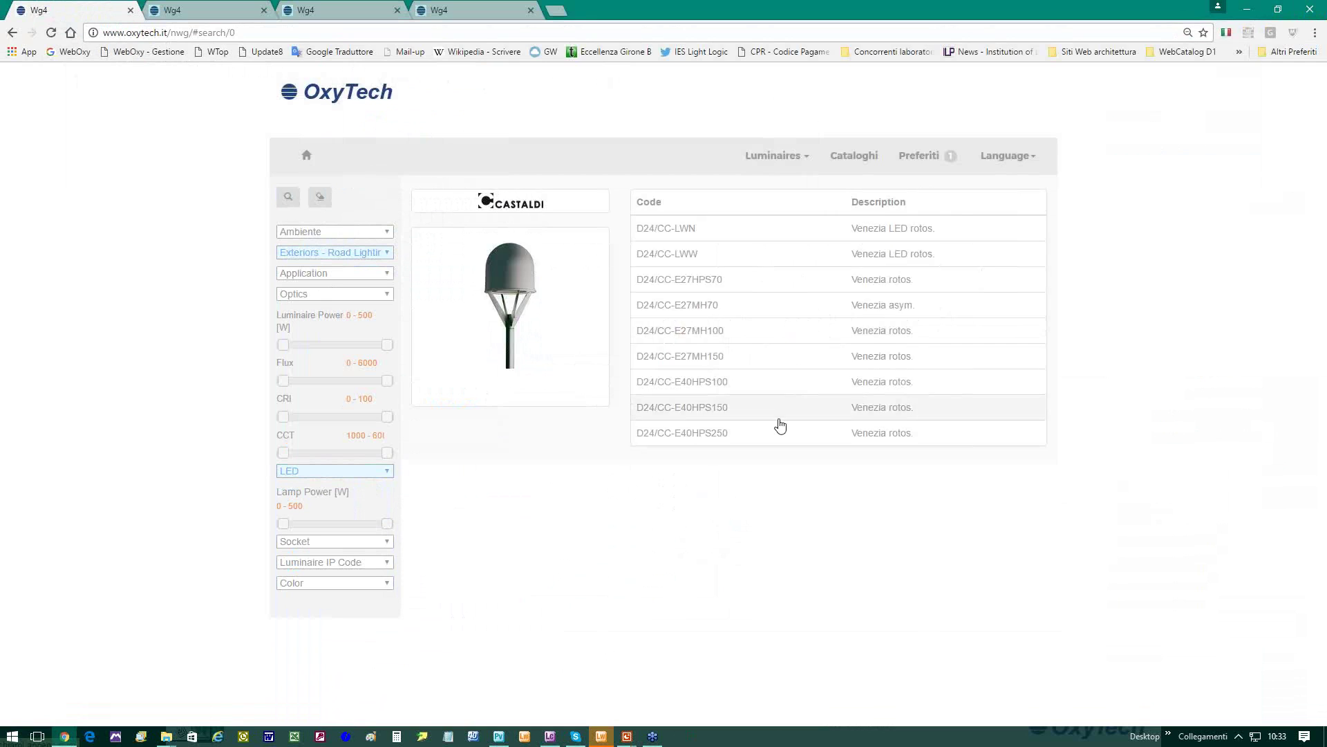
{"action": "left_click", "coordinate": [701, 233]}
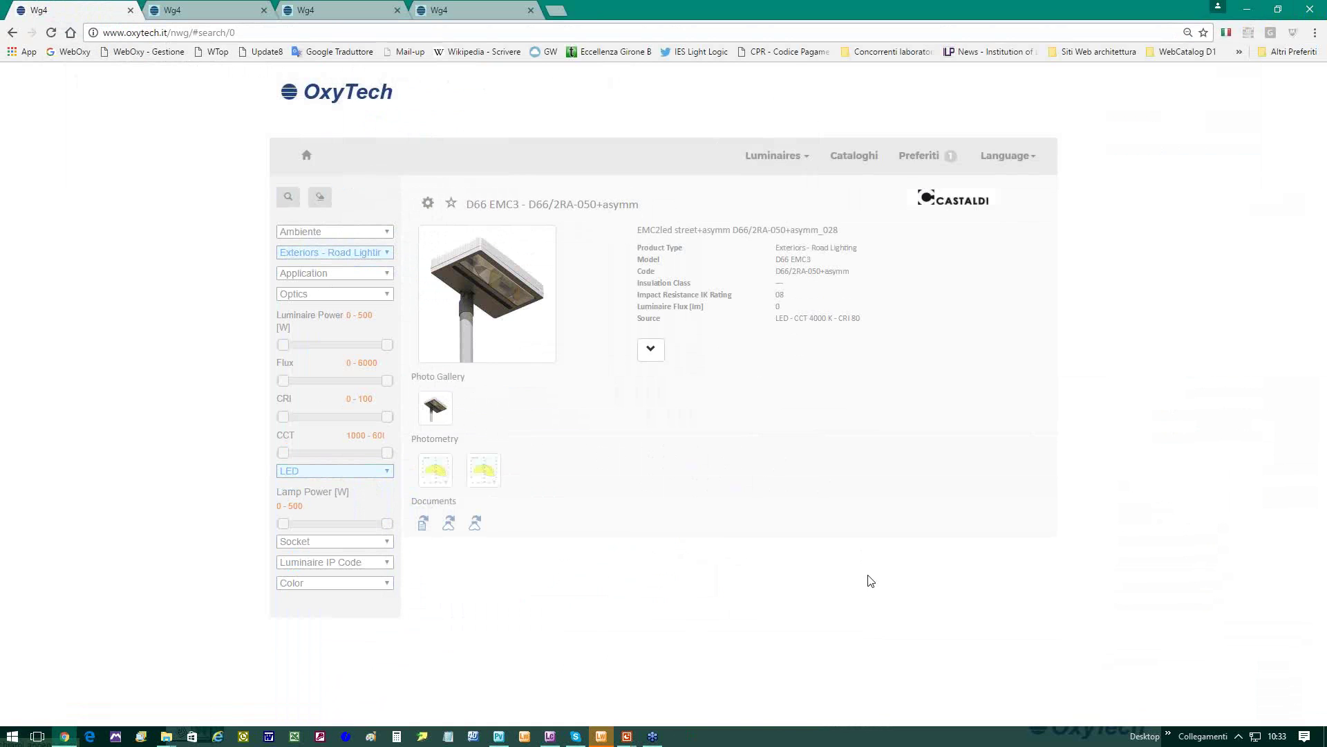
Bring up LiteCalc and place the browser as a smaller window over it, leaving part of the 3D scene uncovered.
{"action": "left_click", "coordinate": [601, 737]}
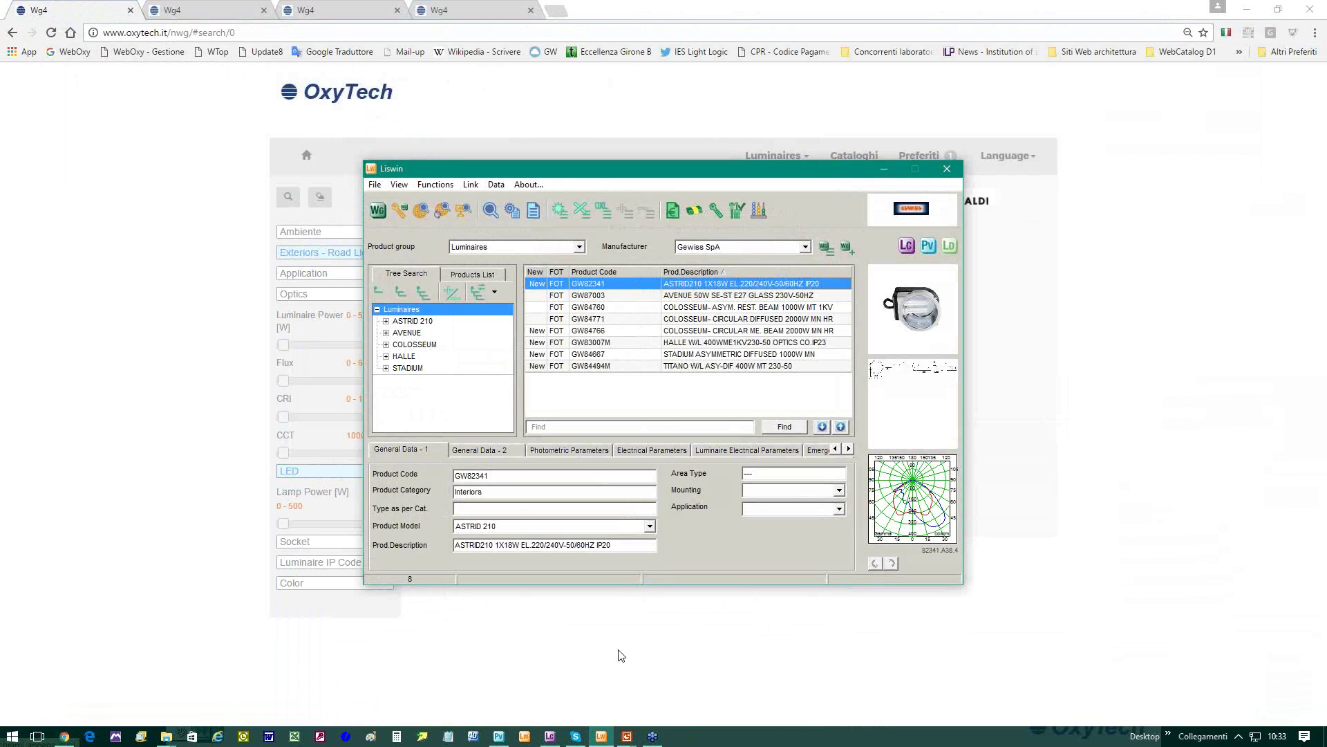
{"action": "left_click_drag", "start_coordinate": [717, 172], "coordinate": [967, 224]}
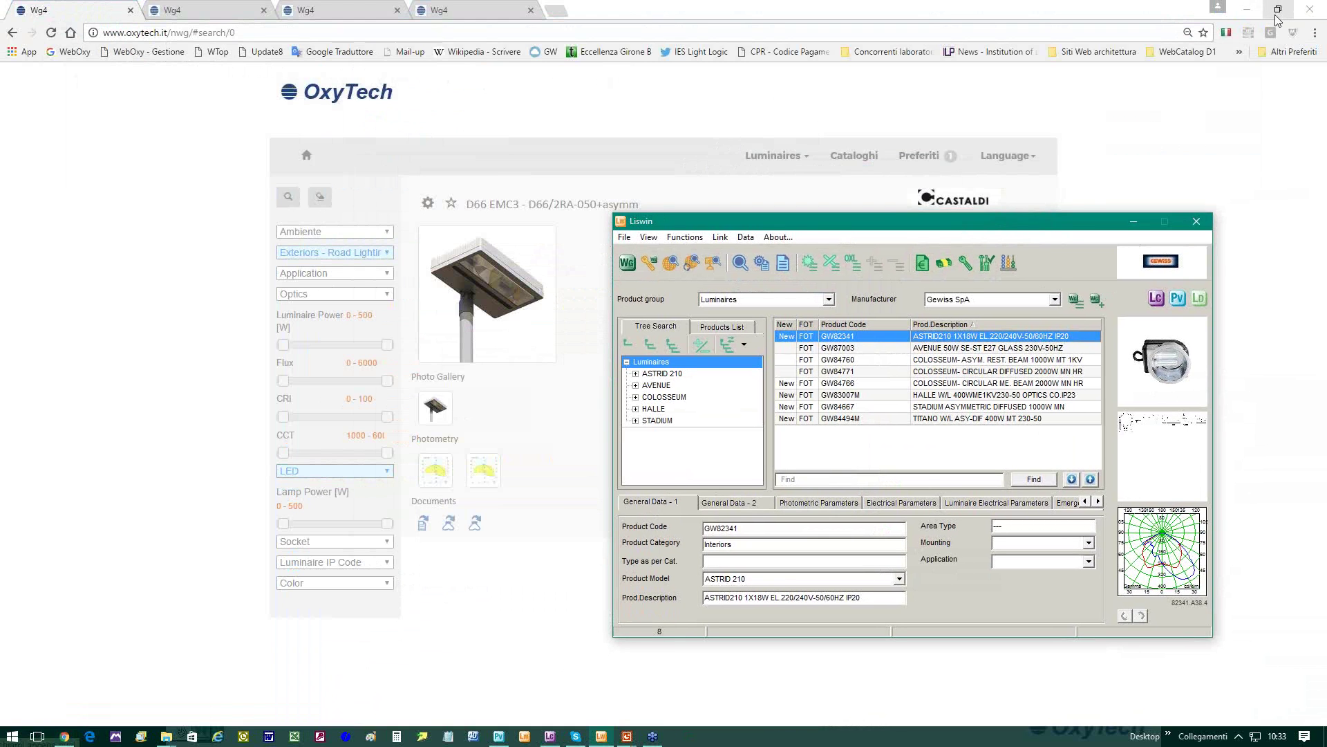
{"action": "left_click", "coordinate": [553, 737]}
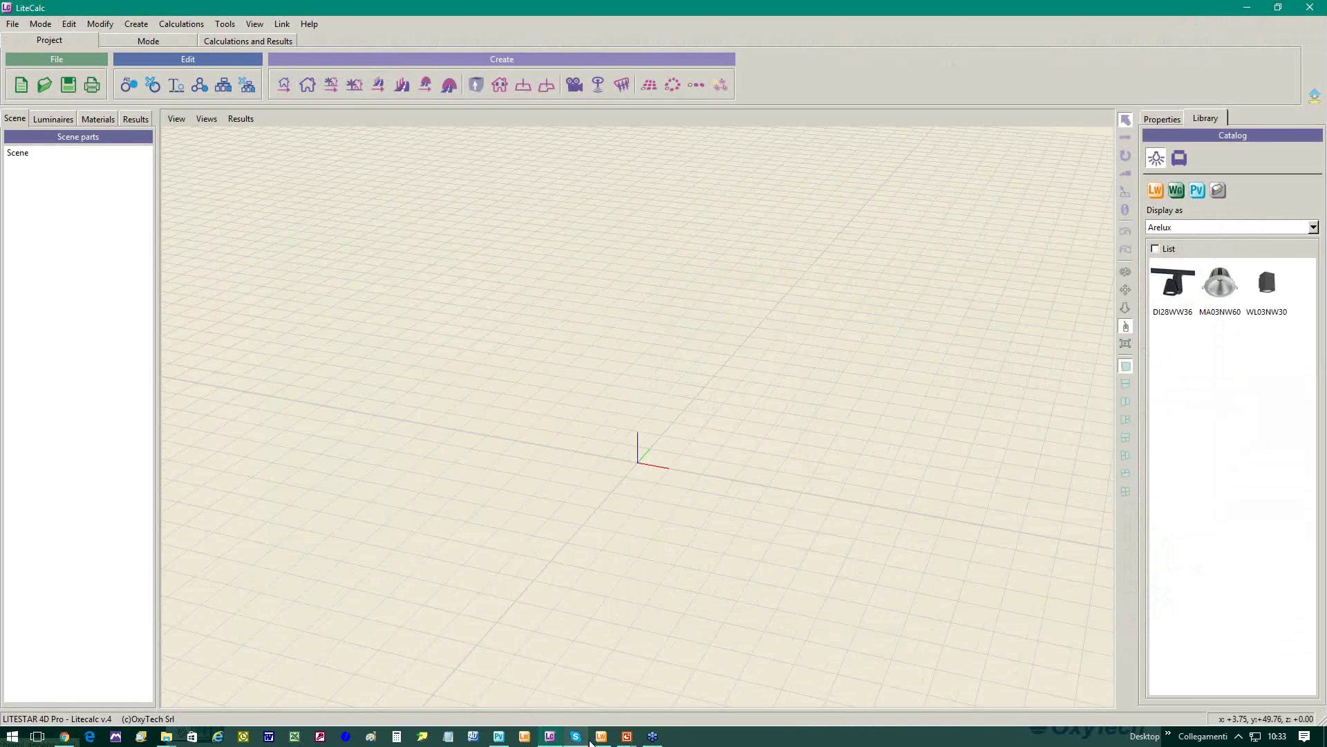
{"action": "left_click", "coordinate": [64, 737]}
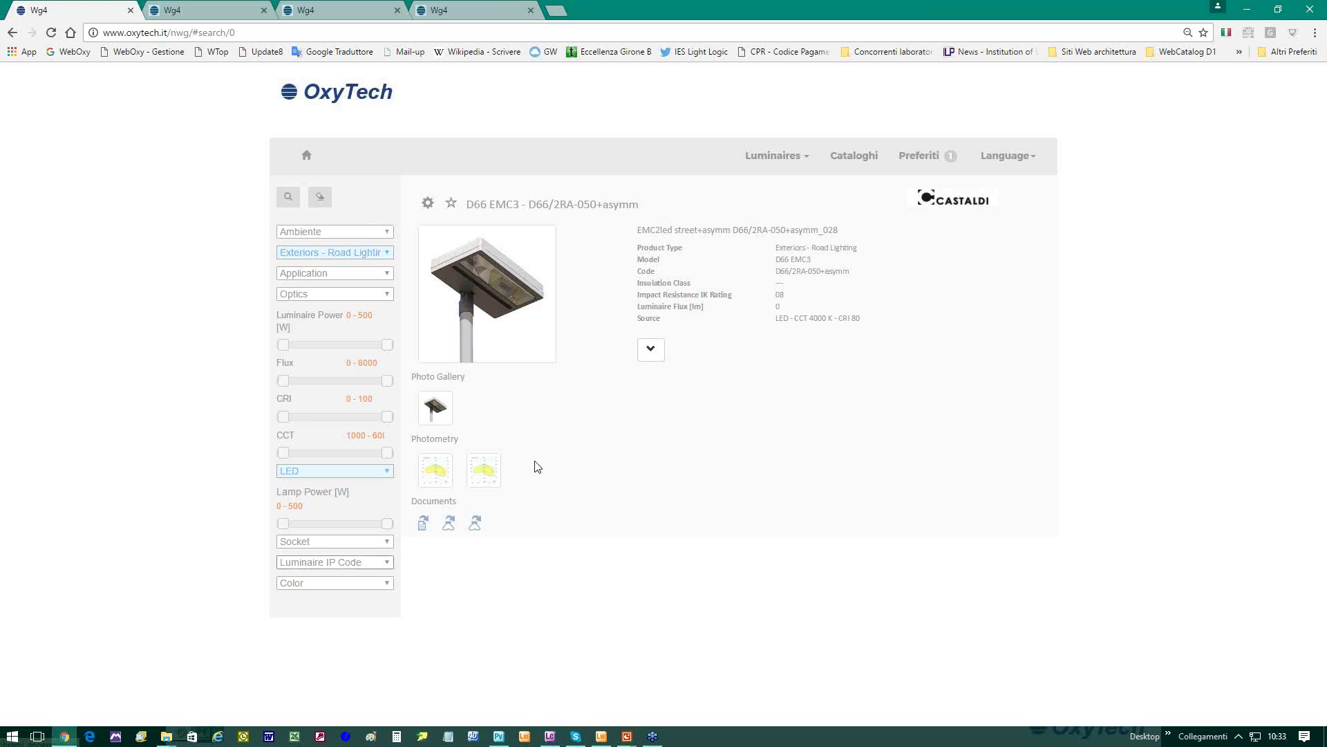
{"action": "left_click", "coordinate": [1280, 12]}
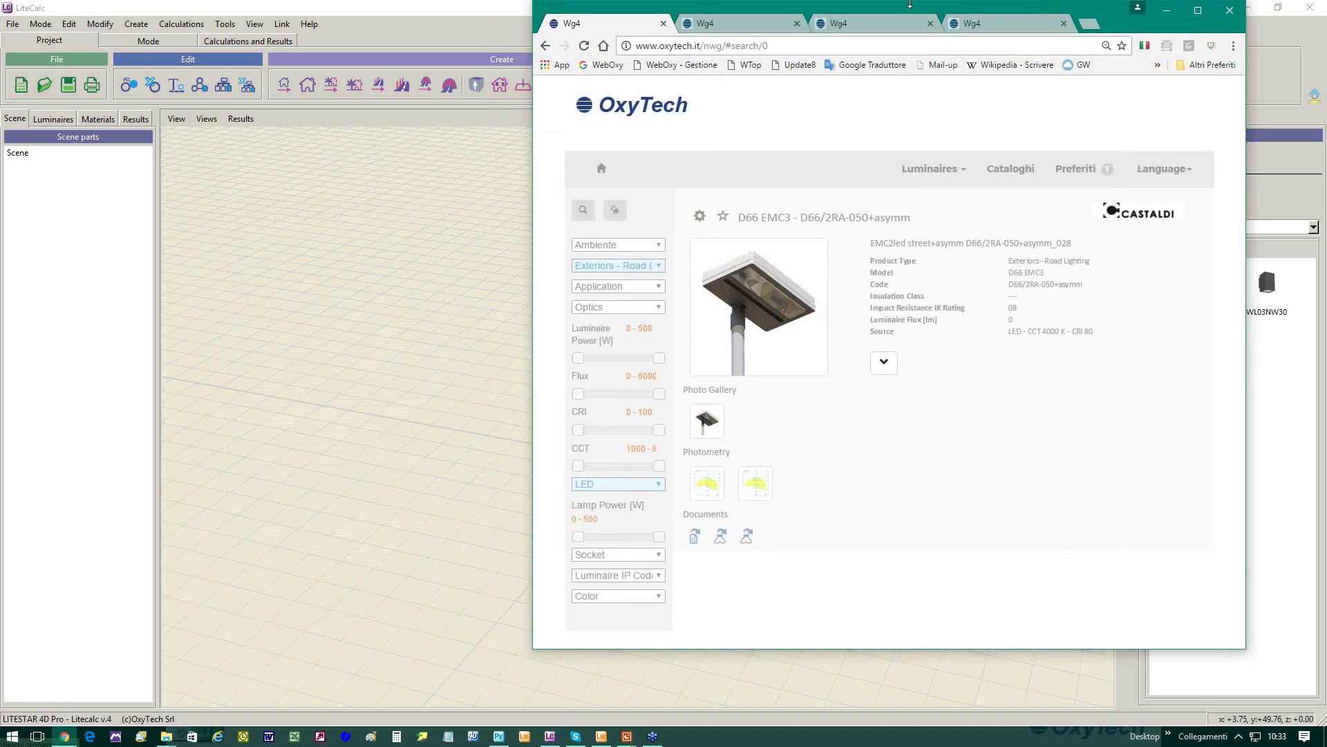
{"action": "left_click_drag", "start_coordinate": [921, 11], "coordinate": [427, 35]}
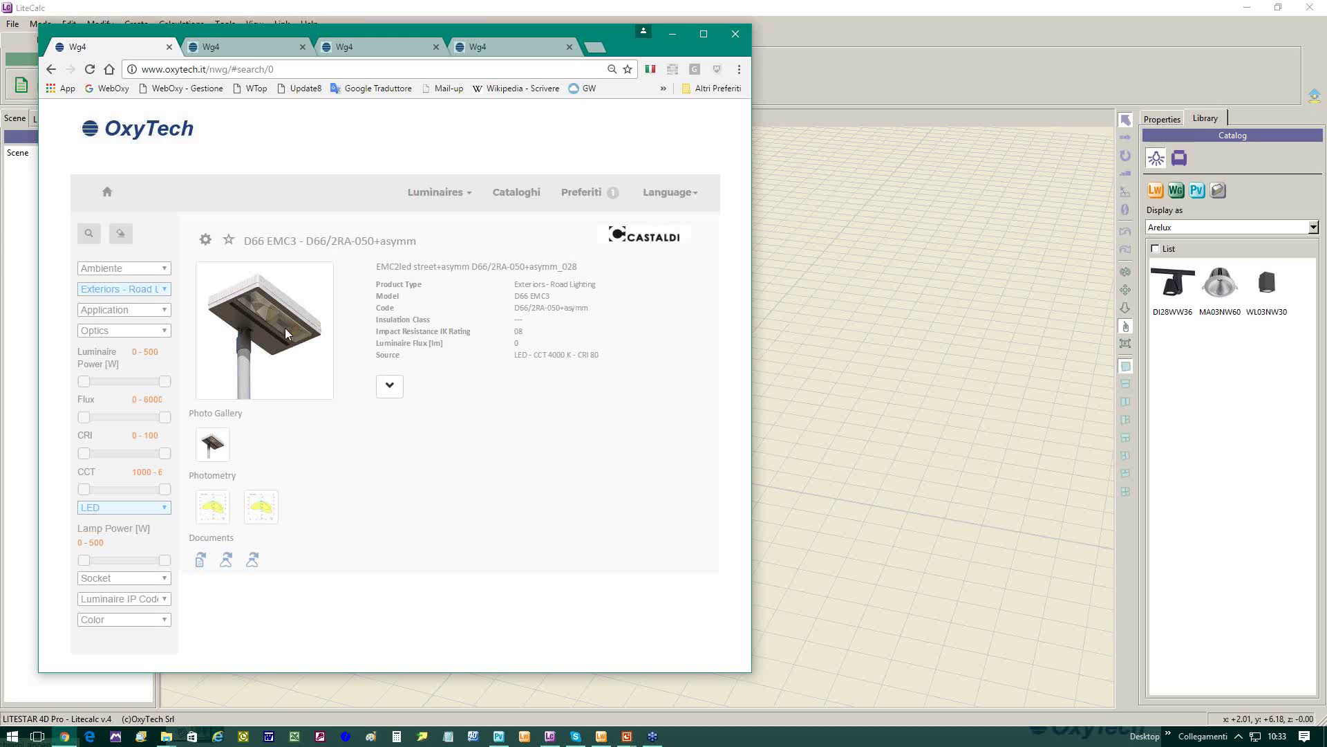
Transfer the D66/2RA-050+asymm luminaire from the web catalogue into the LiteCalc scene, near the origin.
{"action": "left_click_drag", "start_coordinate": [265, 316], "coordinate": [929, 470]}
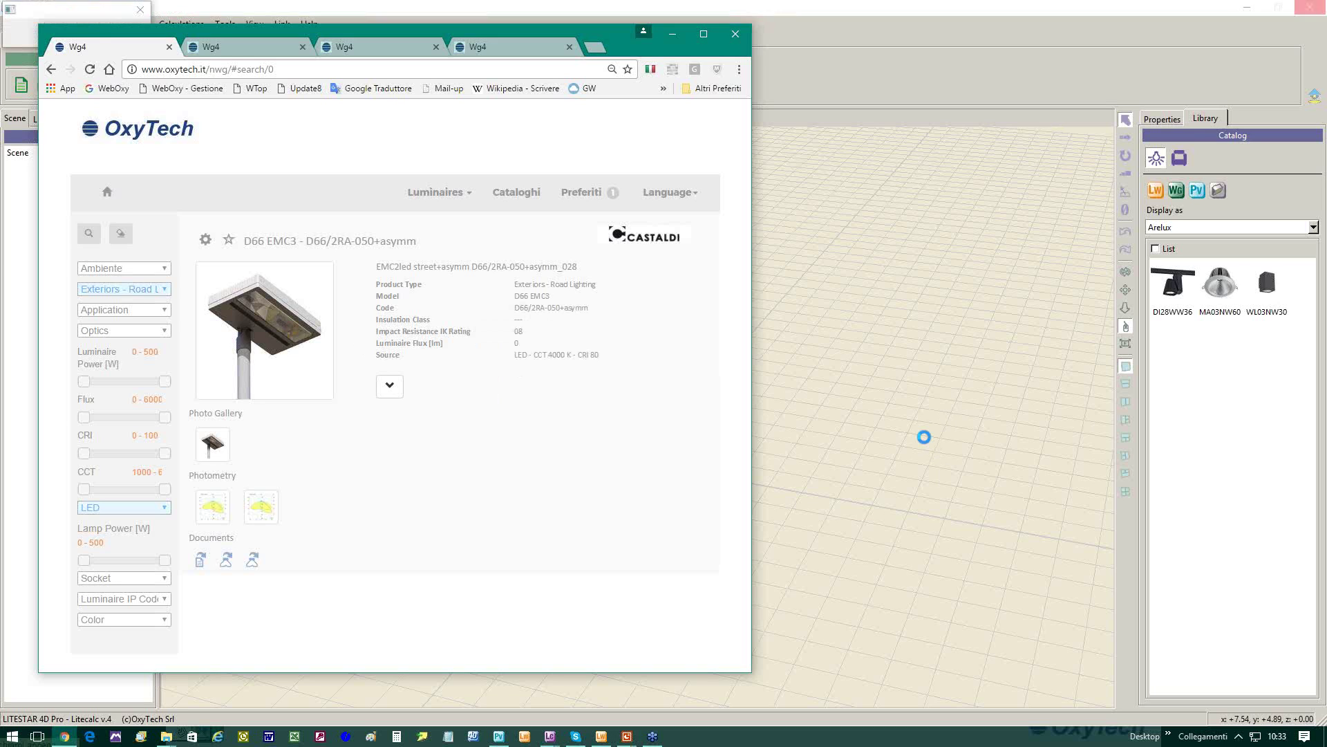
{"action": "left_click_drag", "start_coordinate": [981, 353], "coordinate": [690, 387]}
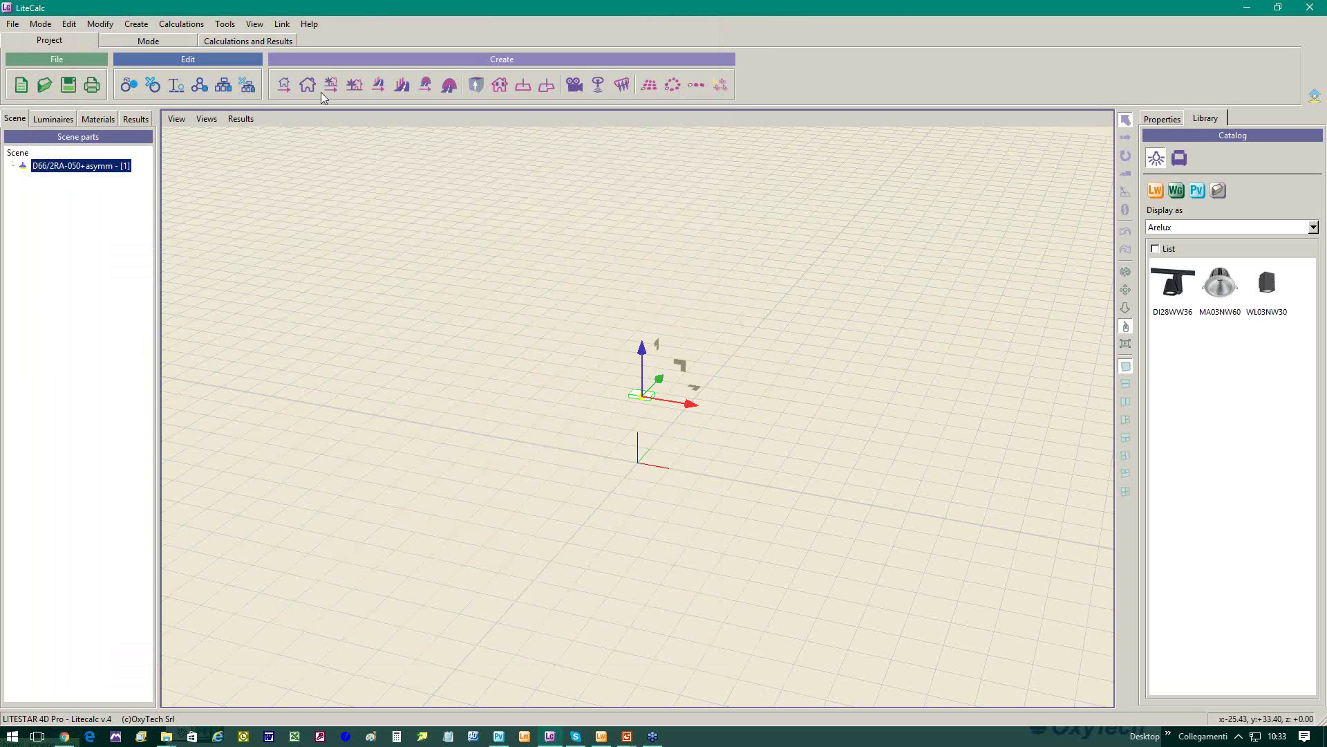
Display the photometric solid of the luminaire in the 3D scene.
{"action": "left_click", "coordinate": [177, 119]}
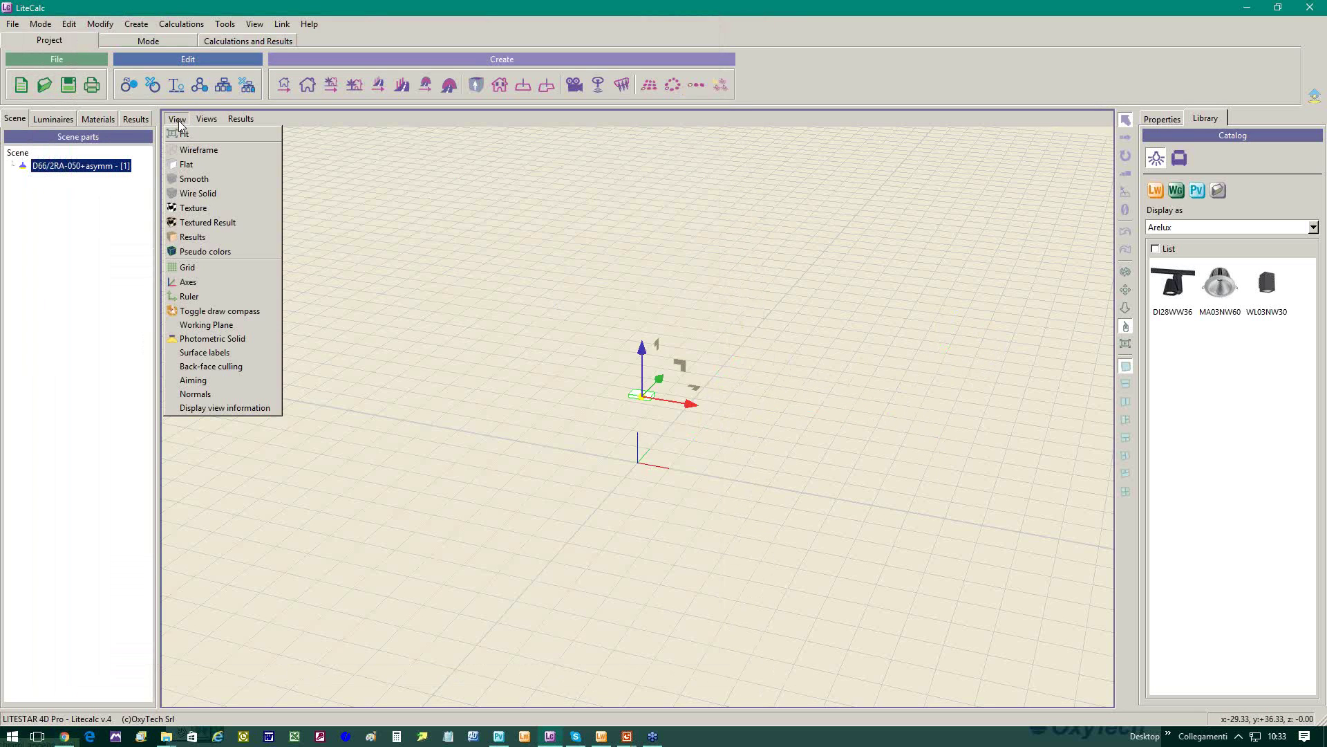
{"action": "left_click", "coordinate": [201, 339]}
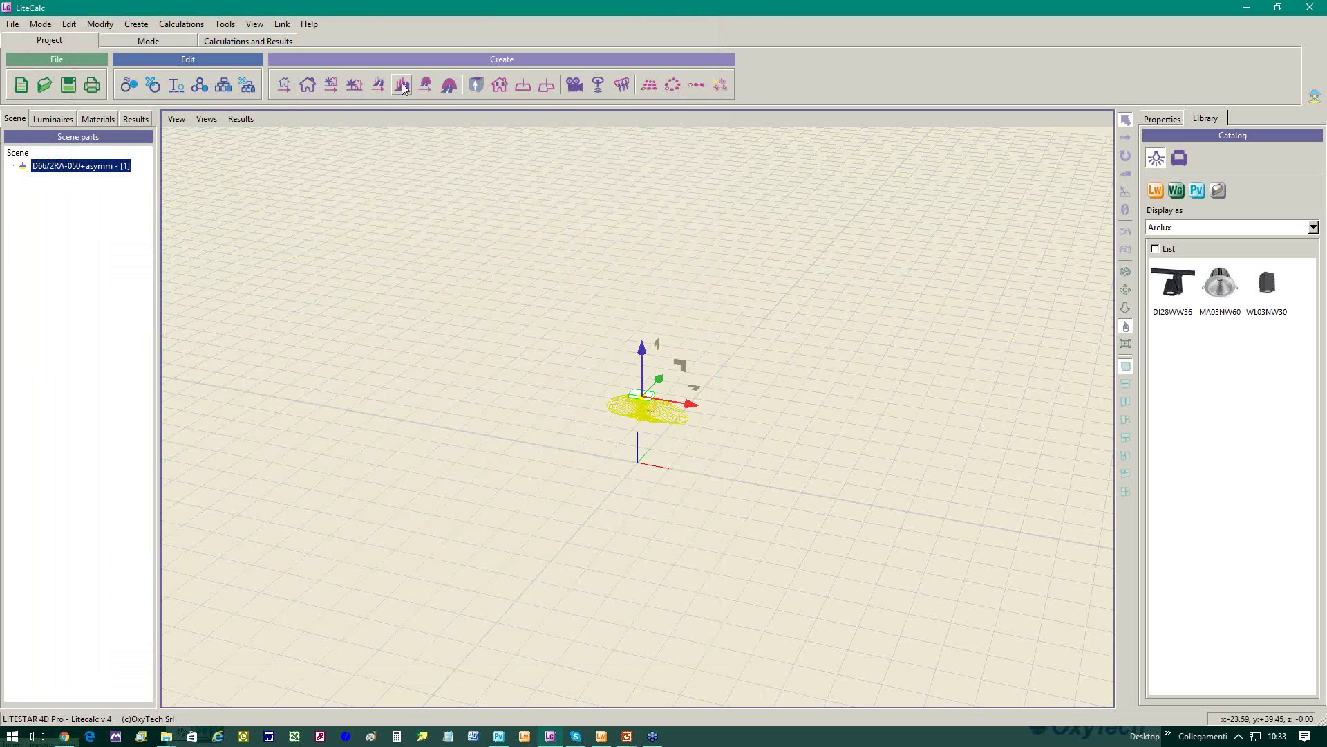
Create a road with the default carriageway and installation data, using the Castaldi D66/2RA-050+asymm luminaire brought in from Liswin.
{"action": "left_click", "coordinate": [379, 85]}
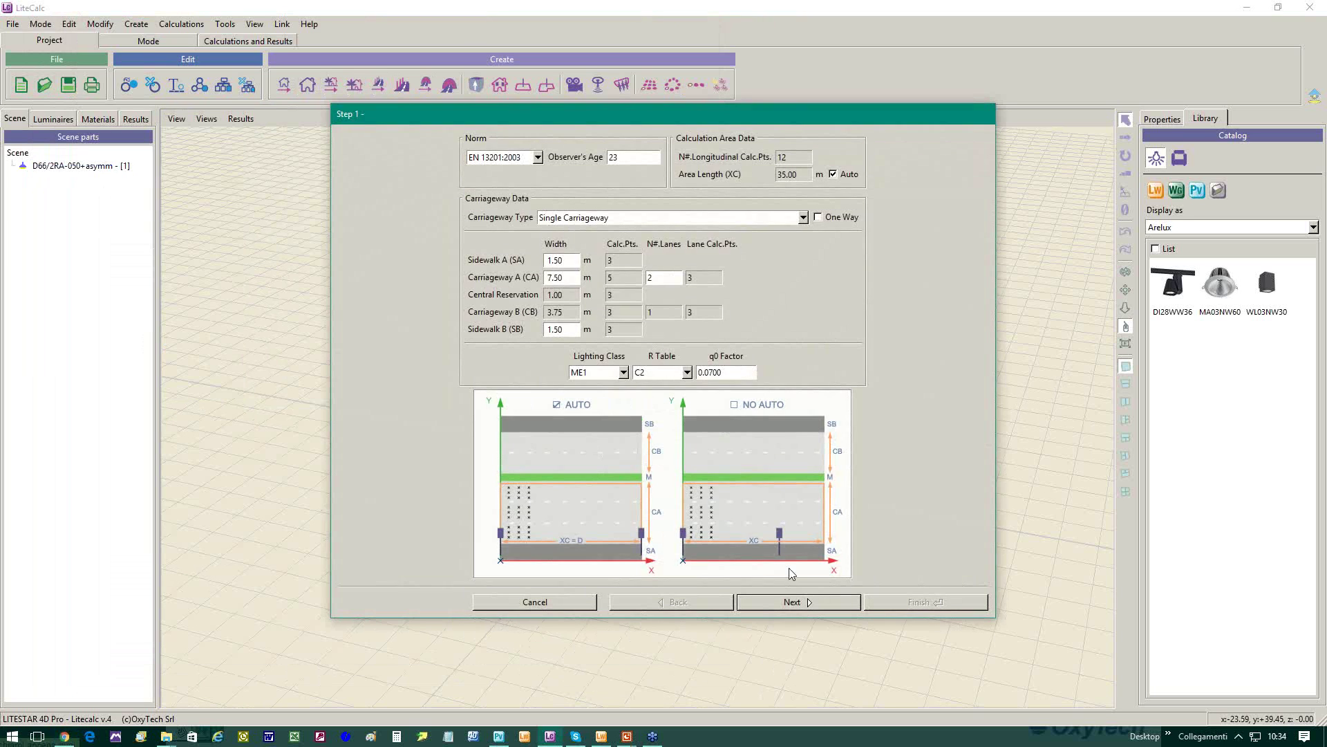
{"action": "left_click", "coordinate": [794, 603]}
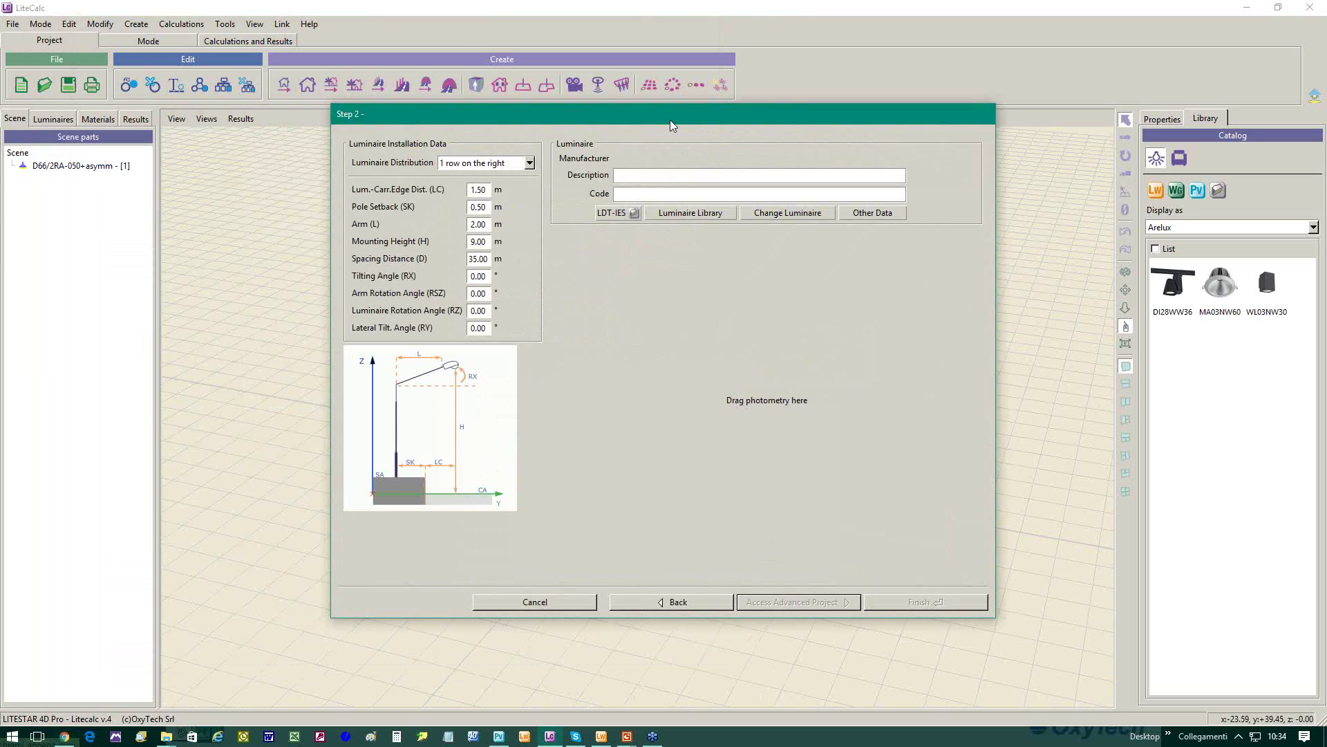
{"action": "left_click", "coordinate": [601, 736]}
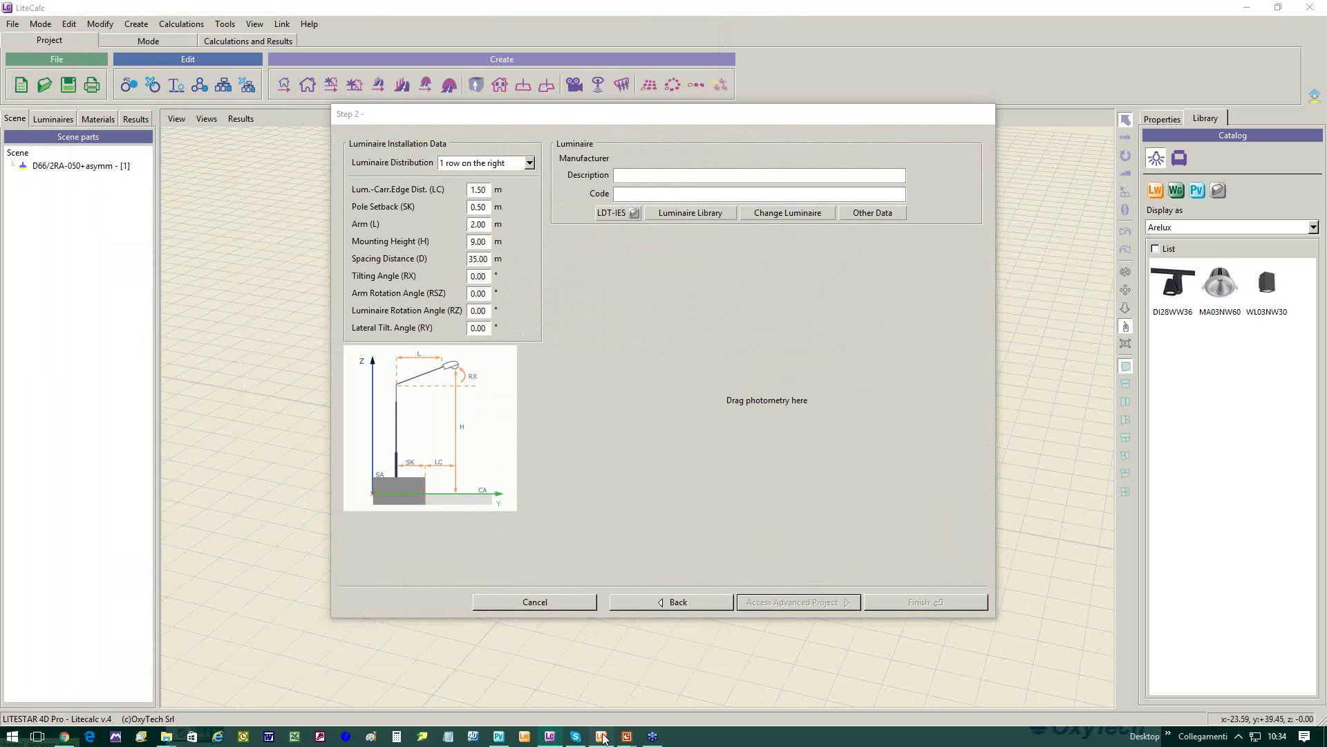
{"action": "left_click_drag", "start_coordinate": [969, 231], "coordinate": [351, 194]}
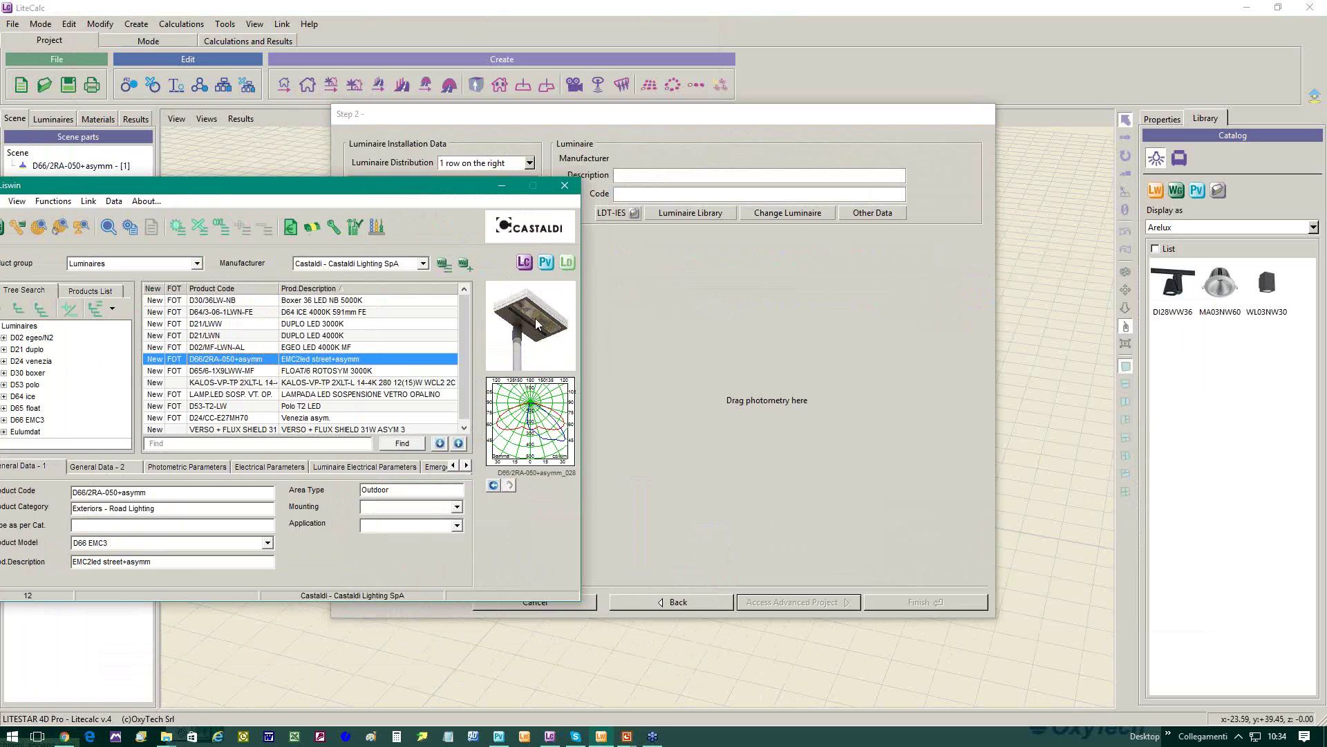
{"action": "left_click_drag", "start_coordinate": [536, 323], "coordinate": [761, 405]}
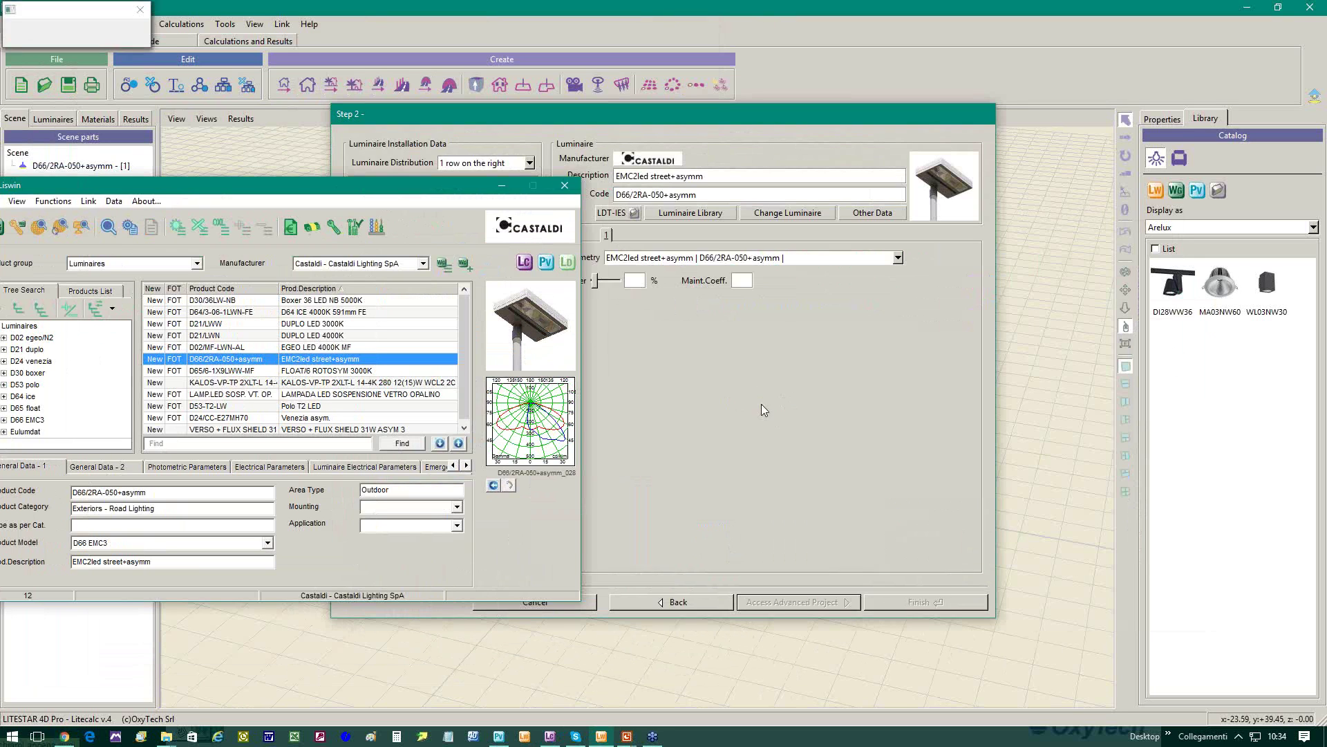
{"action": "left_click", "coordinate": [502, 185]}
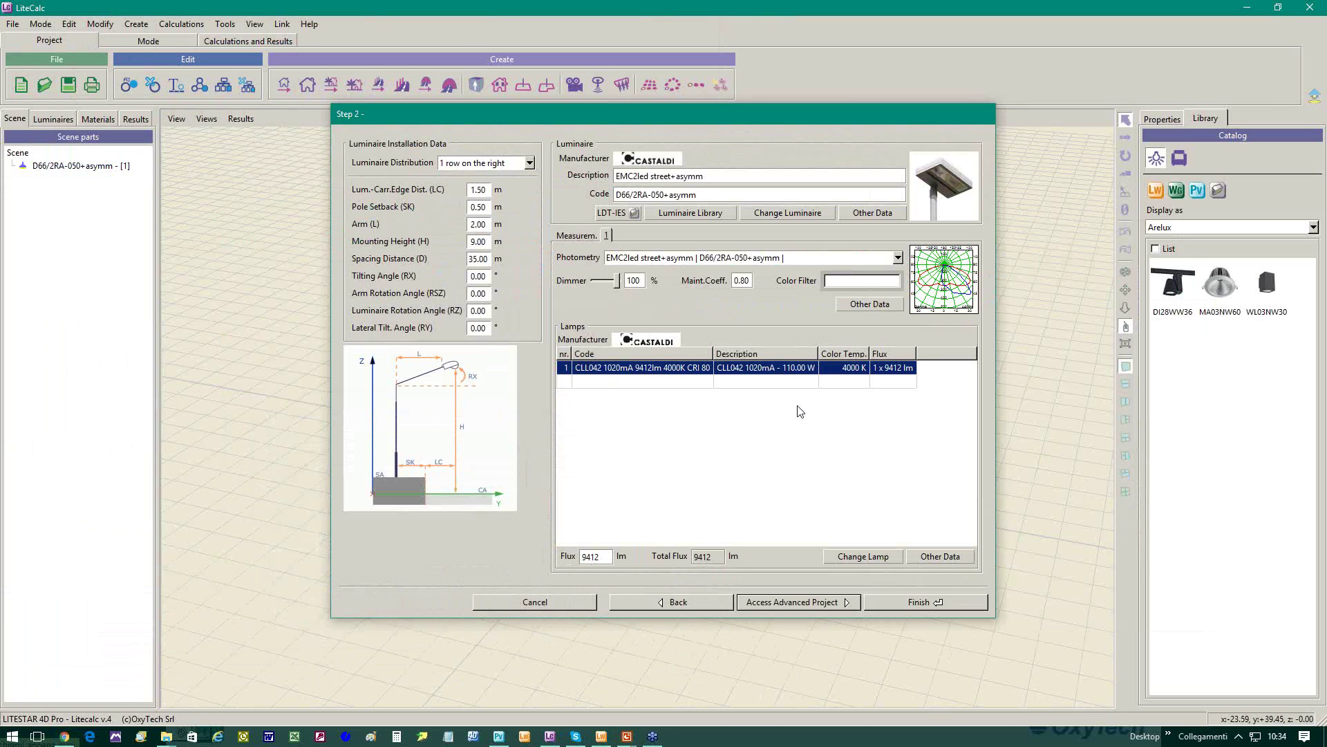
{"action": "left_click", "coordinate": [920, 603]}
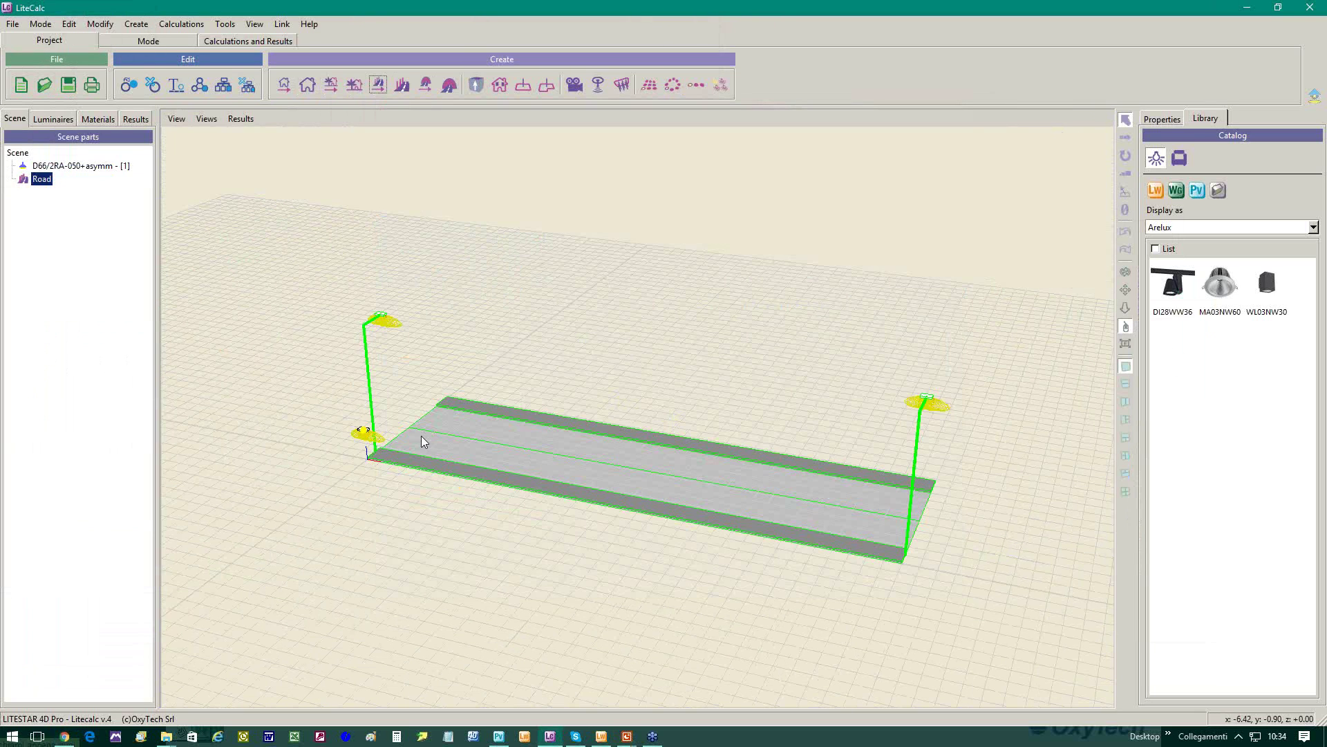
Delete the loose D66/2RA-050+asymm luminaire near the origin, leaving only the road in the scene.
{"action": "left_click", "coordinate": [360, 433]}
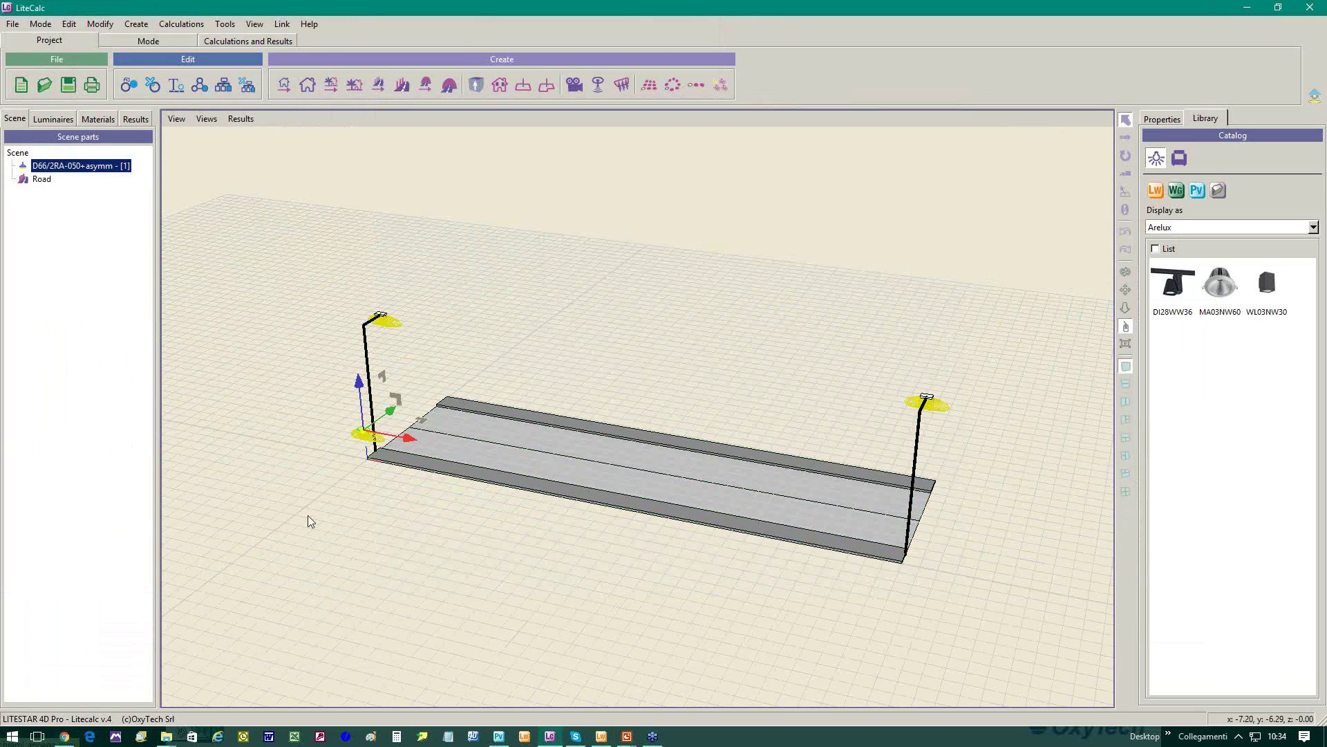
{"action": "key", "text": "Delete"}
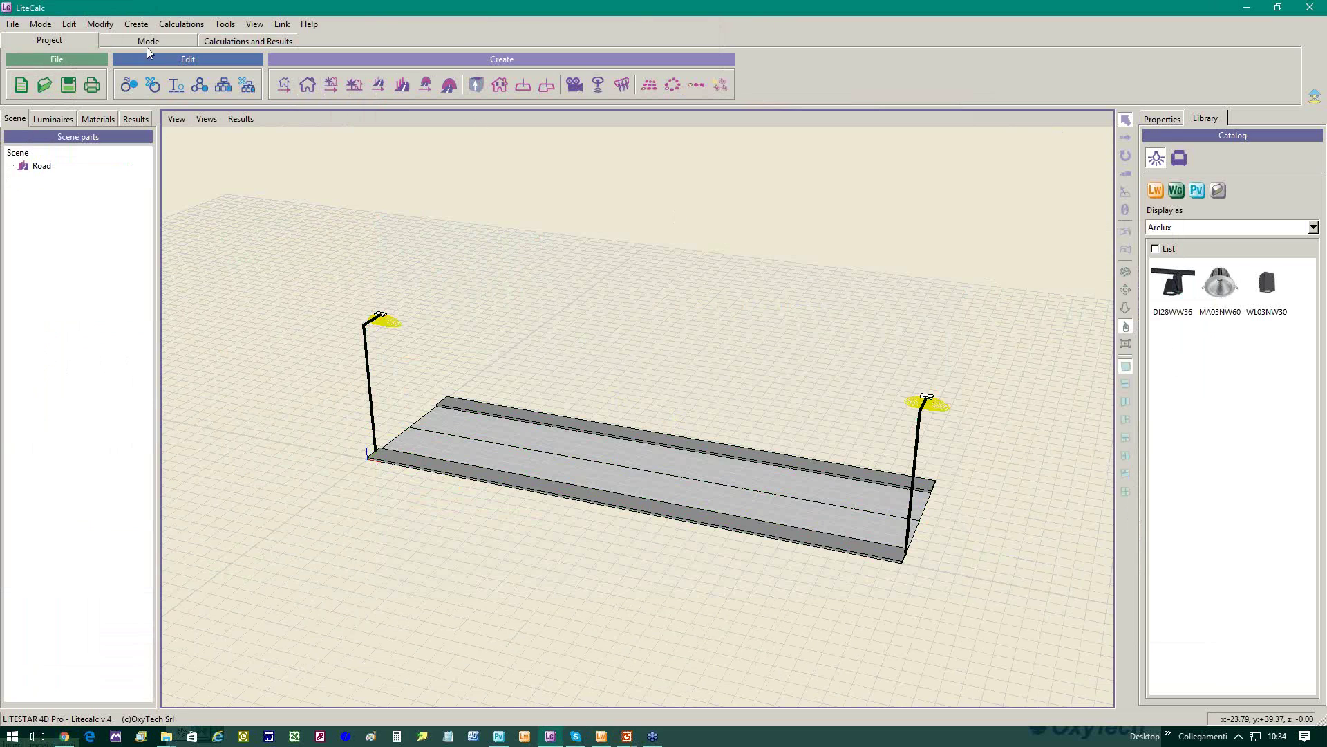
Run the lighting calculation for the road and open the Carriageway A luminance values for observer Obs1.
{"action": "left_click", "coordinate": [192, 24]}
{"action": "left_click", "coordinate": [197, 40]}
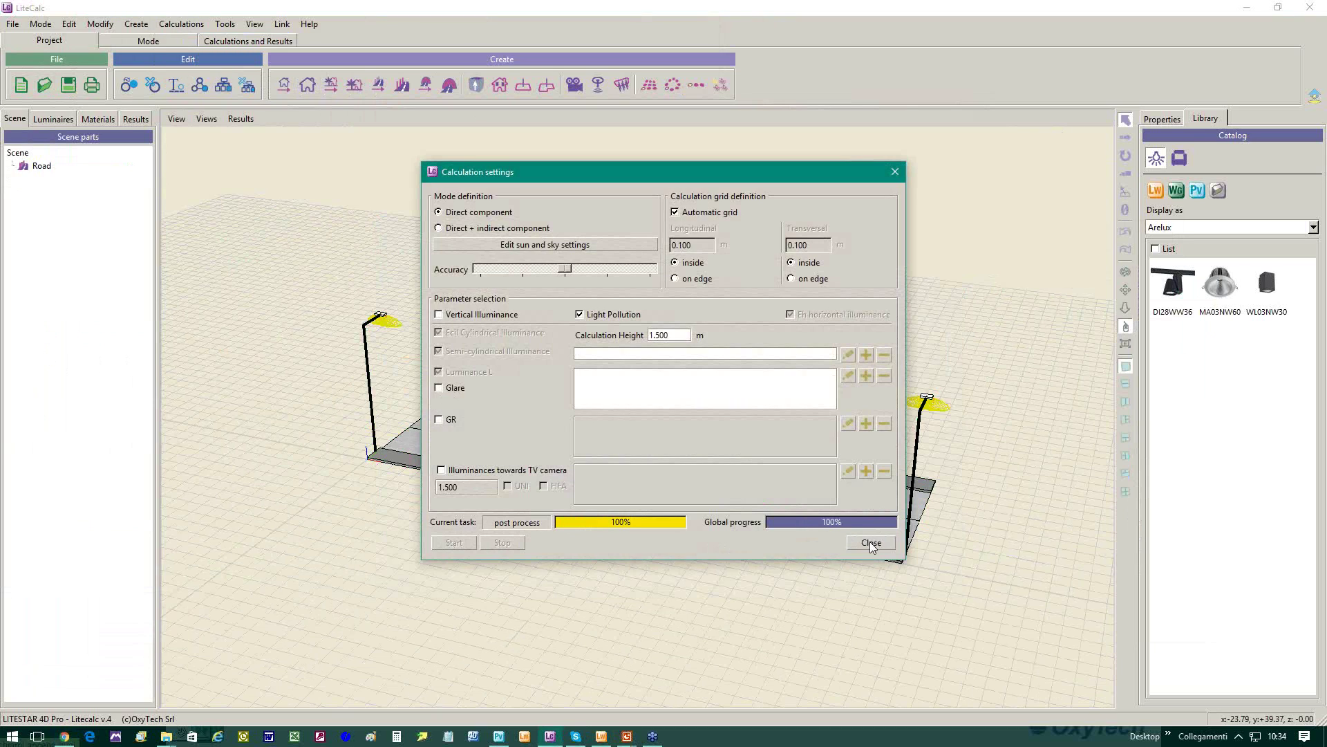
{"action": "left_click", "coordinate": [871, 543]}
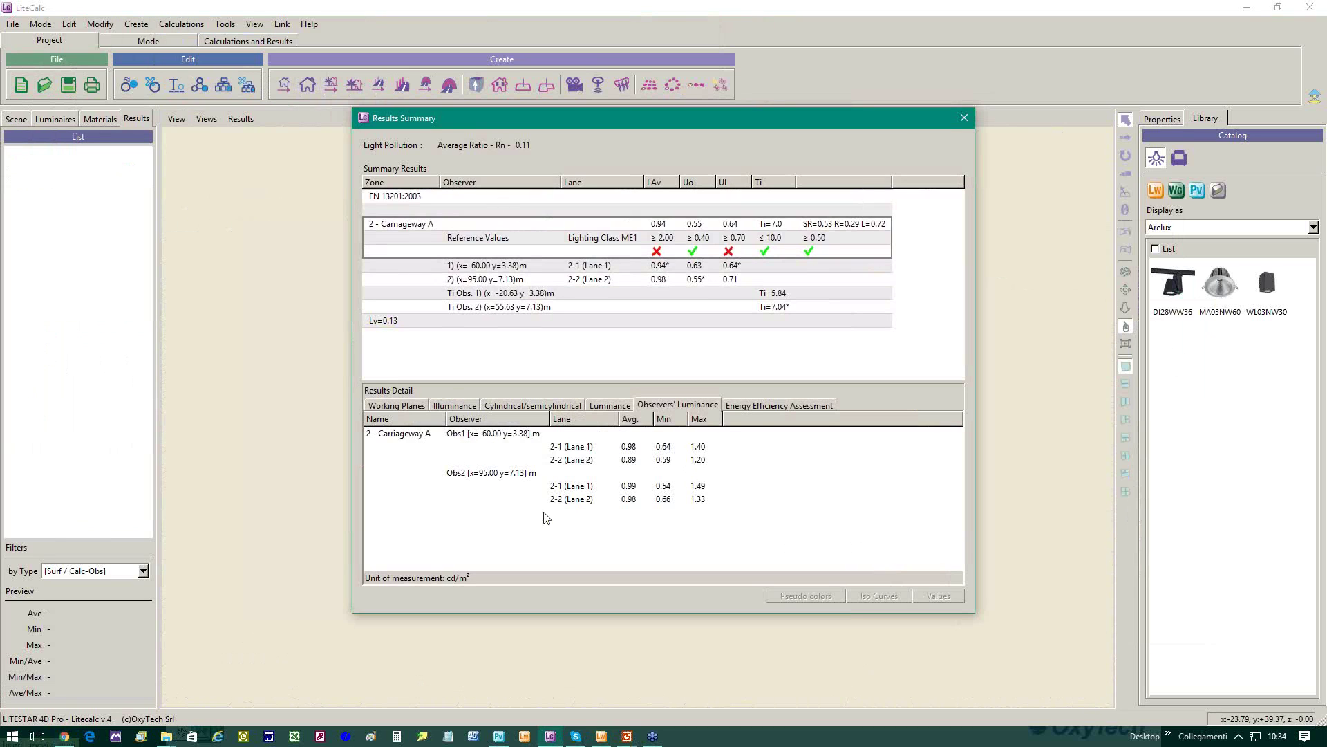
{"action": "double_click", "coordinate": [481, 435]}
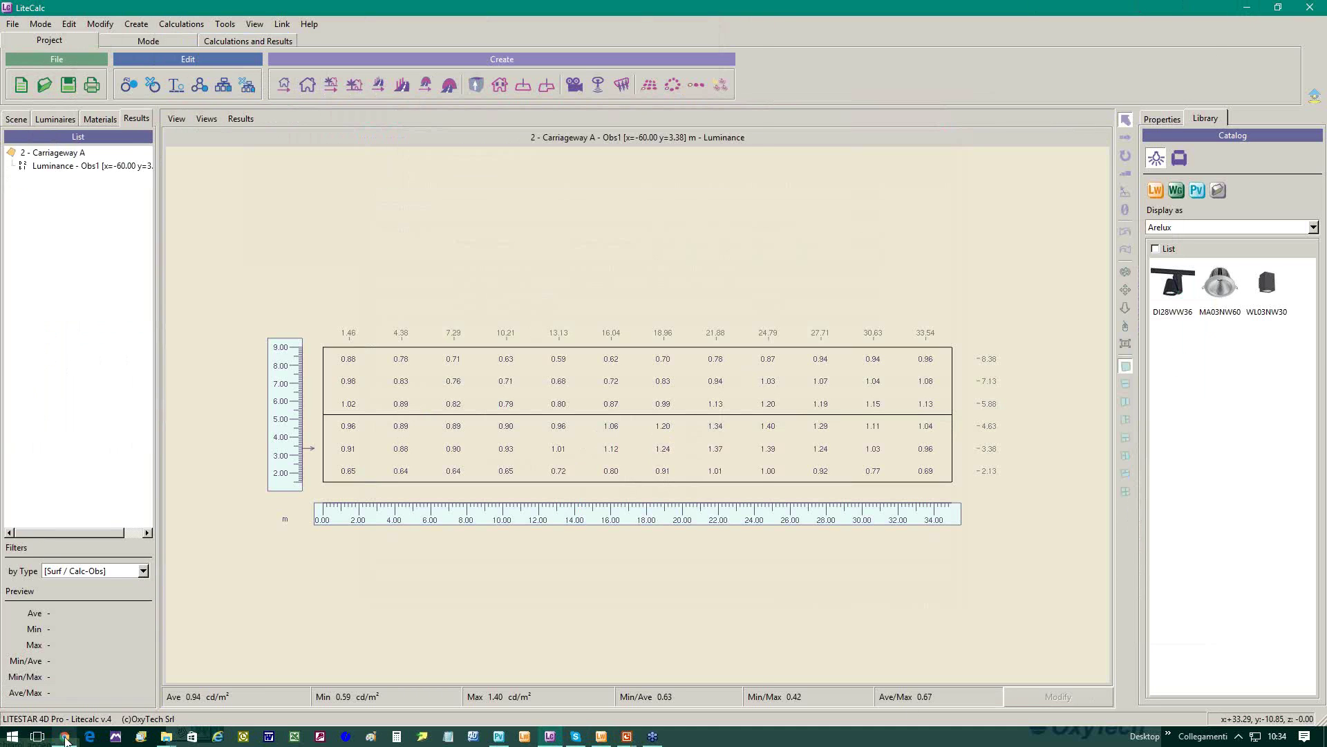
Switch to the browser, maximise it, and compare the OxyTech catalogue page with the Beghelli catalogue page.
{"action": "left_click", "coordinate": [65, 736]}
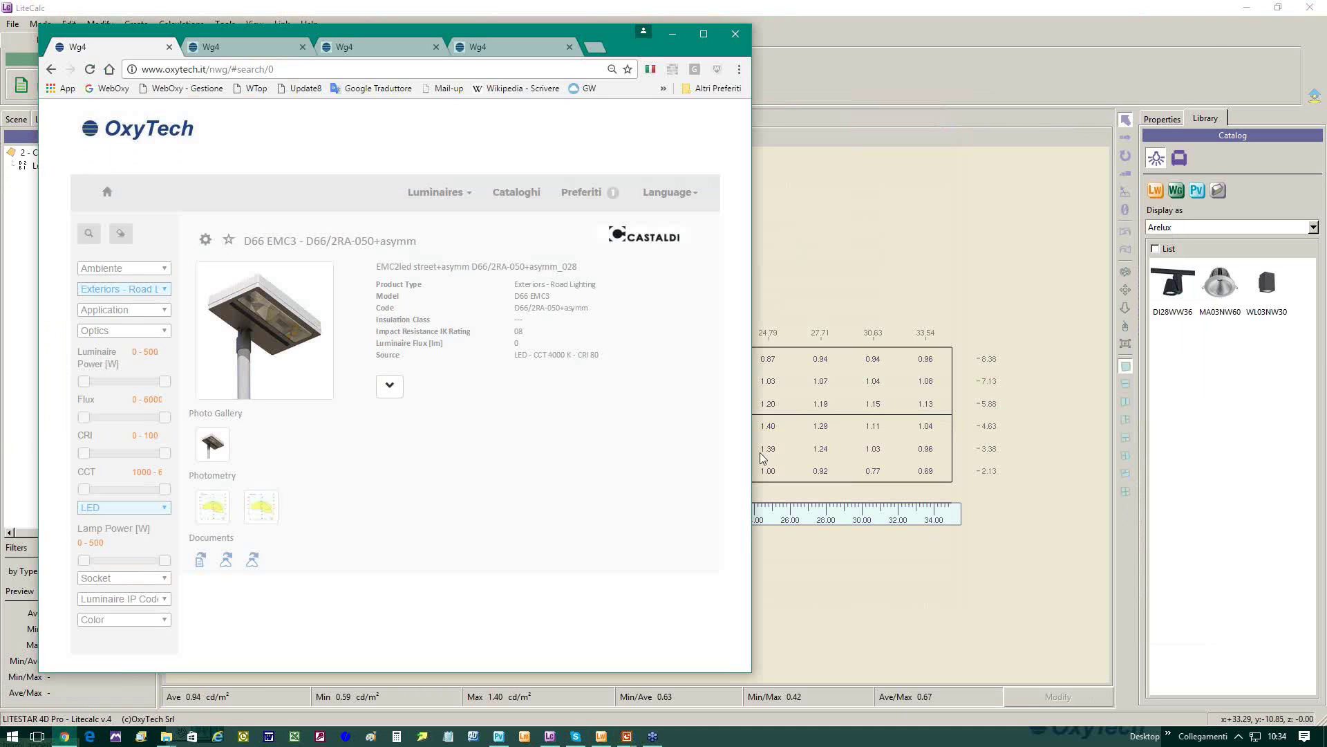
{"action": "left_click", "coordinate": [704, 35]}
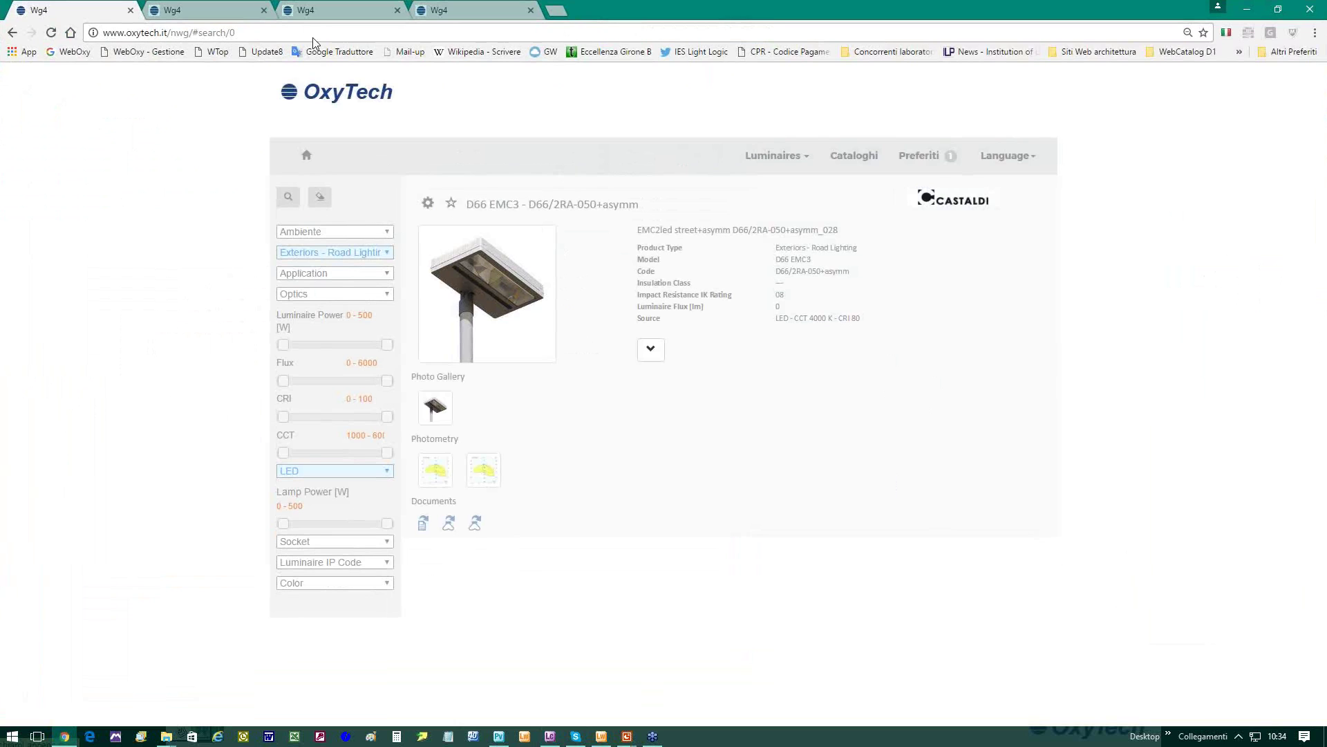
{"action": "left_click", "coordinate": [201, 9]}
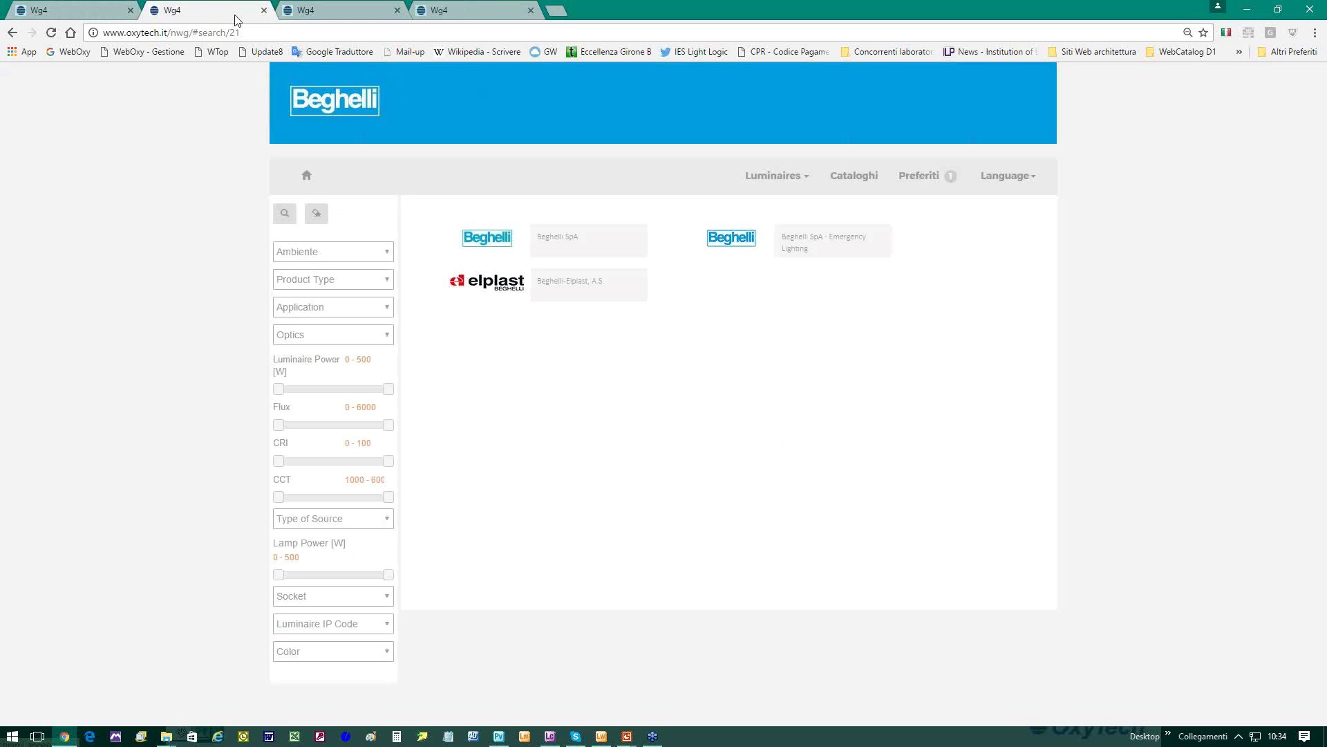
{"action": "left_click", "coordinate": [76, 11]}
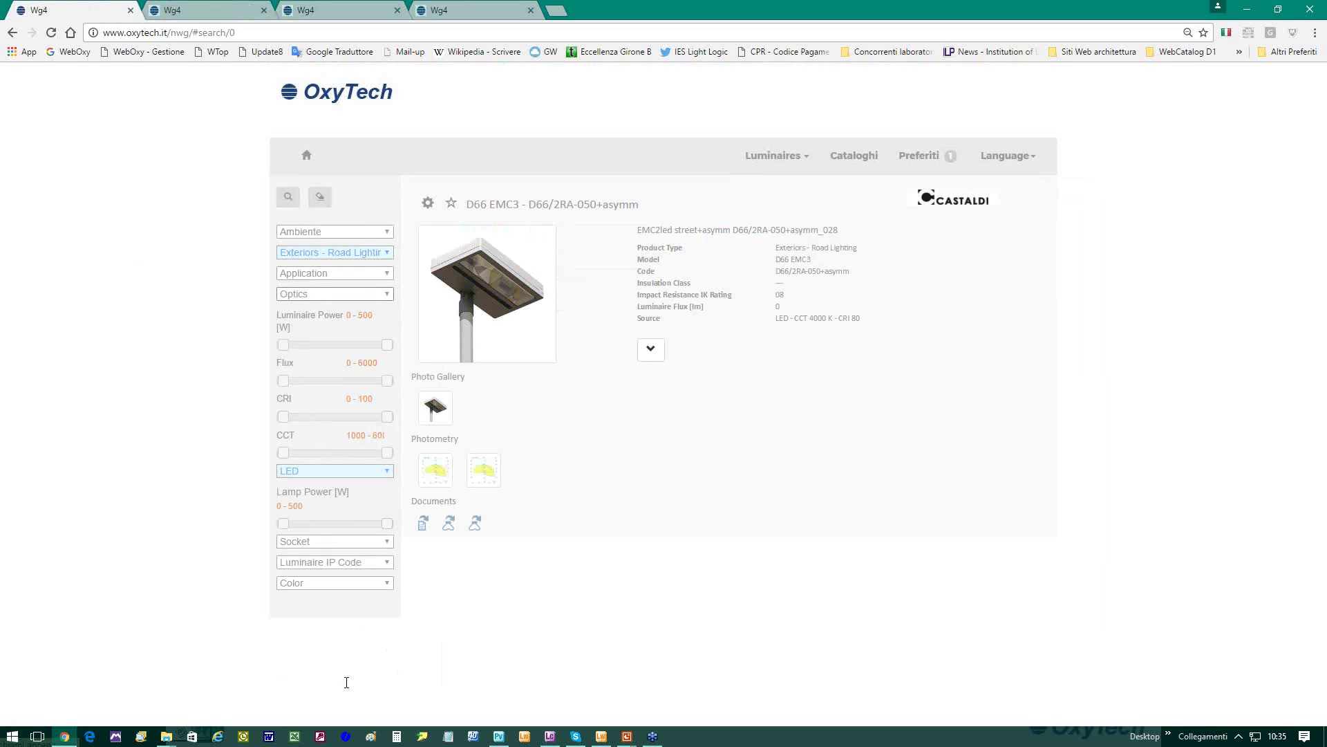
{"action": "left_click", "coordinate": [224, 19]}
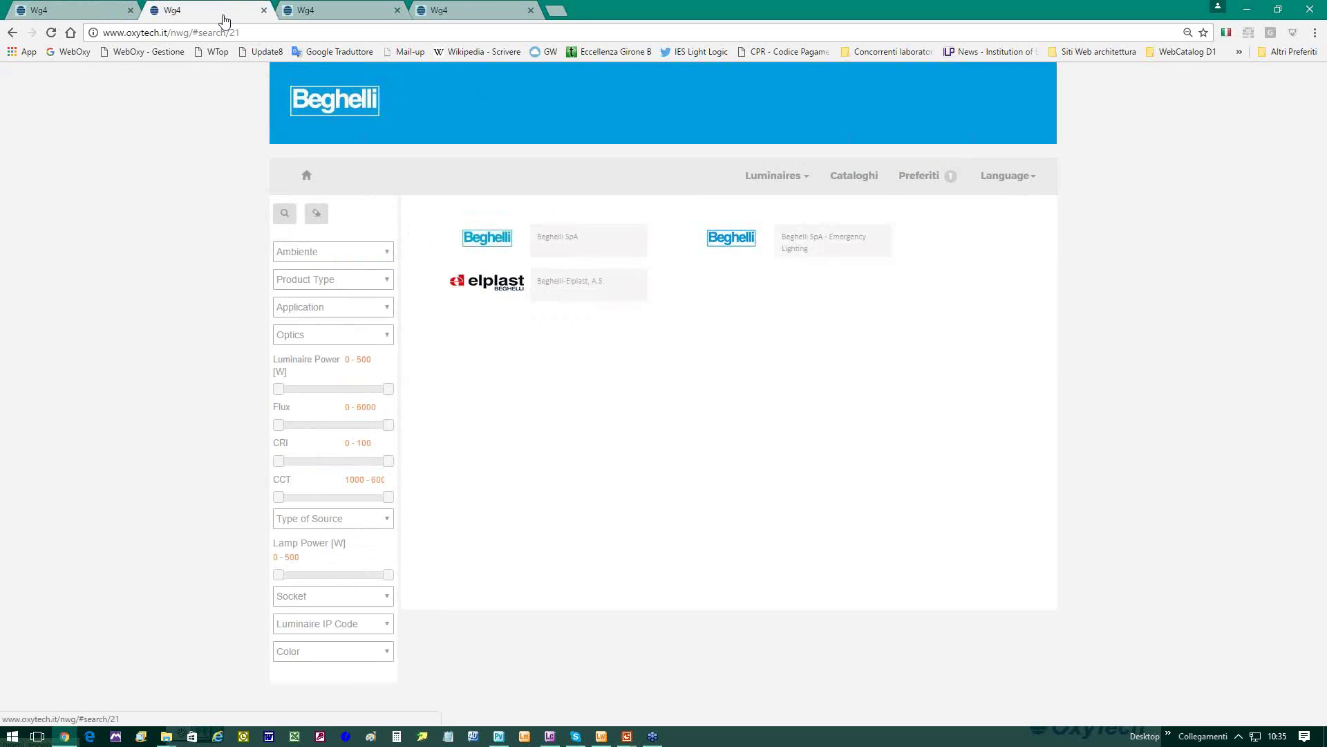
Copy the web address of the Beghelli catalogue page.
{"action": "left_click", "coordinate": [251, 32]}
{"action": "key", "text": "ctrl+c"}
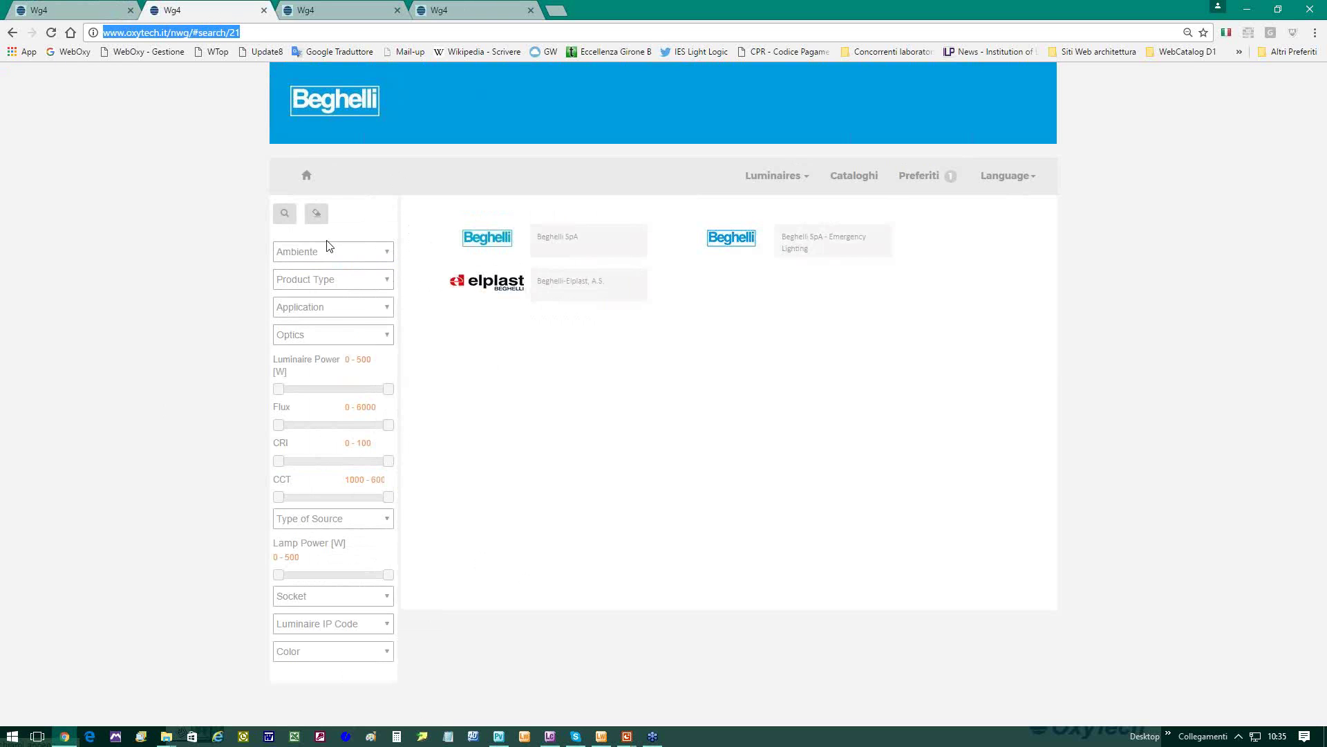
{"action": "key", "text": "alt+Tab"}
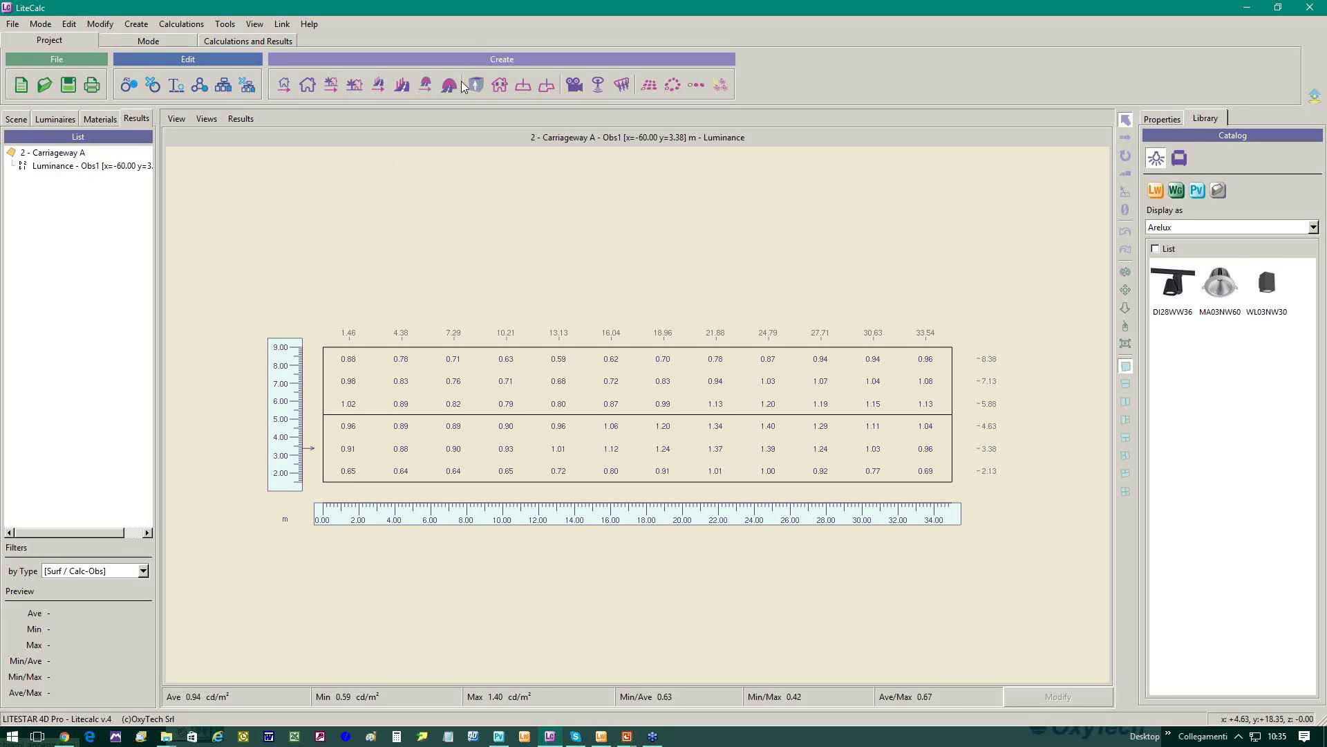
{"action": "key", "text": "alt+Tab"}
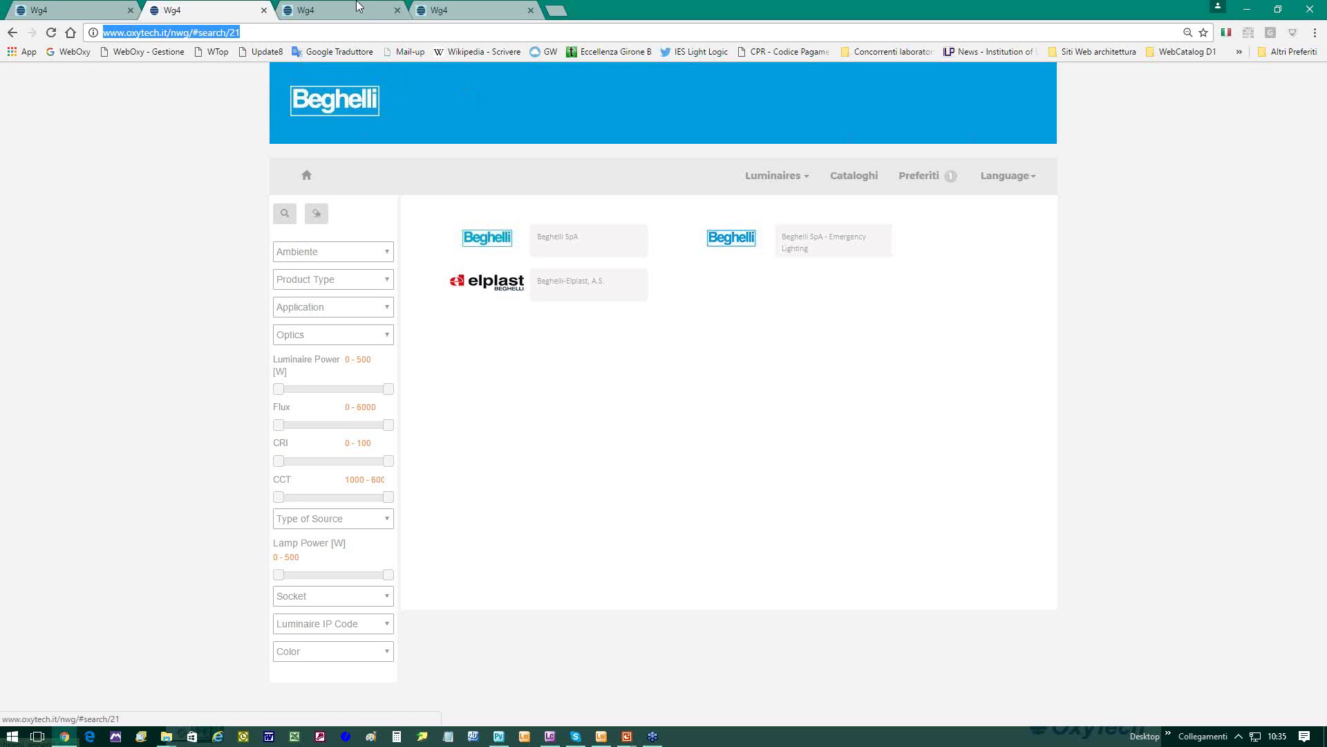
{"action": "right_click", "coordinate": [172, 30]}
{"action": "left_click", "coordinate": [205, 84]}
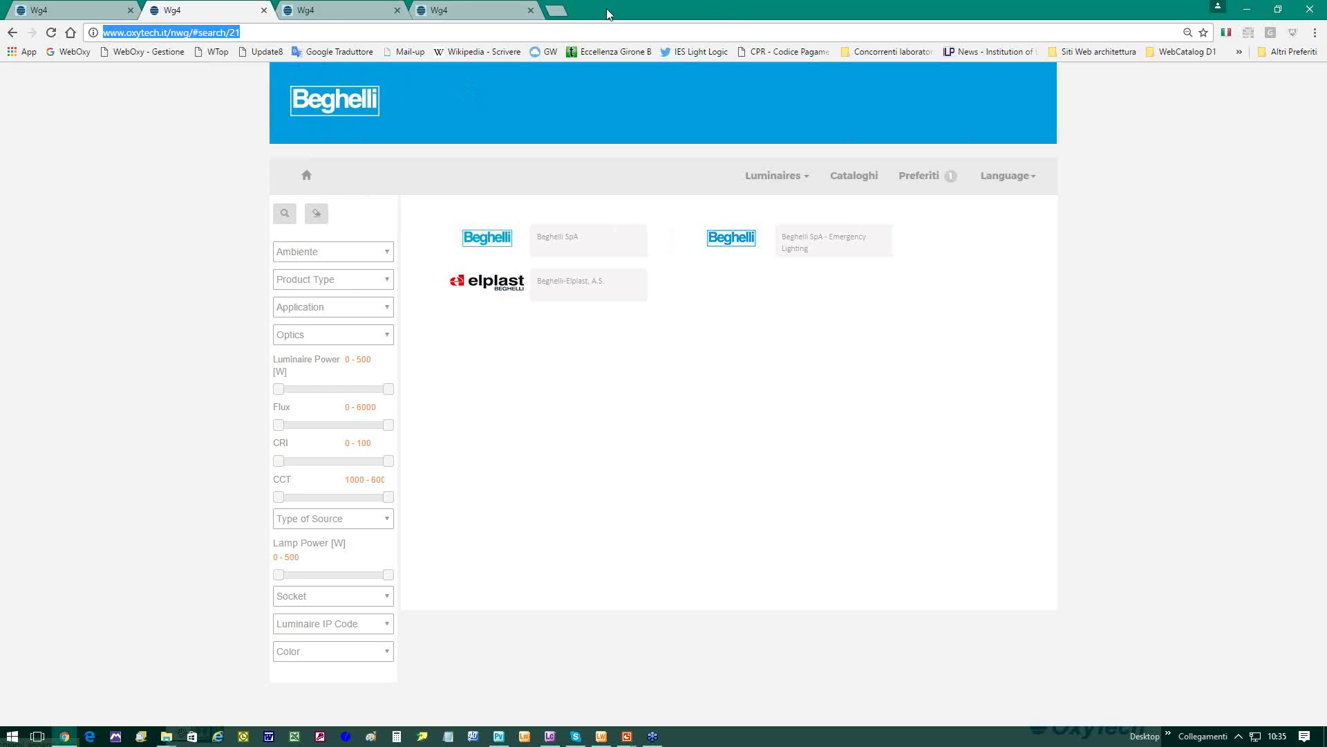
Load the copied catalogue address in a new browser tab with its final number changed to 29.
{"action": "left_click", "coordinate": [555, 10]}
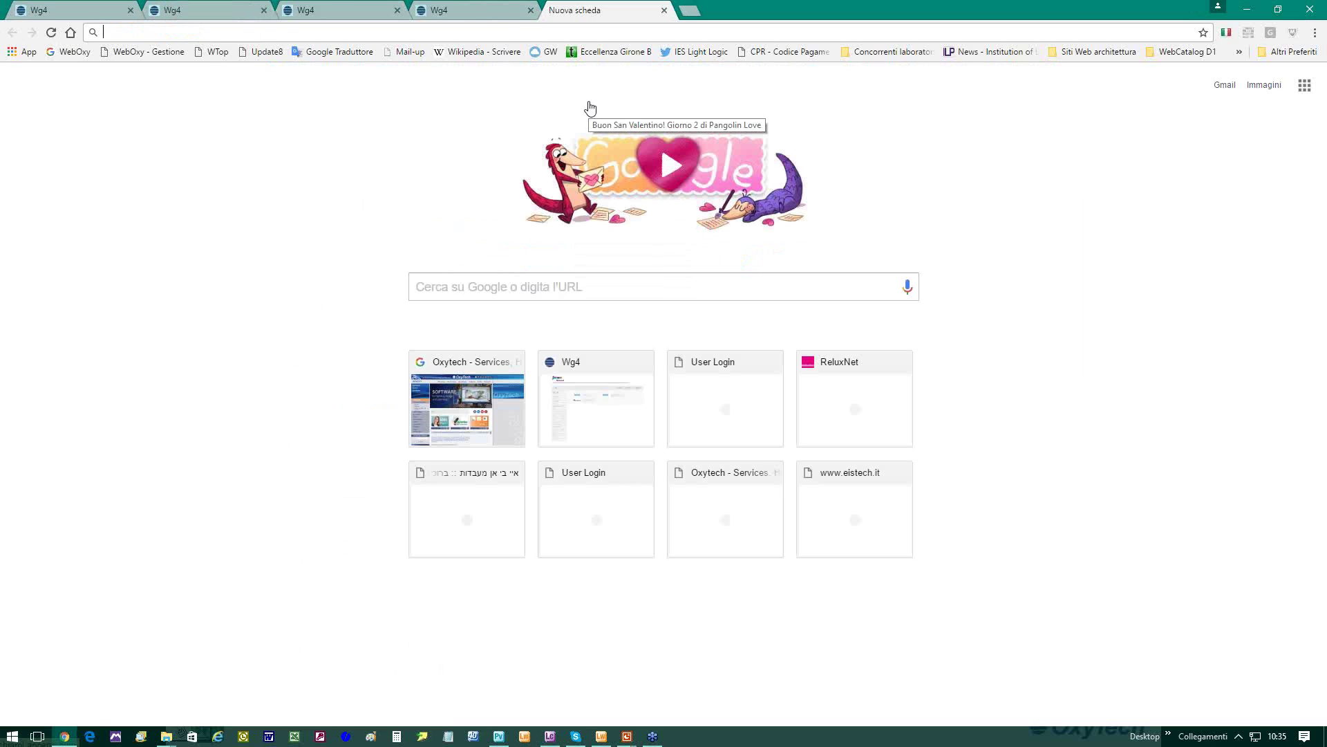
{"action": "key", "text": "ctrl+v"}
{"action": "type", "text": "9"}
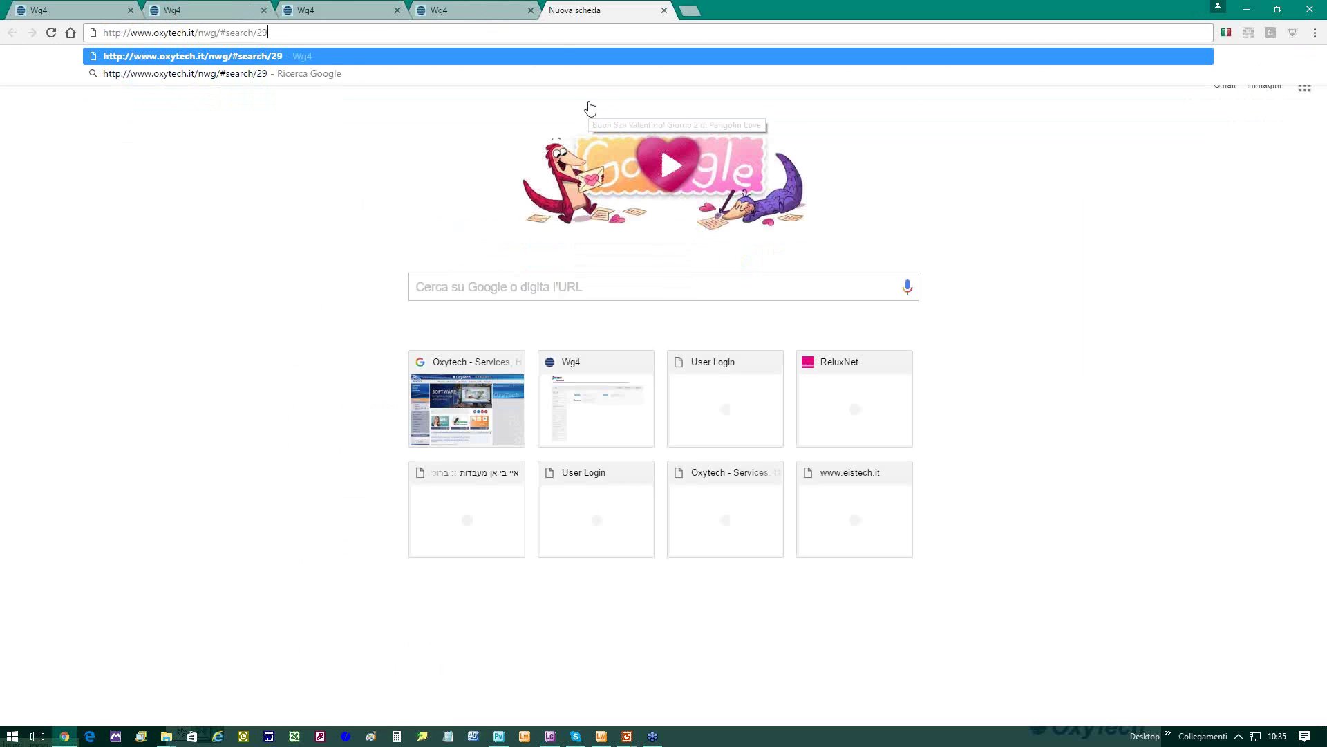
{"action": "key", "text": "Return"}
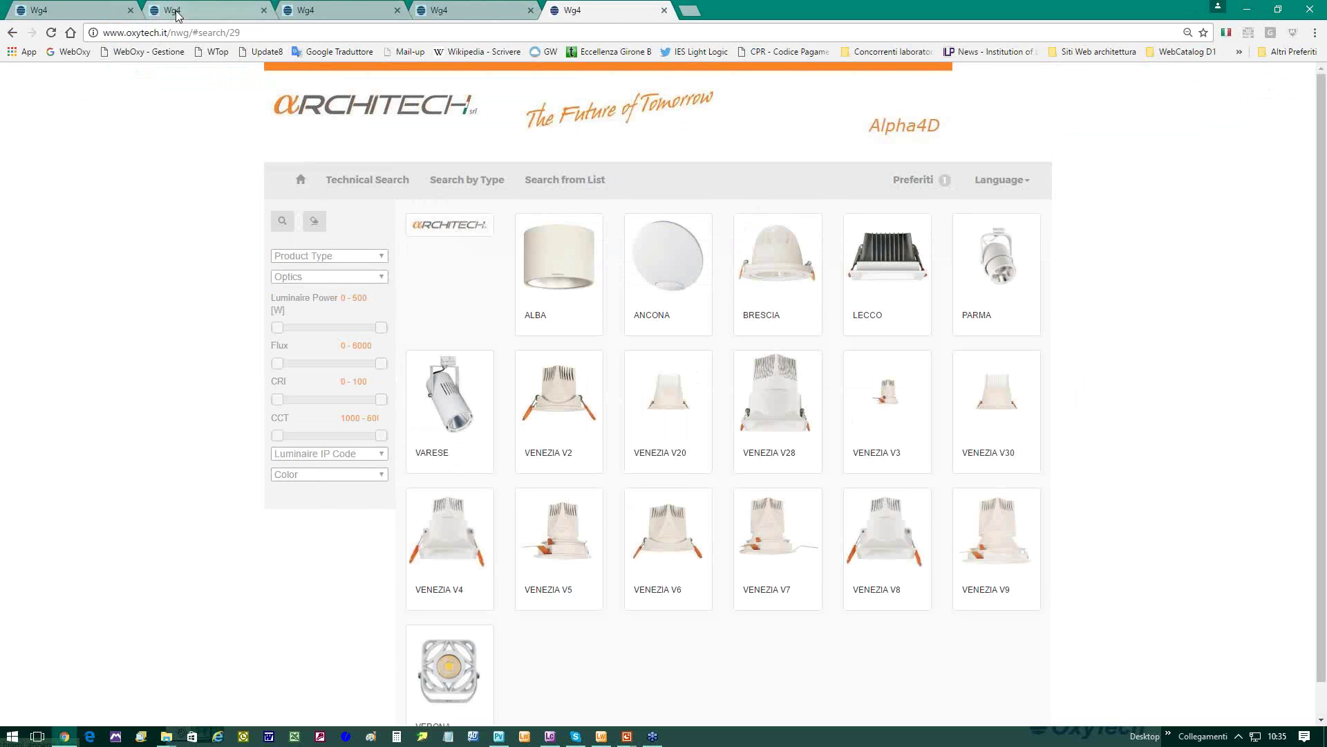
Compare the Beghelli and Architech catalogue pages, and filter the Architech luminaires by Flood optics.
{"action": "key", "text": "ctrl+2"}
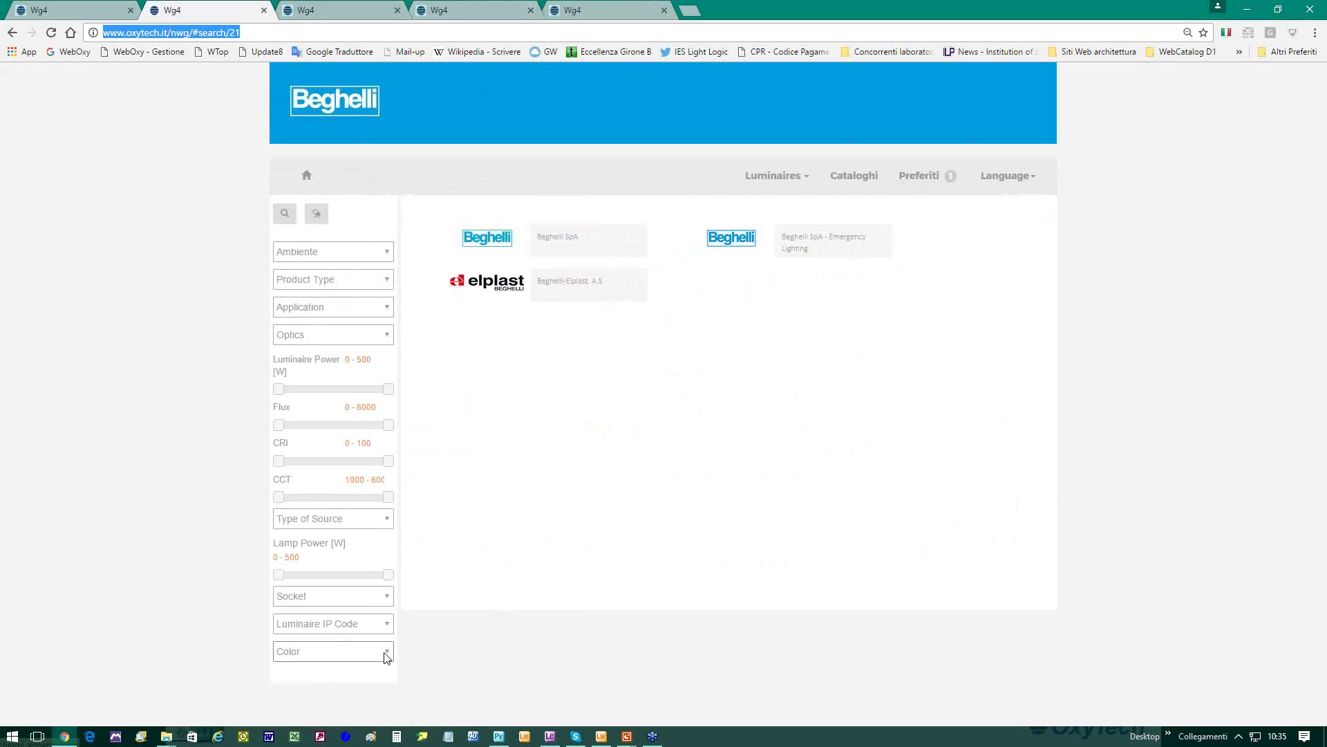
{"action": "left_click", "coordinate": [601, 10]}
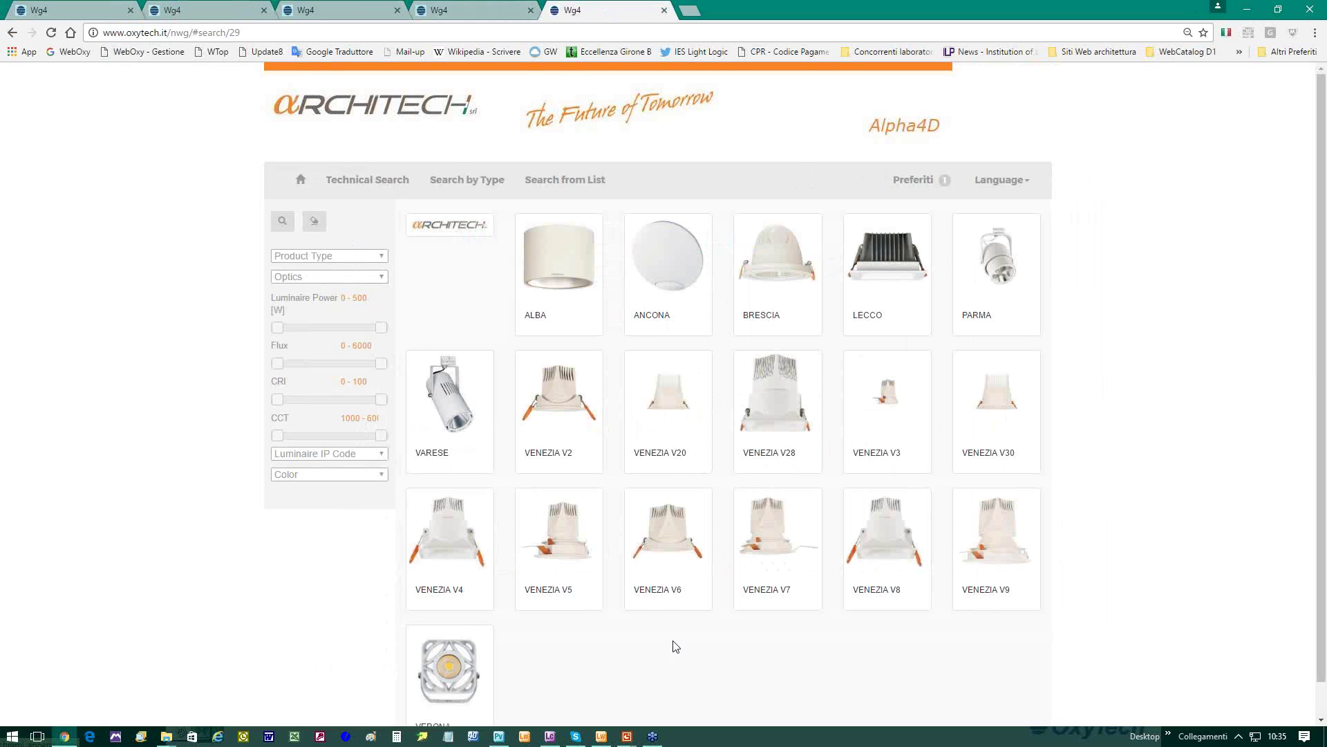
{"action": "left_click", "coordinate": [316, 276]}
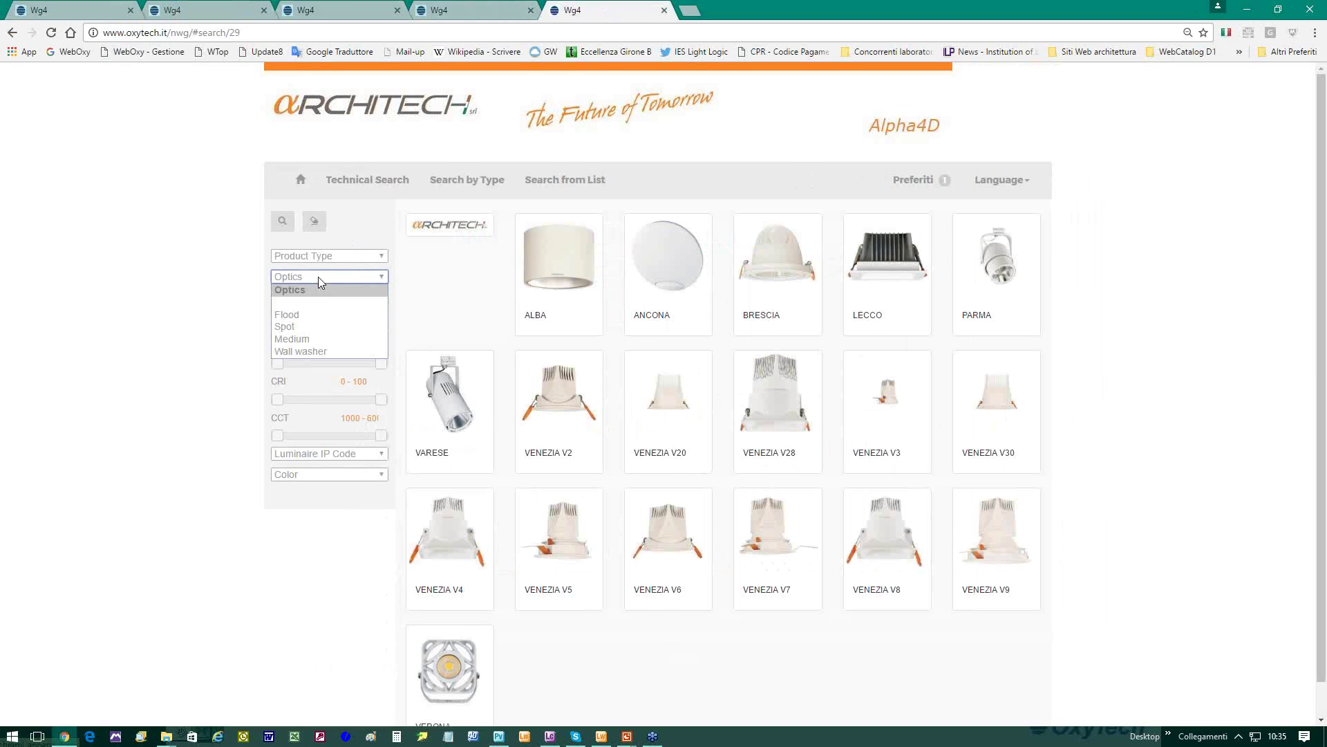
{"action": "left_click", "coordinate": [292, 320]}
{"action": "left_click", "coordinate": [282, 221]}
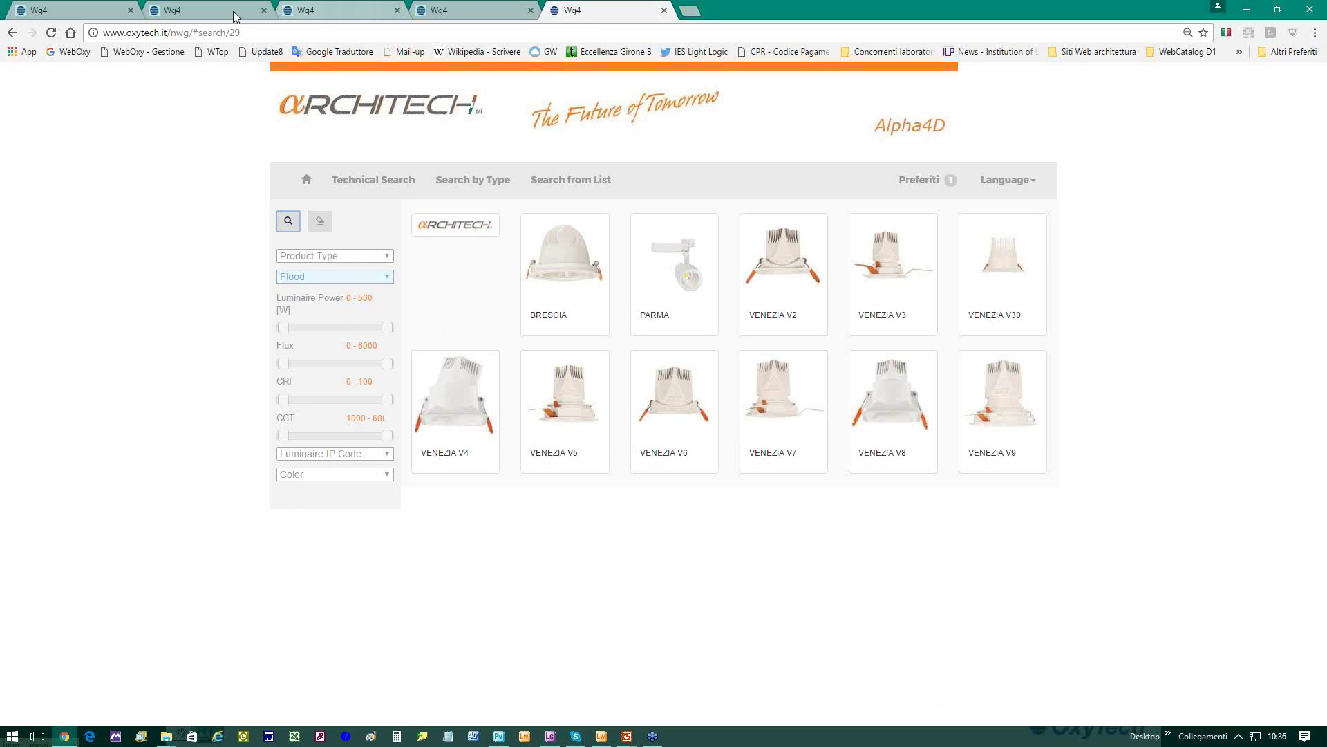
Return to the Beghelli catalogue, open the Beghelli SpA product range and bring up its Technical Search options.
{"action": "left_click", "coordinate": [199, 12]}
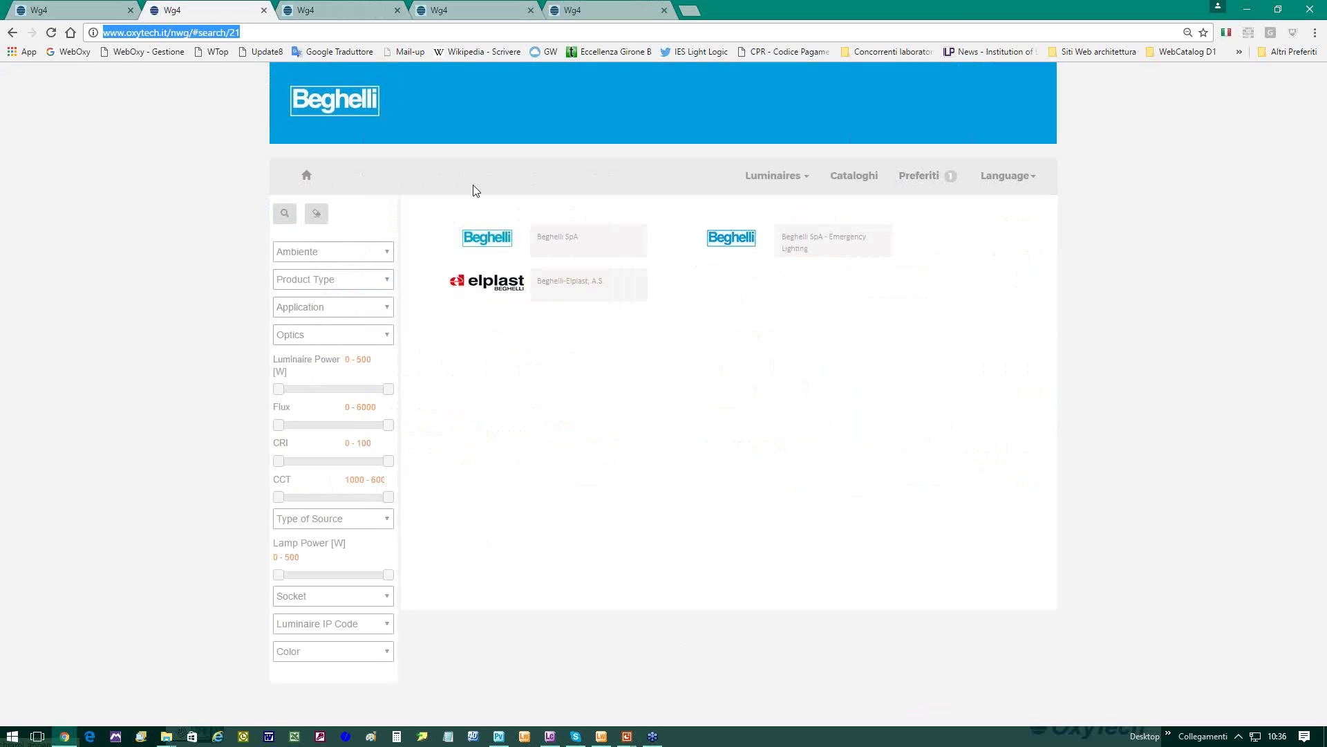
{"action": "left_click", "coordinate": [495, 240]}
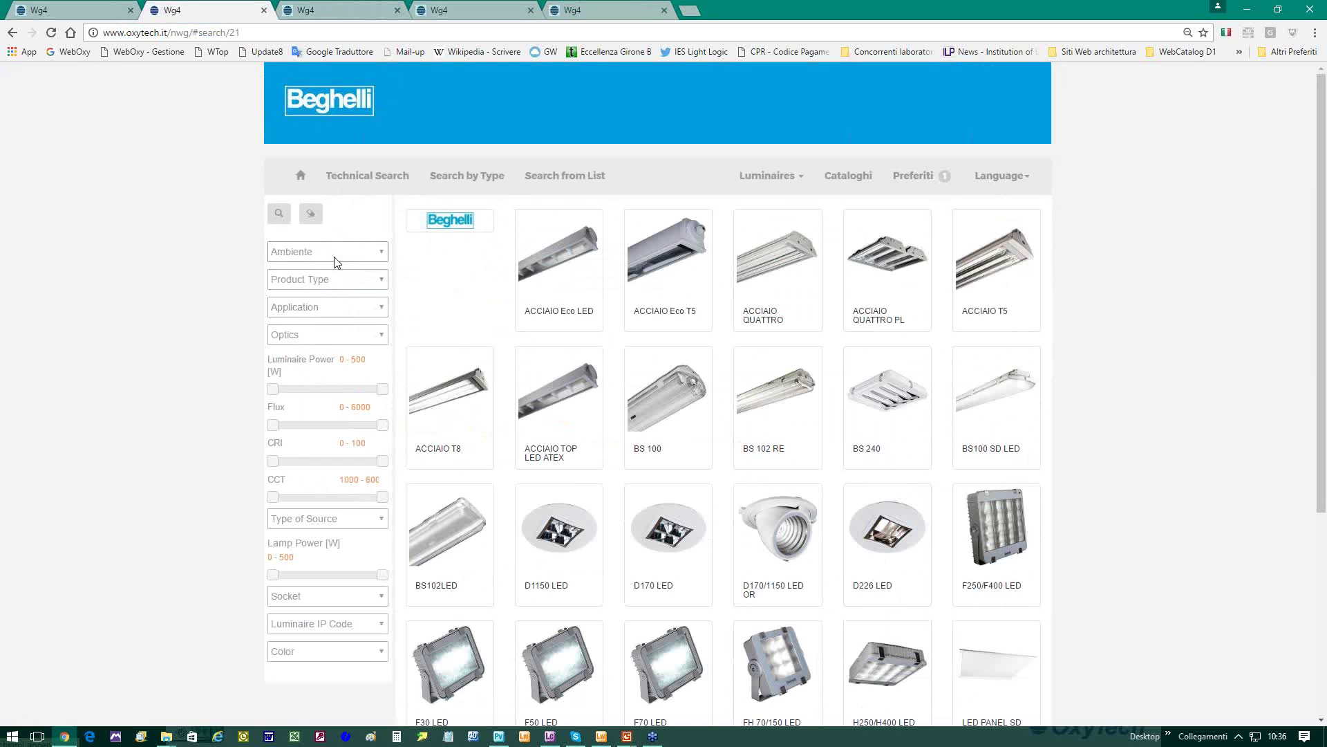
{"action": "left_click", "coordinate": [310, 213]}
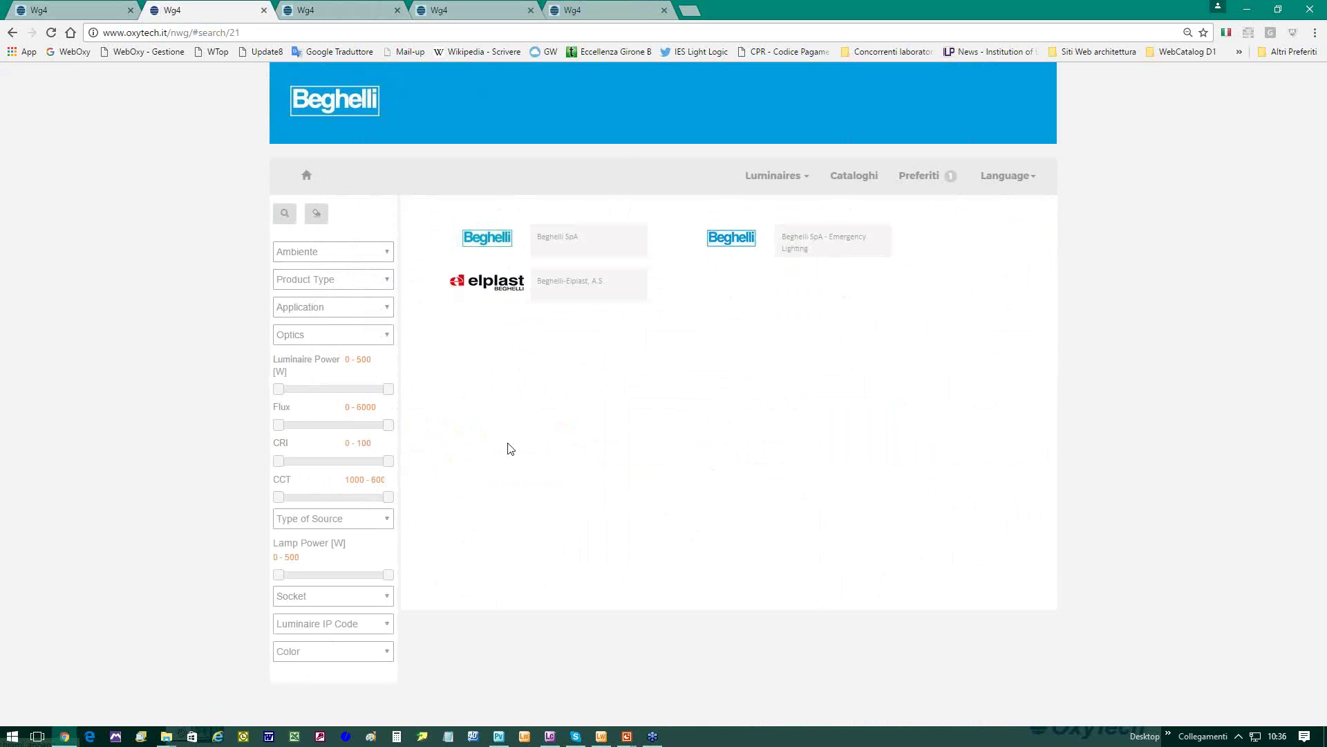
{"action": "left_click", "coordinate": [498, 237]}
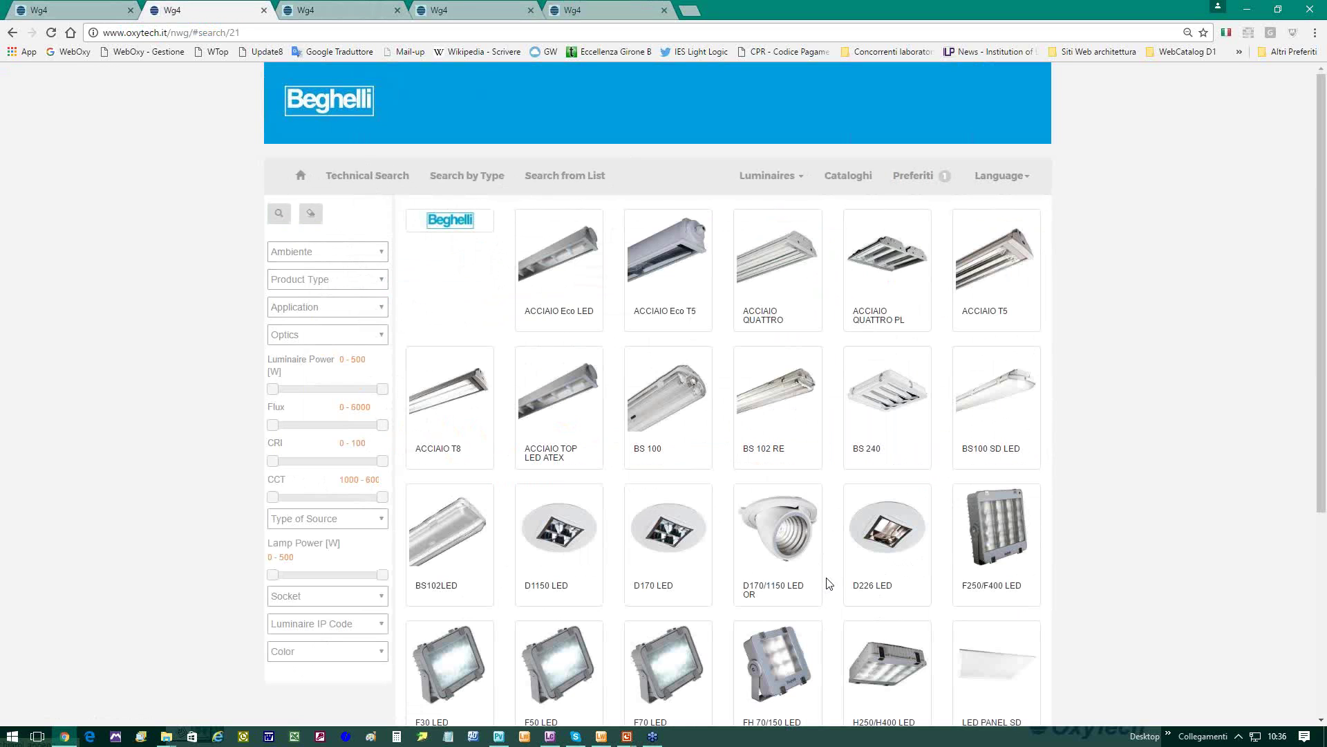
{"action": "left_click", "coordinate": [370, 180]}
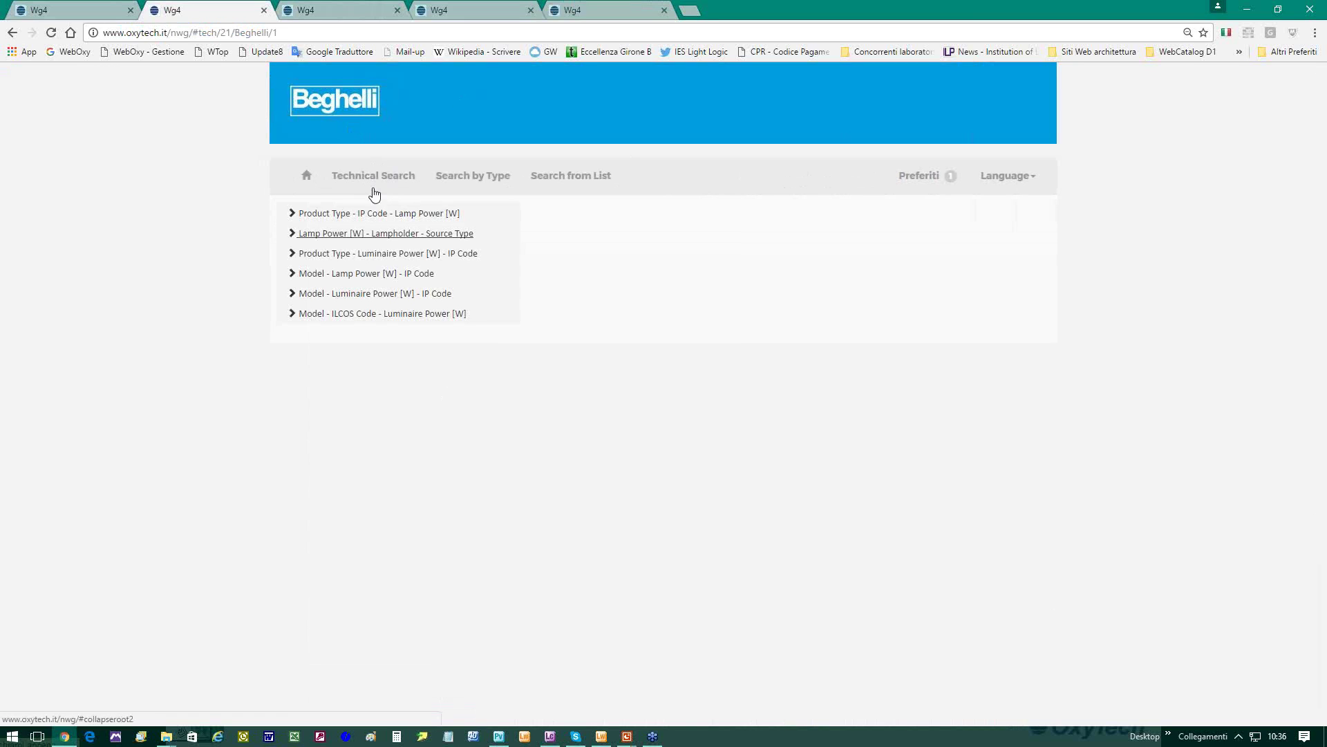
Search by Model - Lamp Power [W] - IP Code for ACCIAIO QUATTRO PL, 170 W, IP 66, and open product 14856.
{"action": "left_click", "coordinate": [355, 276]}
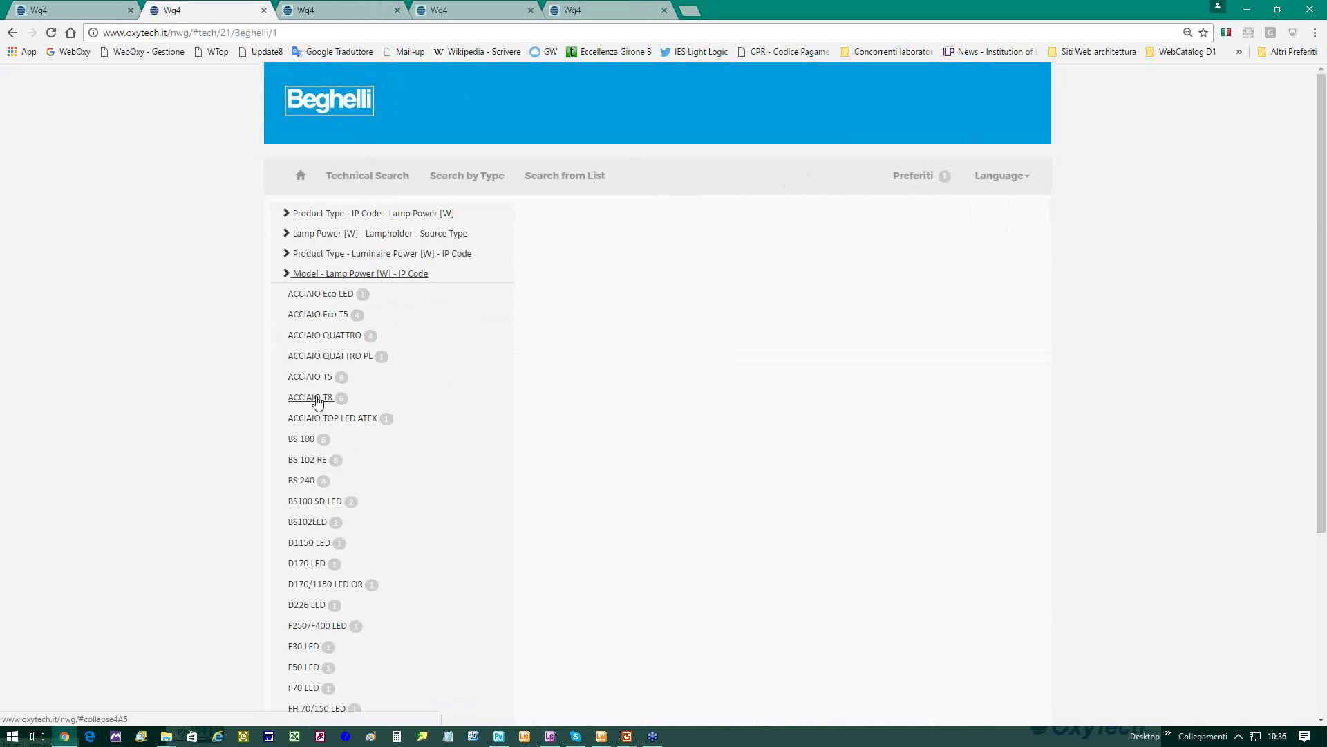
{"action": "left_click", "coordinate": [325, 356]}
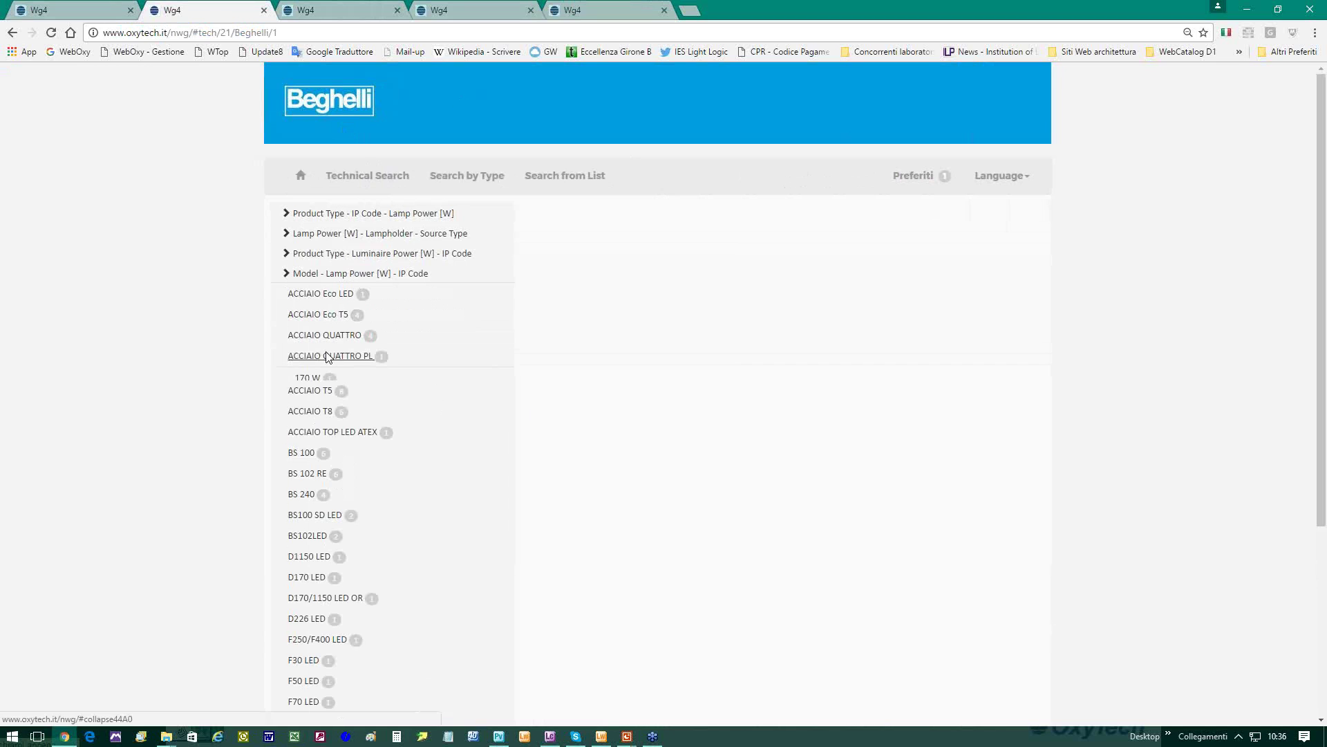
{"action": "left_click", "coordinate": [308, 380]}
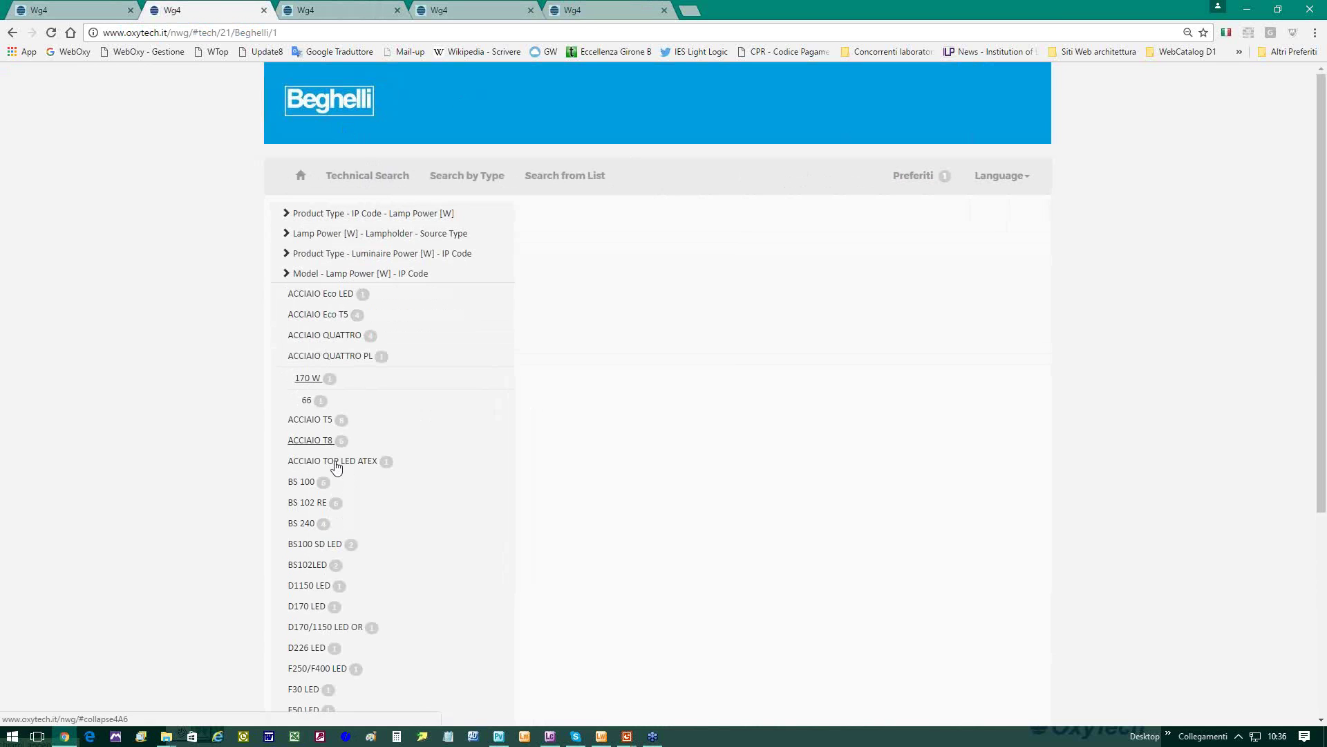
{"action": "left_click", "coordinate": [307, 401]}
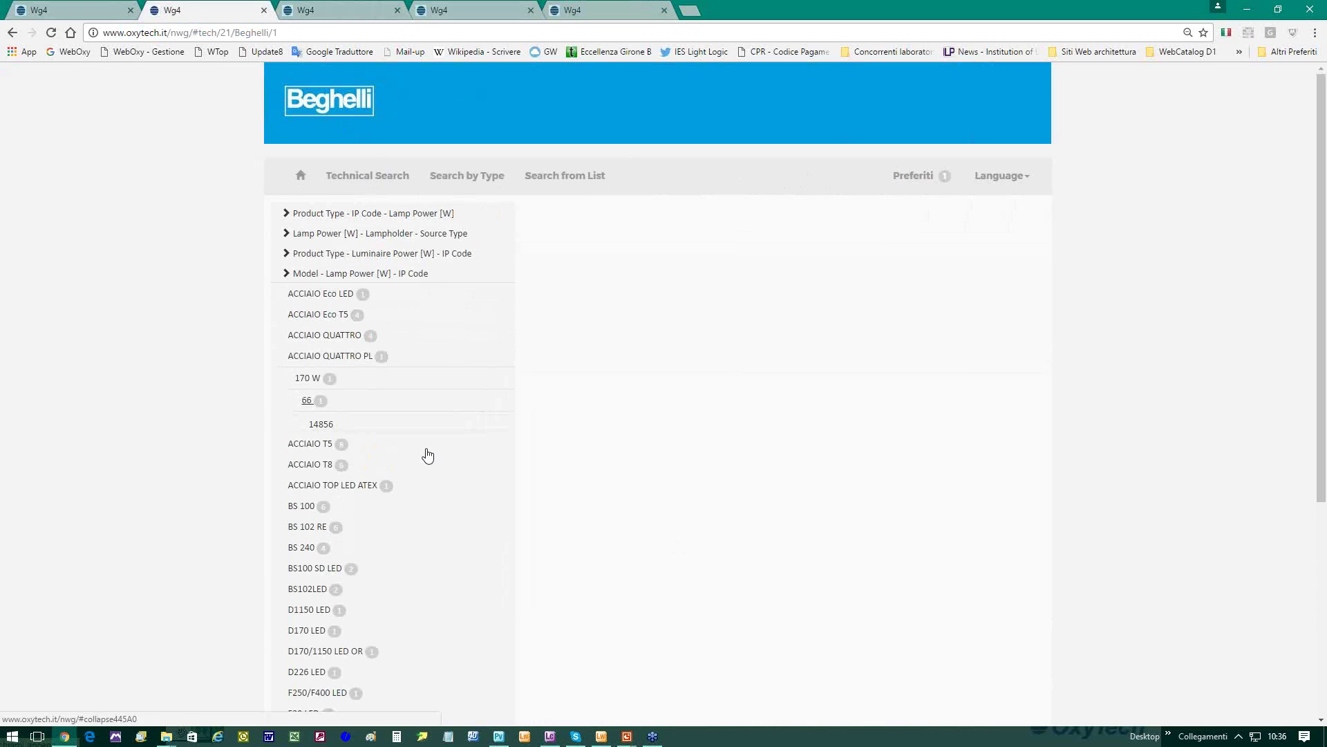
{"action": "left_click", "coordinate": [323, 426]}
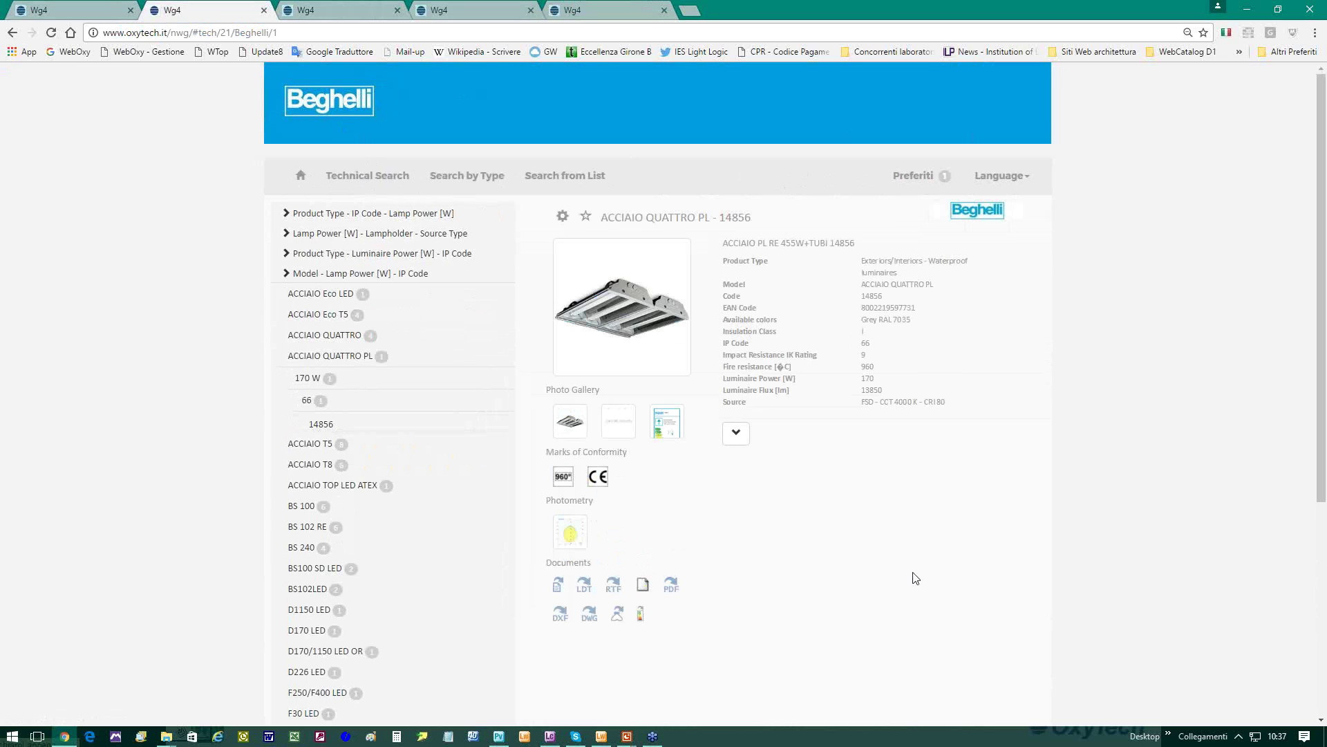
Search the Beghelli range by type for Interiors - Industrial Floodlights and open the H250/H400 LED luminaire.
{"action": "left_click", "coordinate": [469, 177]}
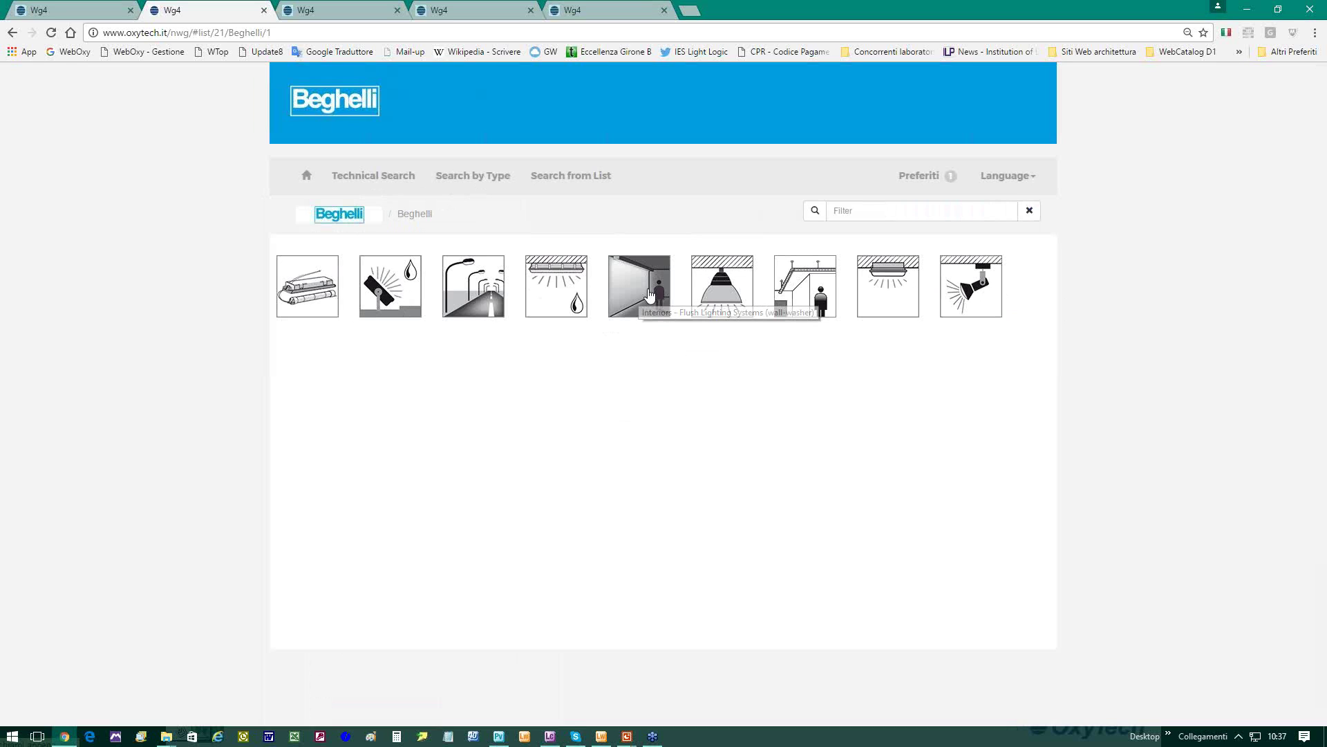
{"action": "left_click", "coordinate": [709, 289]}
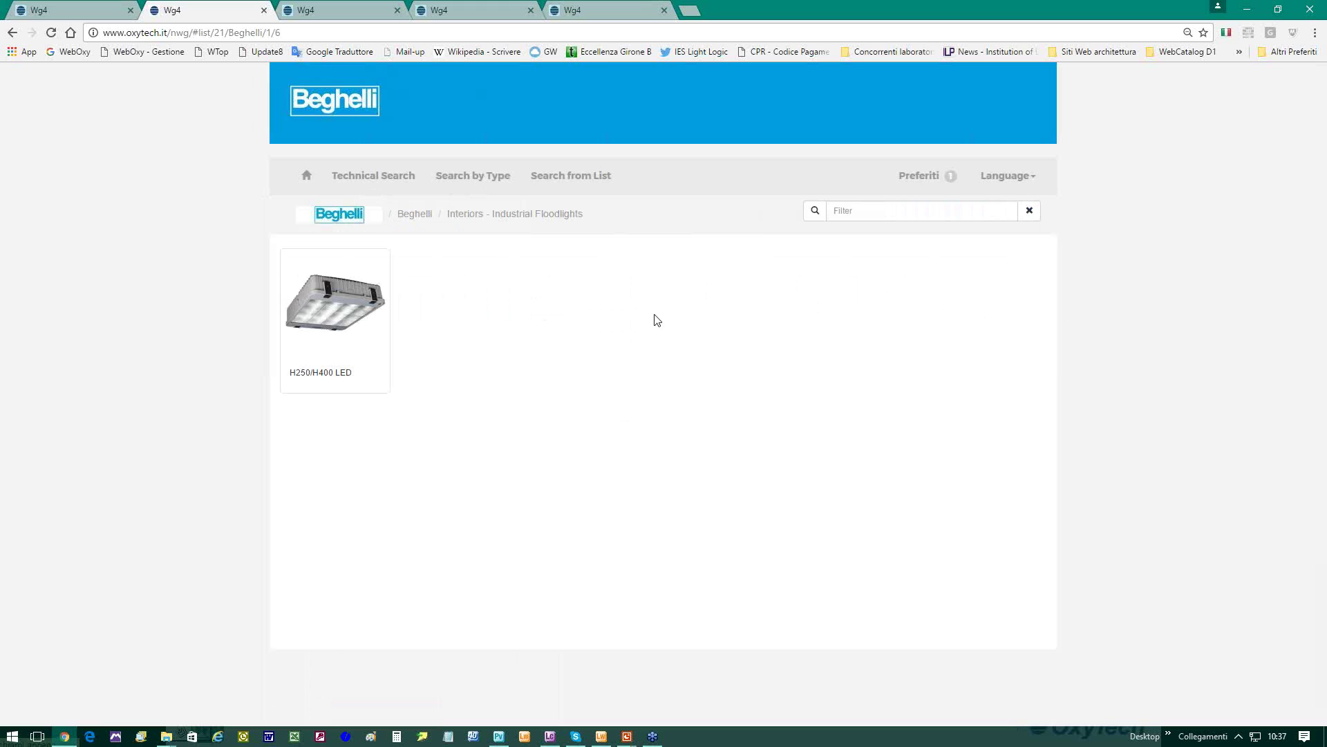
{"action": "left_click", "coordinate": [332, 316]}
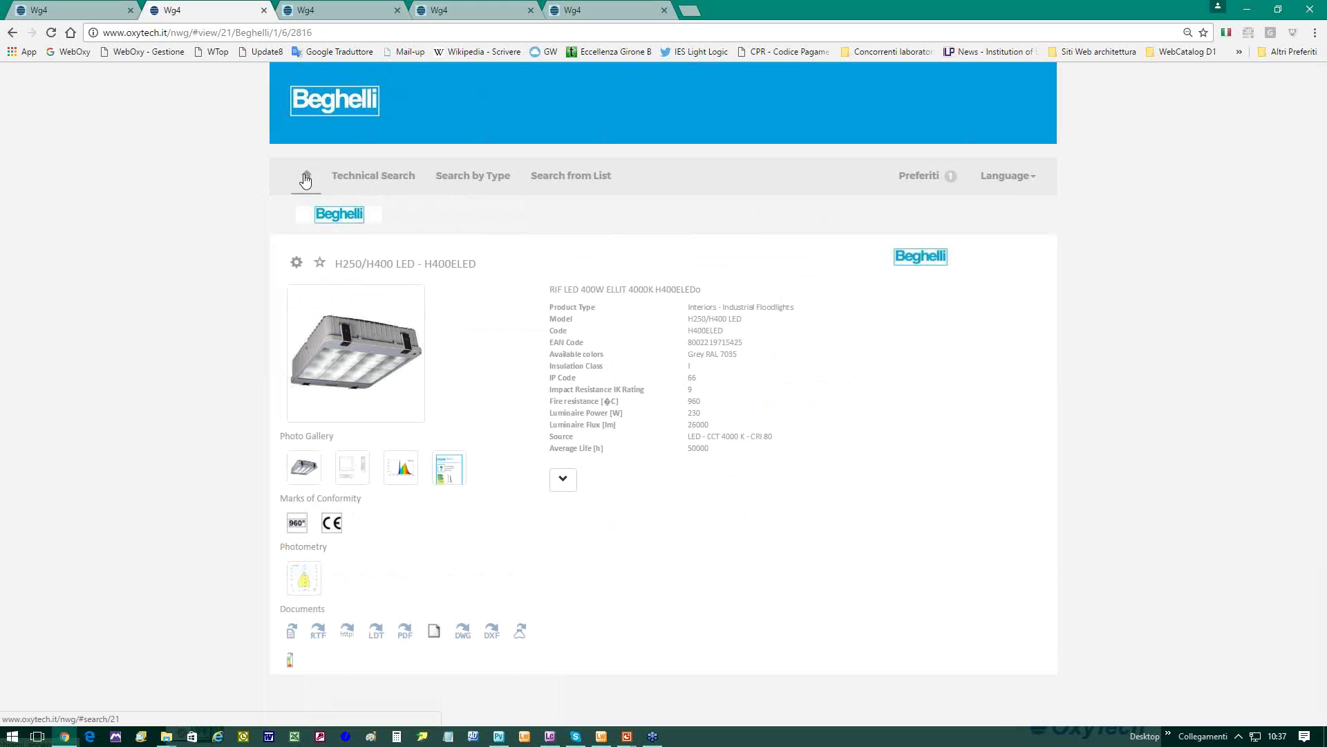
Filter the full Beghelli product list by "h400" and open the H400ELED luminaire's page.
{"action": "left_click", "coordinate": [576, 178]}
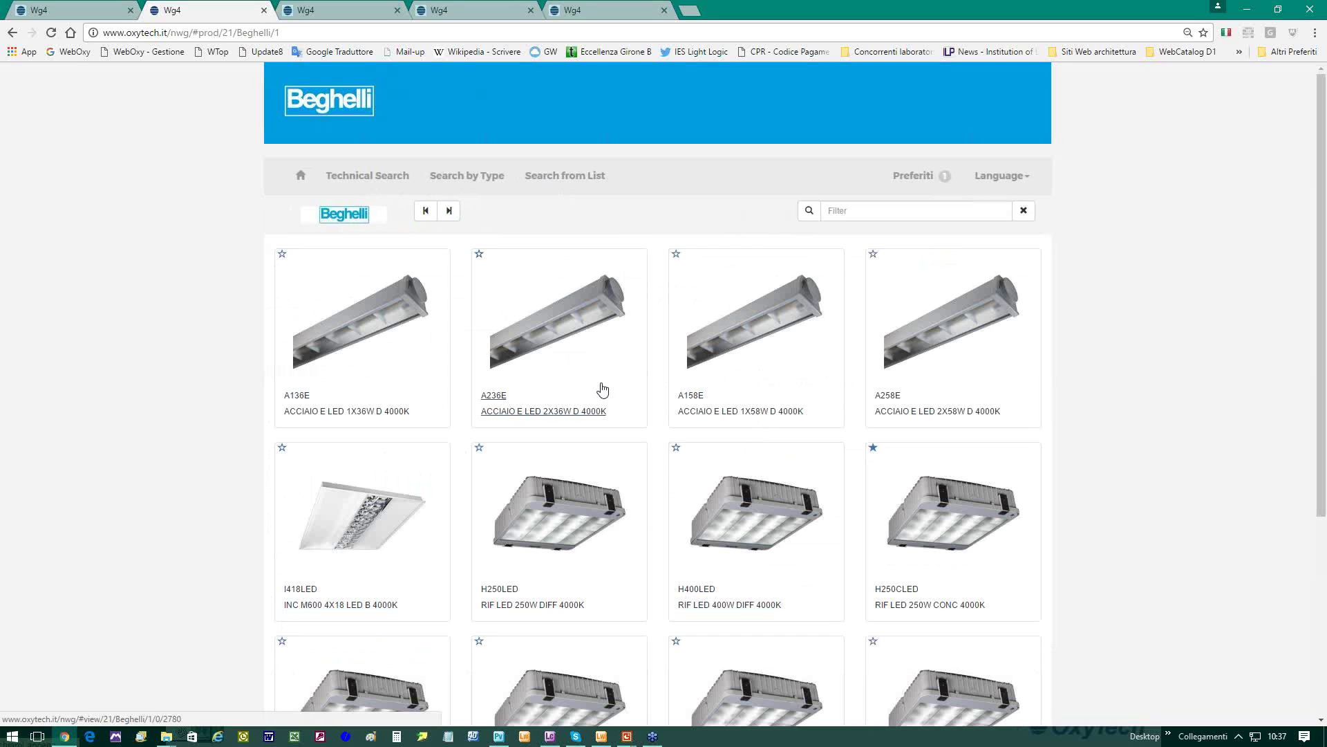
{"action": "left_click", "coordinate": [842, 212]}
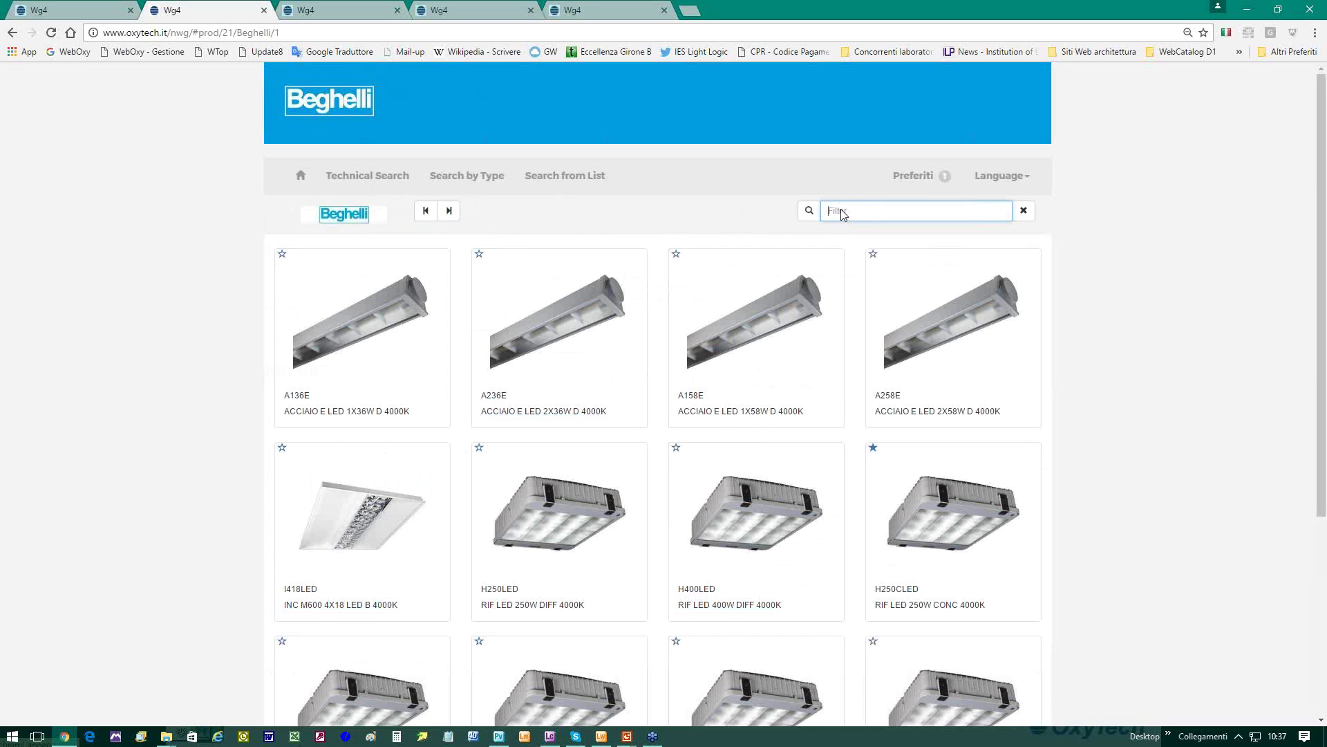
{"action": "type", "text": "h400"}
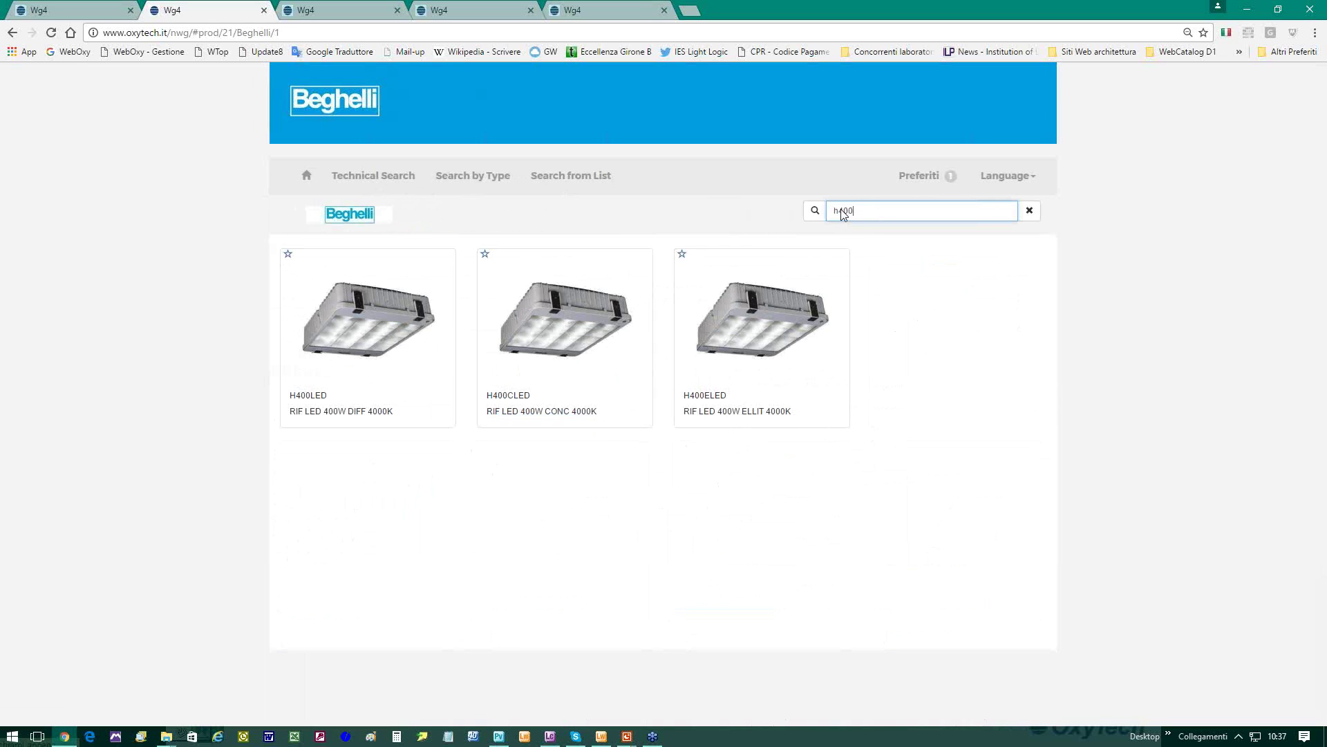
{"action": "left_click", "coordinate": [770, 316]}
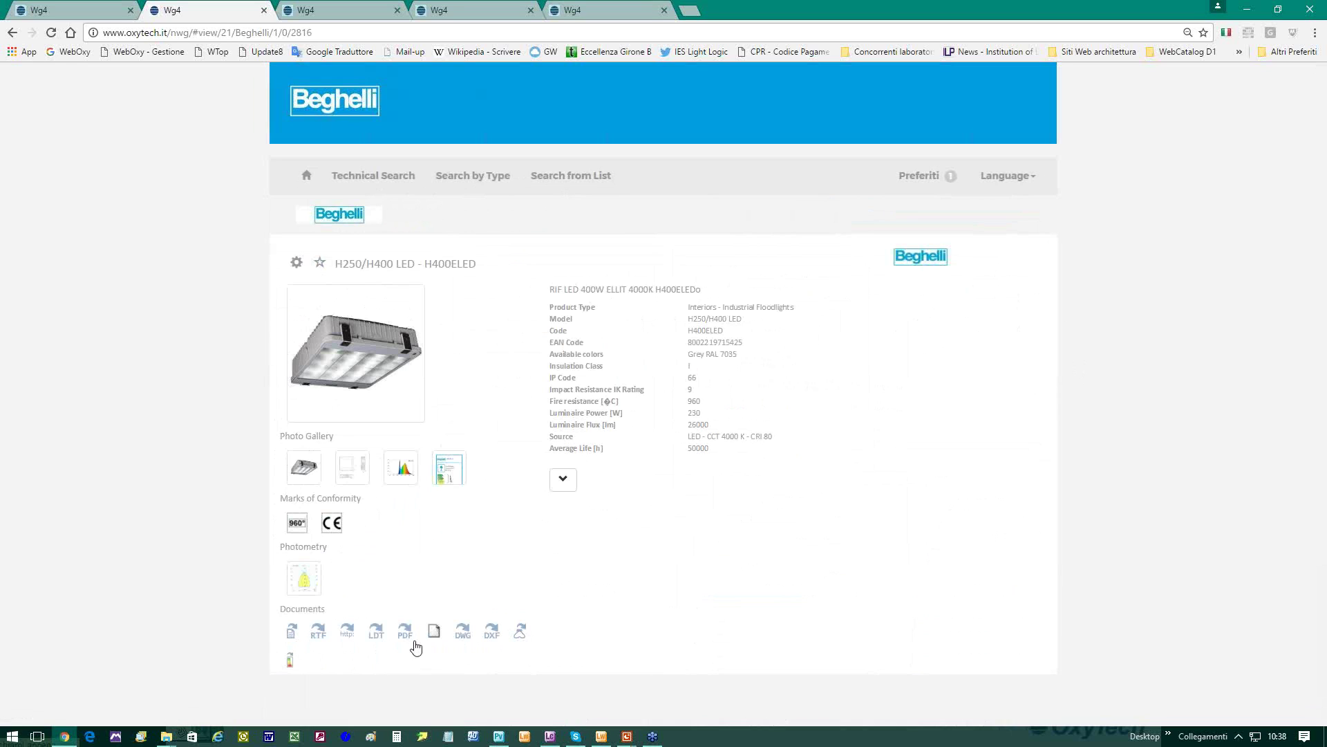
Download and inspect the H400ELED luminaire's LDT photometric file, and view its energy label.
{"action": "left_click", "coordinate": [377, 634]}
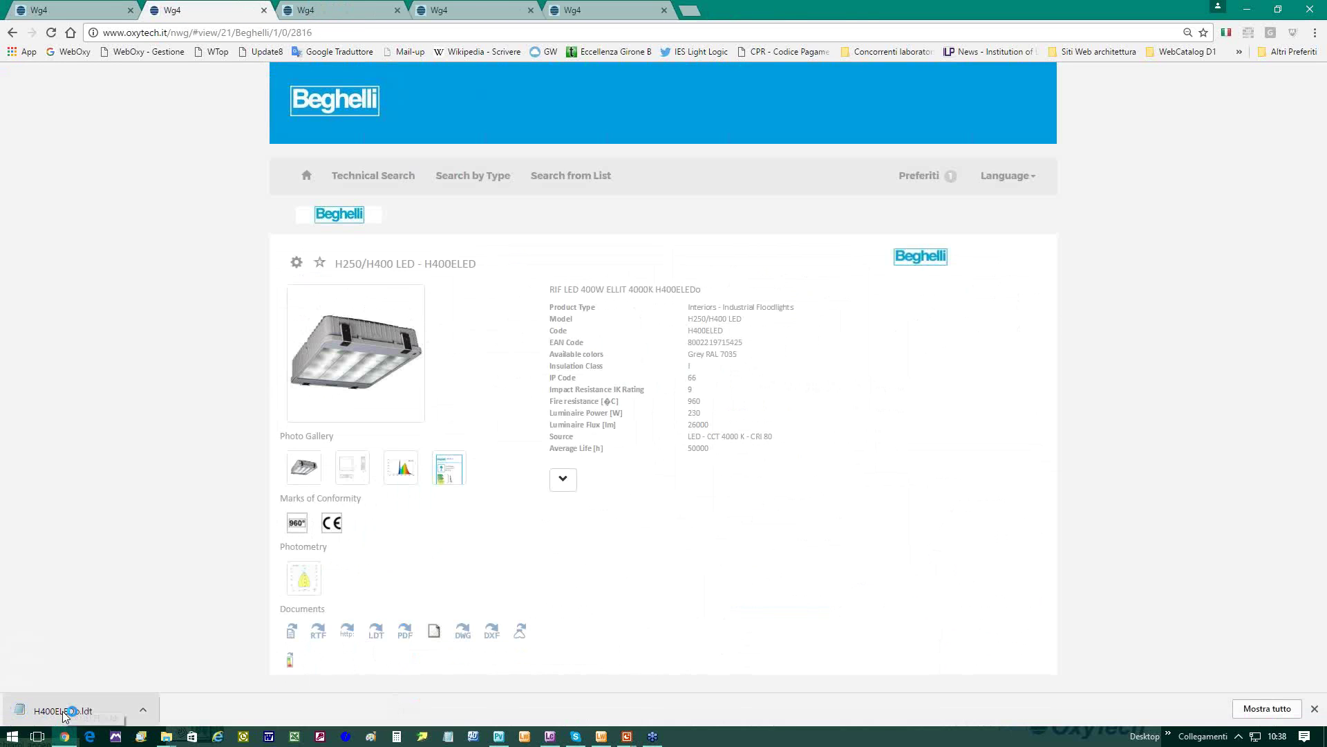
{"action": "left_click", "coordinate": [62, 711]}
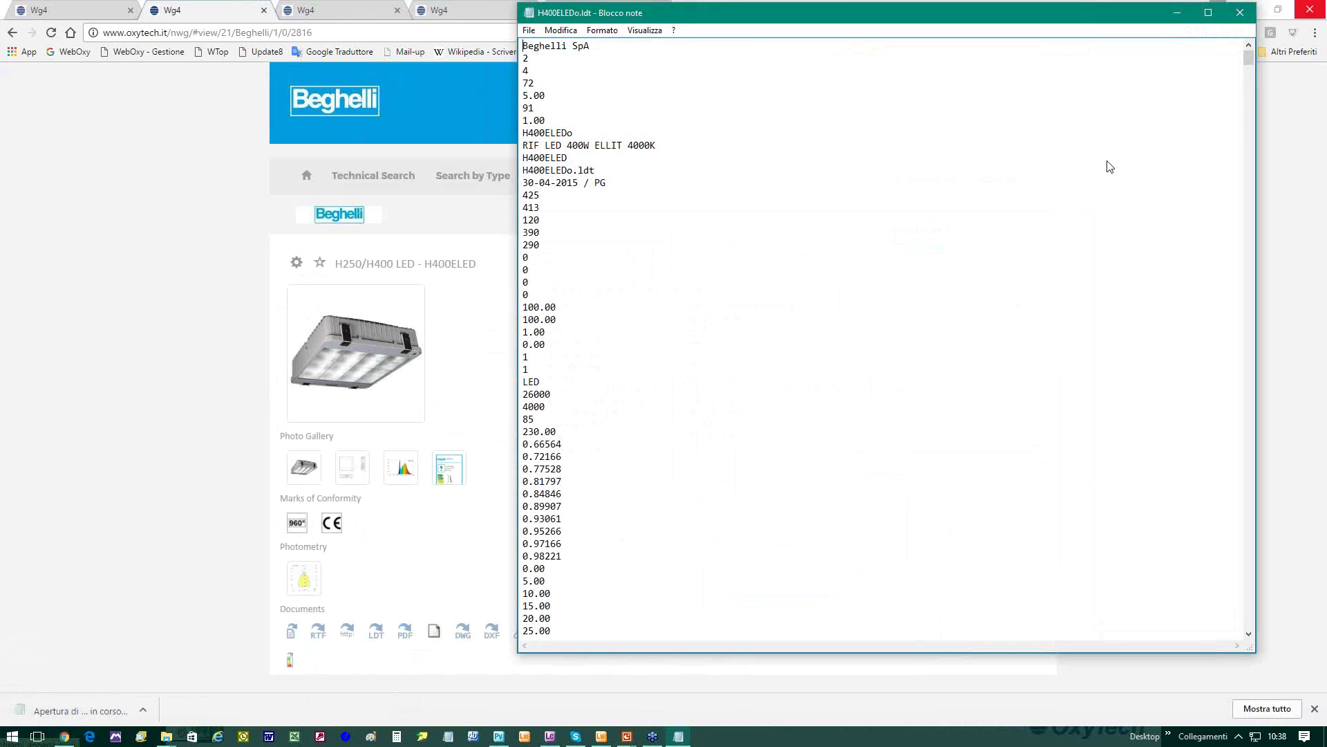
{"action": "left_click", "coordinate": [1240, 13]}
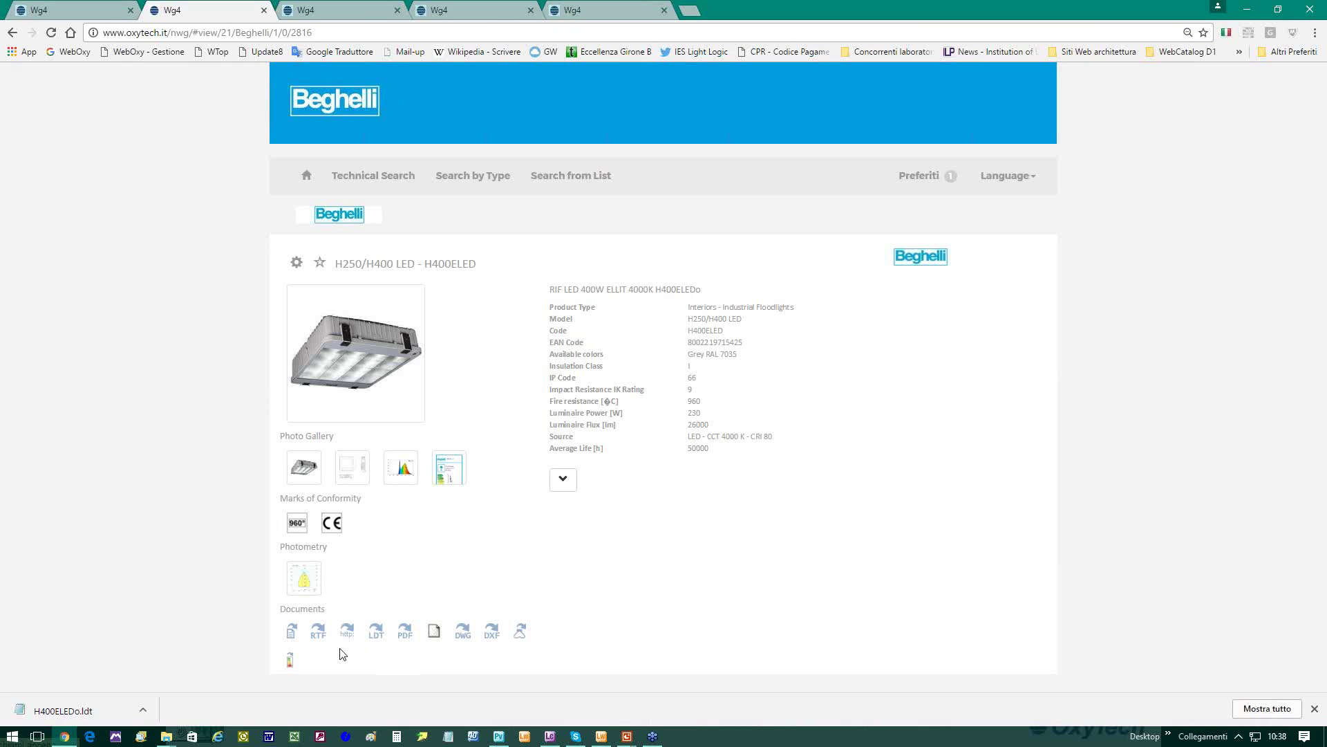
{"action": "left_click", "coordinate": [290, 659]}
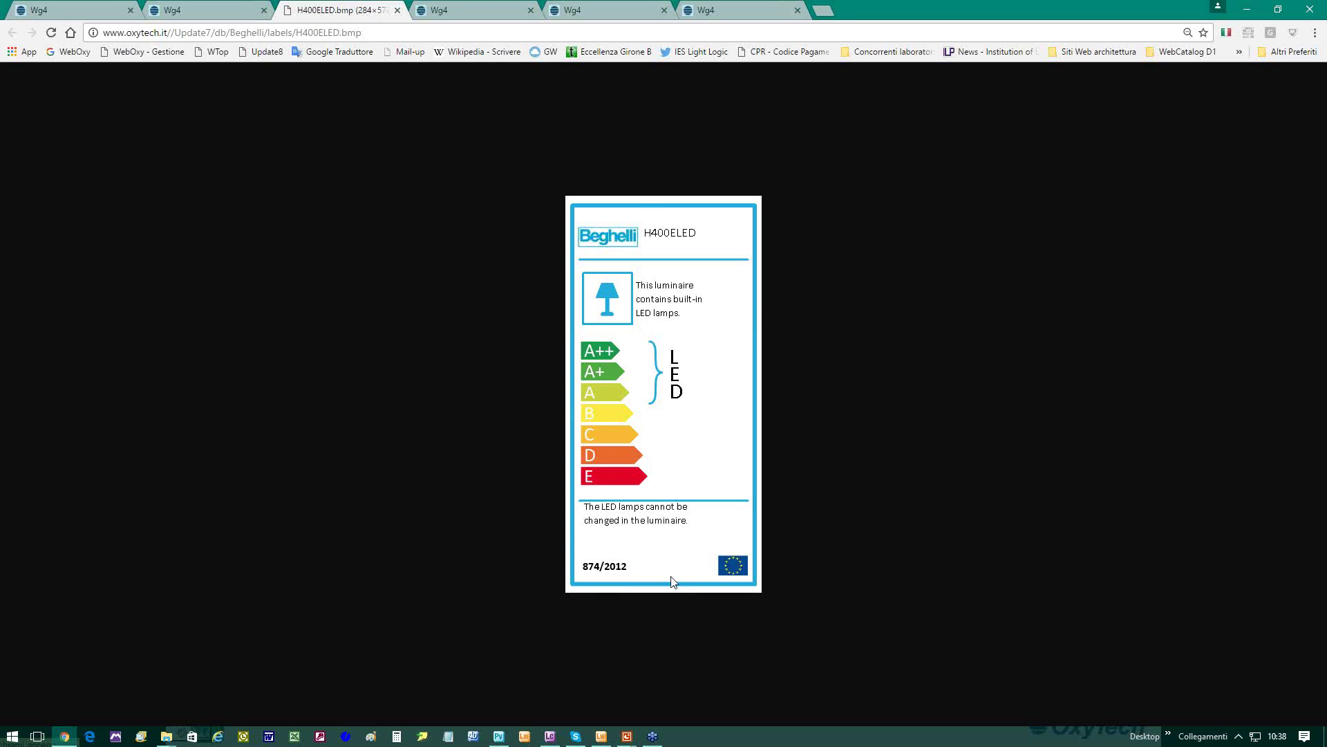
{"action": "left_click", "coordinate": [398, 10]}
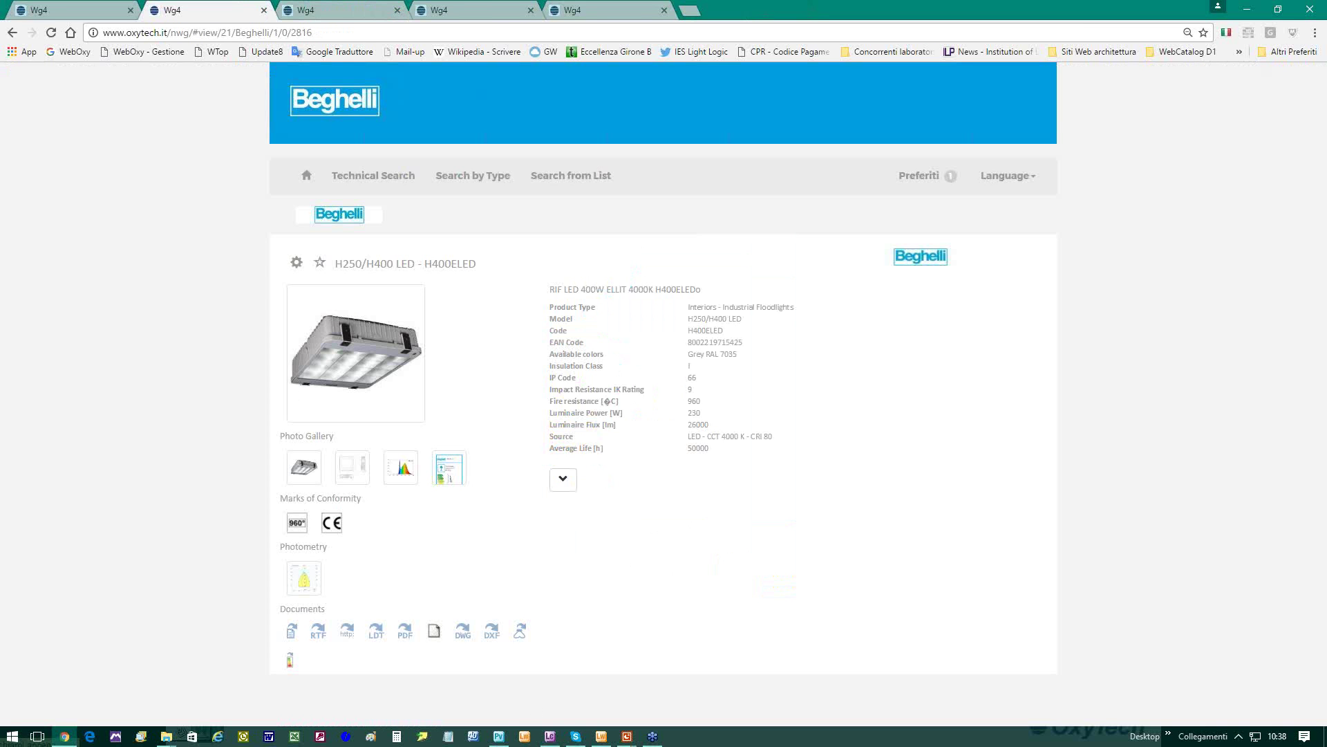
Examine the H400ELED luminaire's dimension drawing, light spectrum, energy label and photometric curve, finishing on the product photo.
{"action": "left_click", "coordinate": [355, 470]}
{"action": "left_click", "coordinate": [401, 469]}
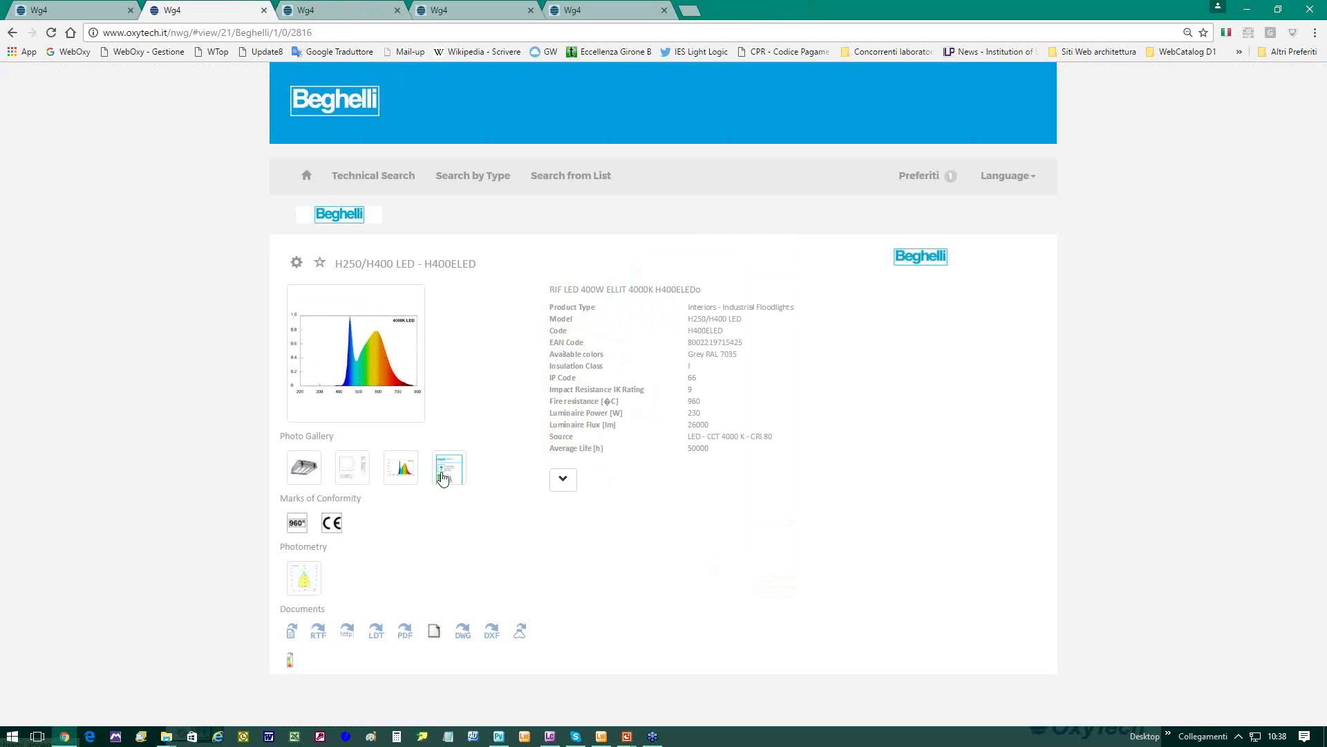
{"action": "left_click", "coordinate": [448, 472]}
{"action": "left_click", "coordinate": [401, 472]}
{"action": "left_click", "coordinate": [345, 477]}
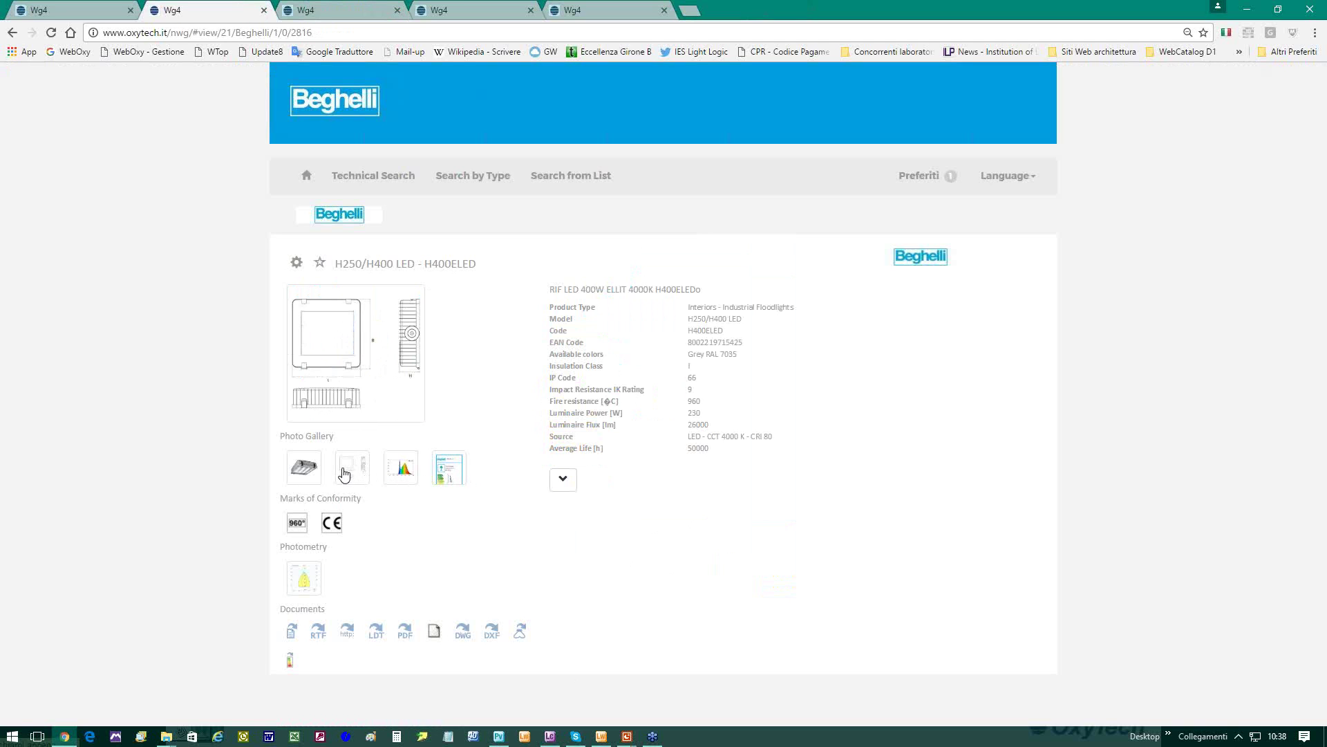
{"action": "left_click", "coordinate": [311, 477]}
{"action": "left_click", "coordinate": [354, 471]}
{"action": "left_click", "coordinate": [388, 469]}
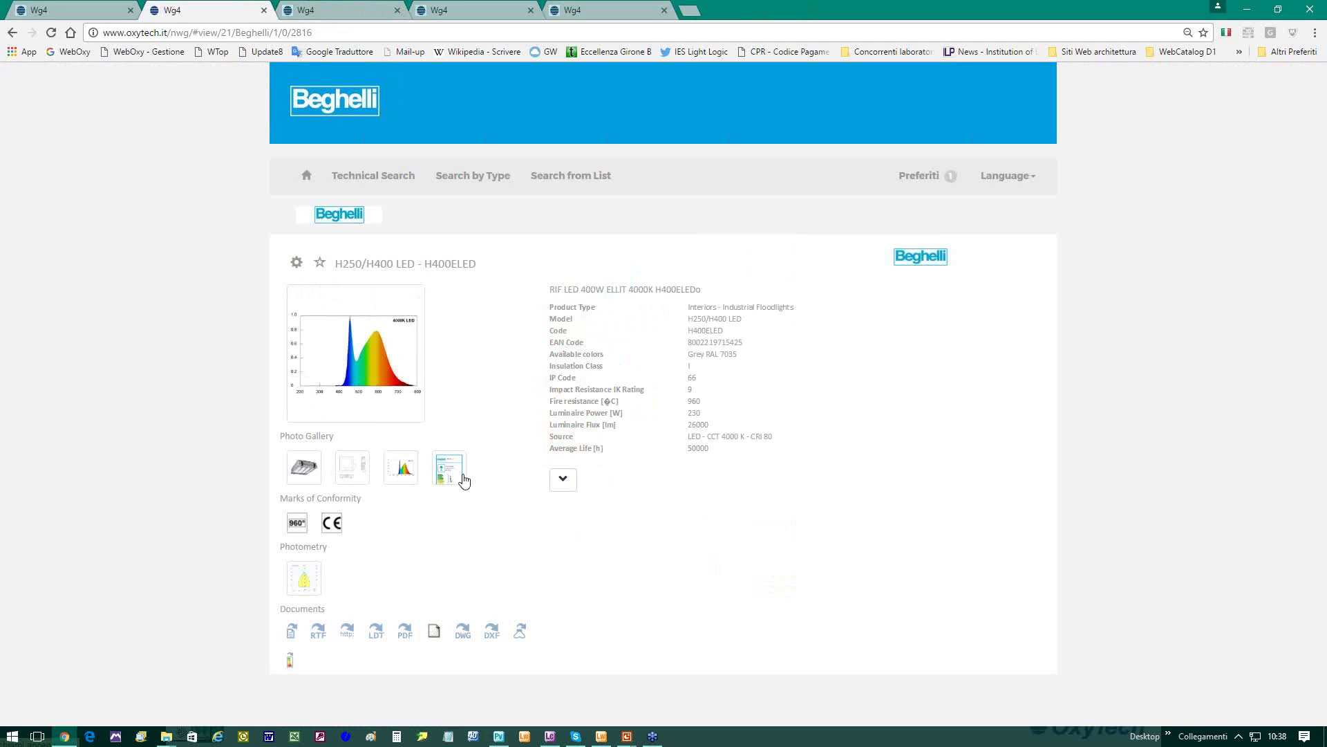
{"action": "left_click", "coordinate": [461, 478]}
{"action": "left_click", "coordinate": [309, 586]}
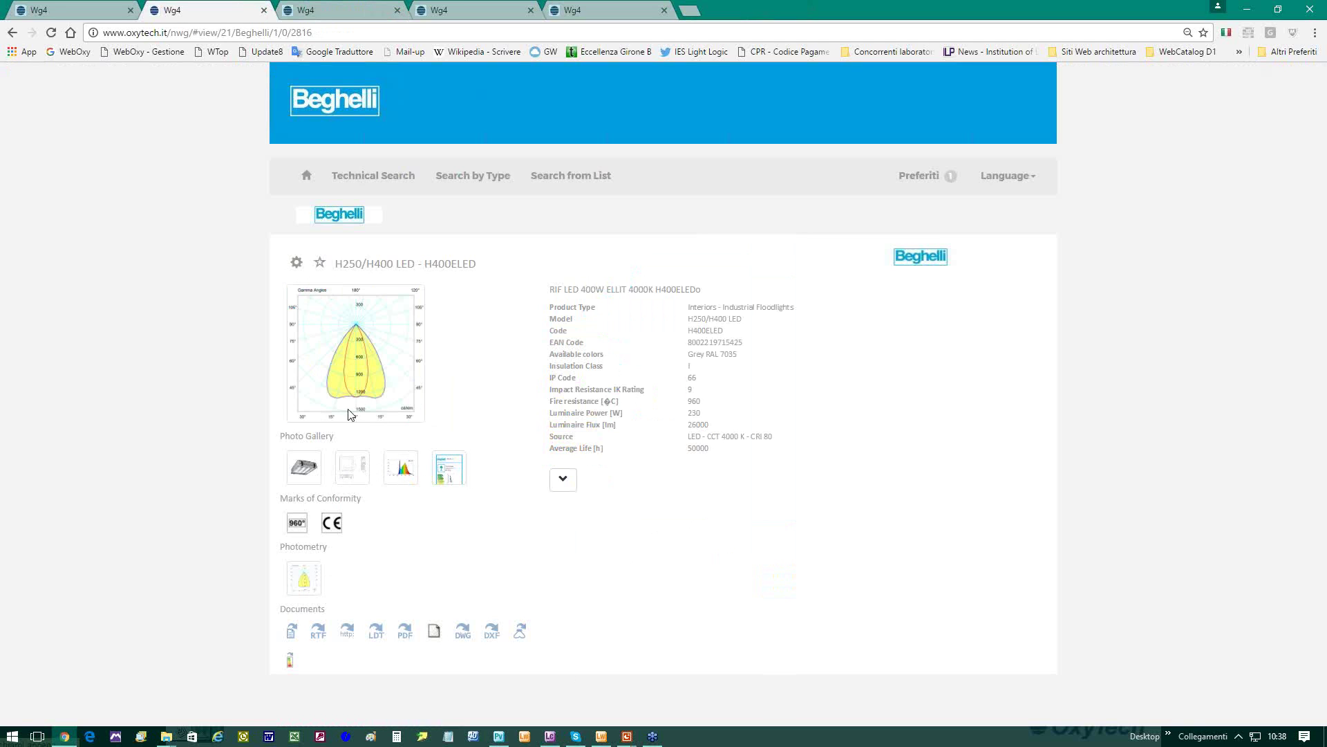
{"action": "left_click", "coordinate": [310, 477]}
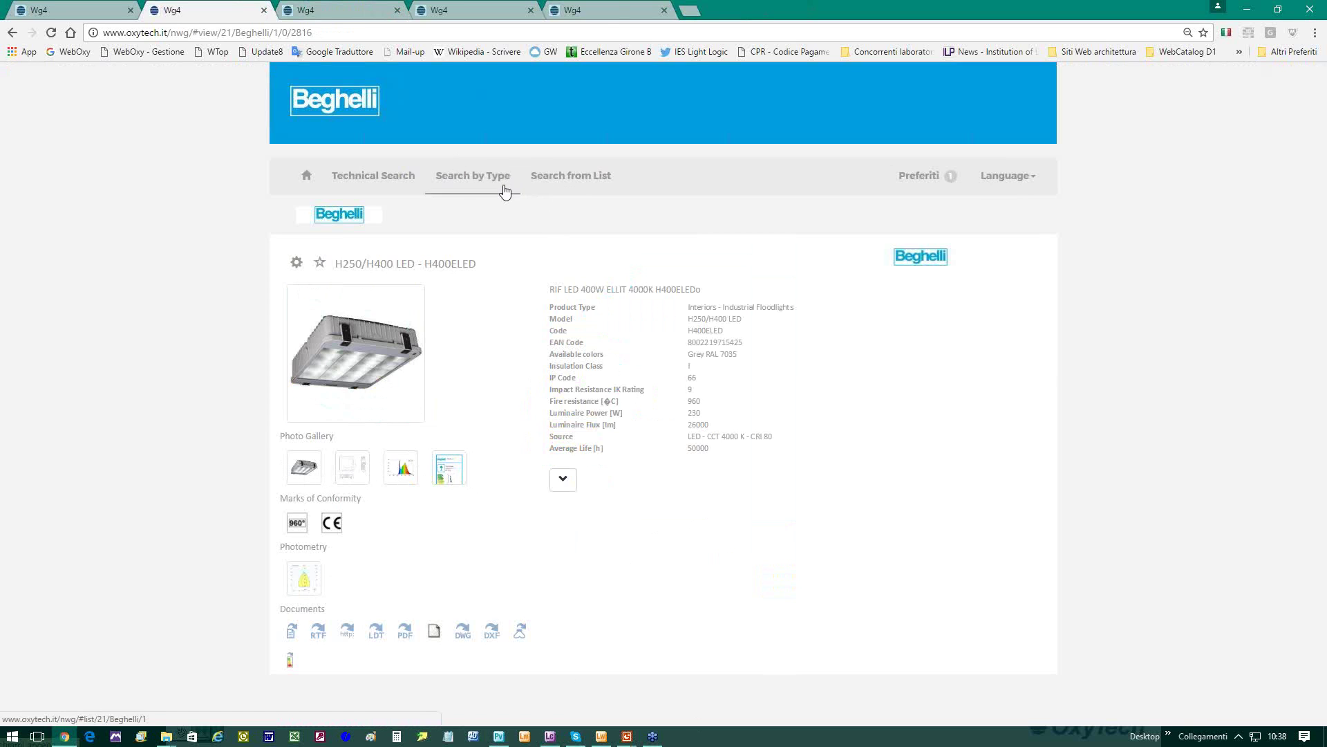
Switch to the Architech catalogue and search by type for Interiors - Spotlights, opening the VENEZIA V20 model.
{"action": "left_click", "coordinate": [612, 12]}
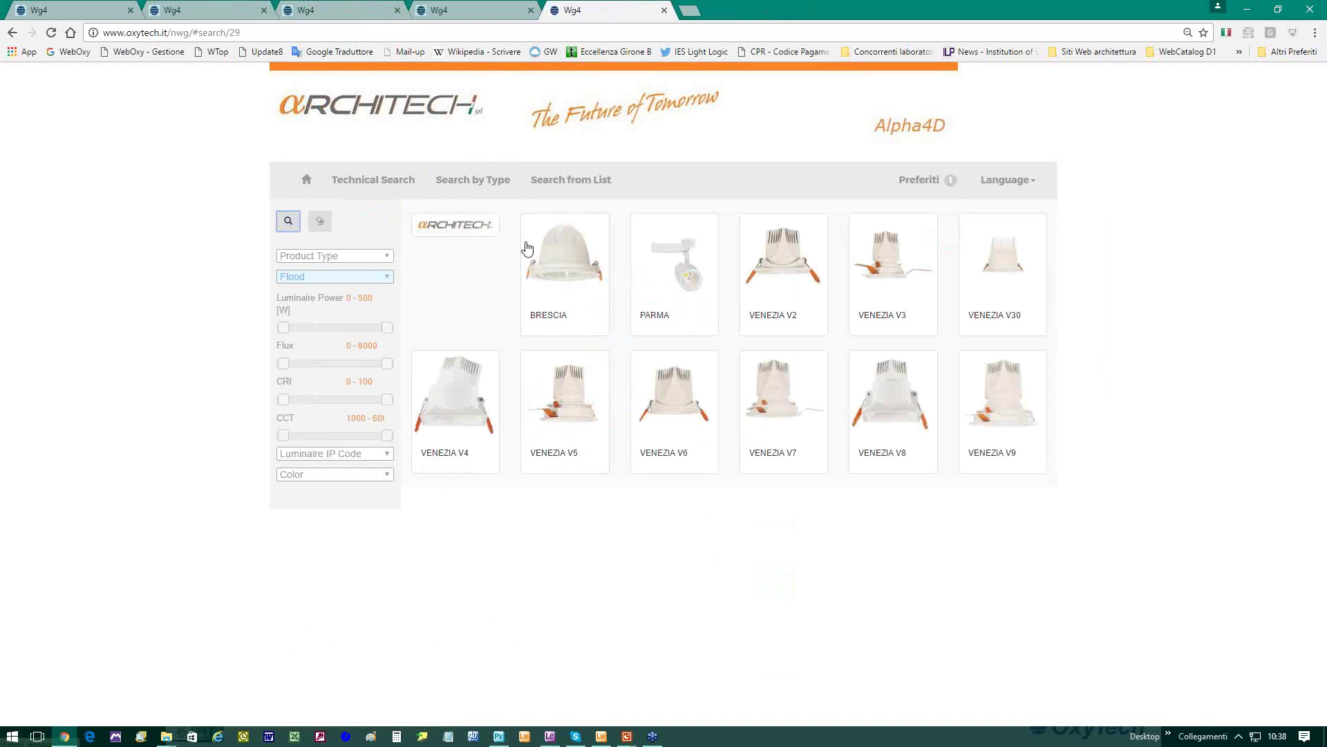
{"action": "left_click", "coordinate": [475, 182]}
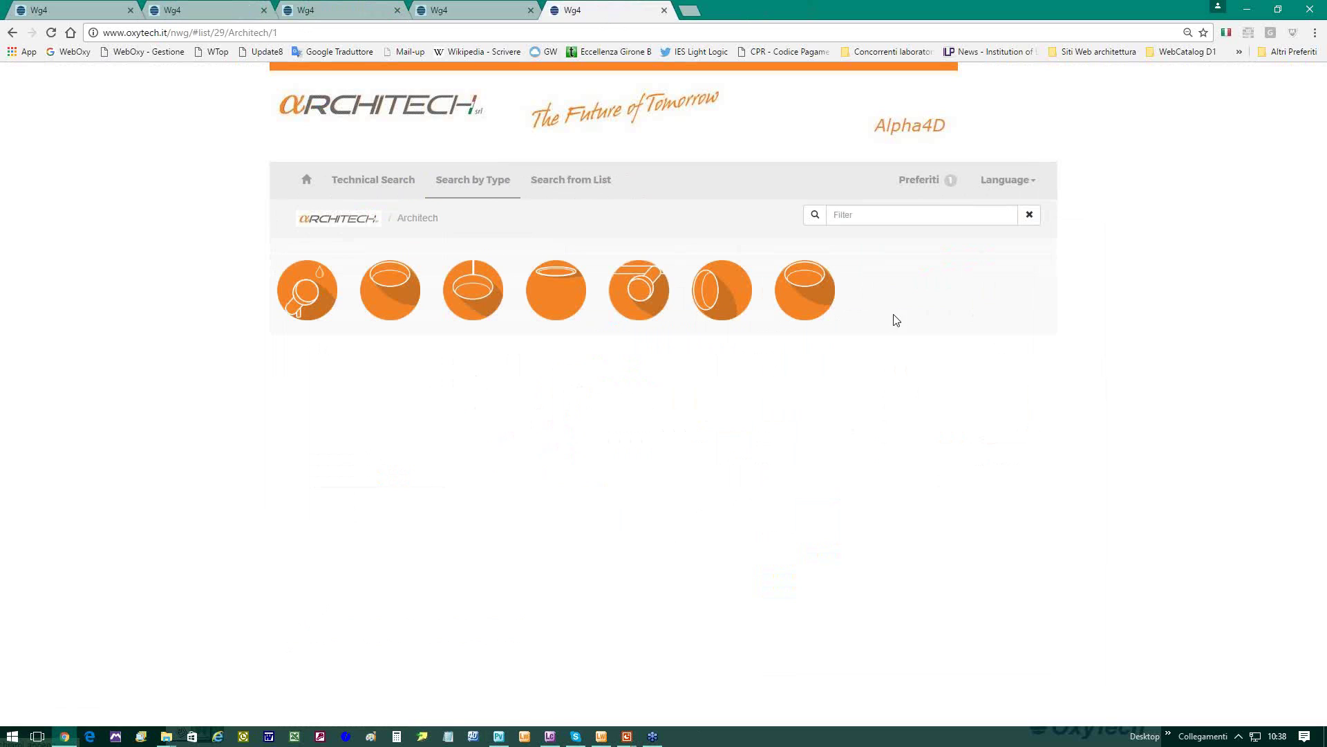
{"action": "left_click", "coordinate": [640, 293]}
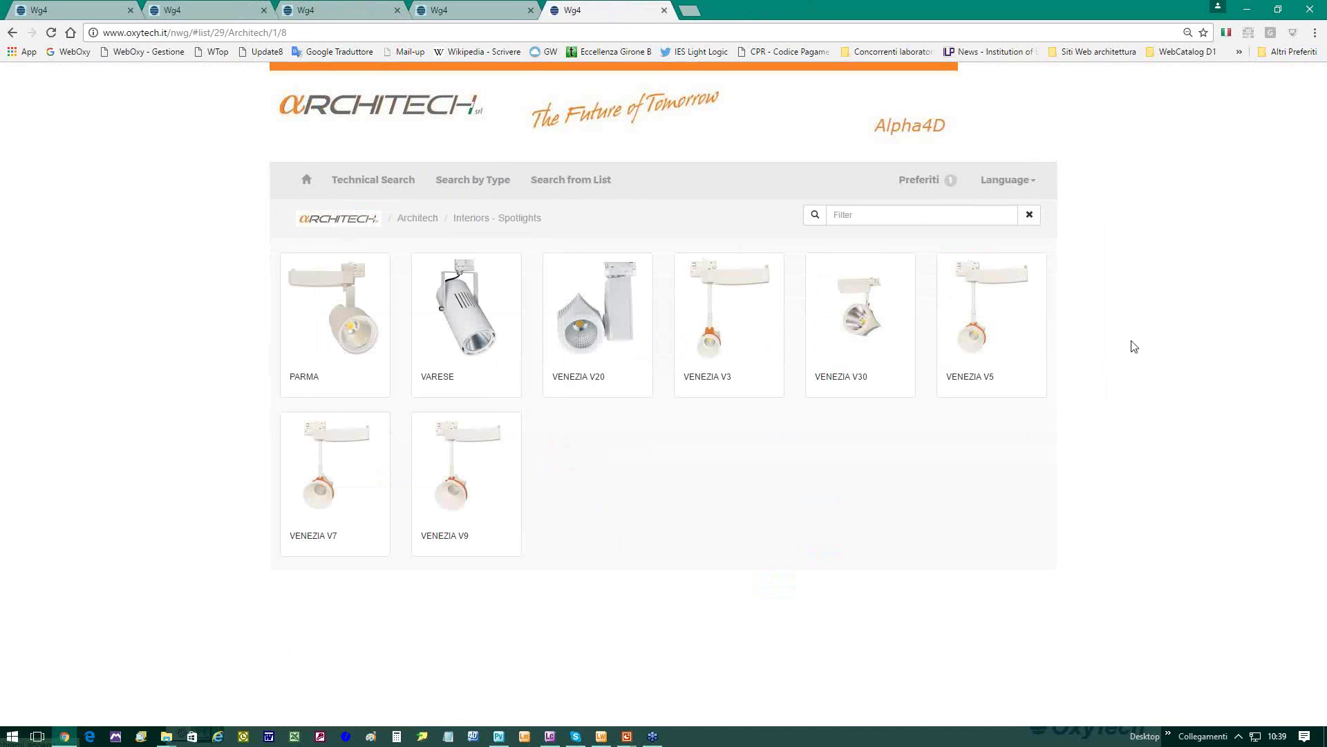
{"action": "left_click", "coordinate": [588, 354]}
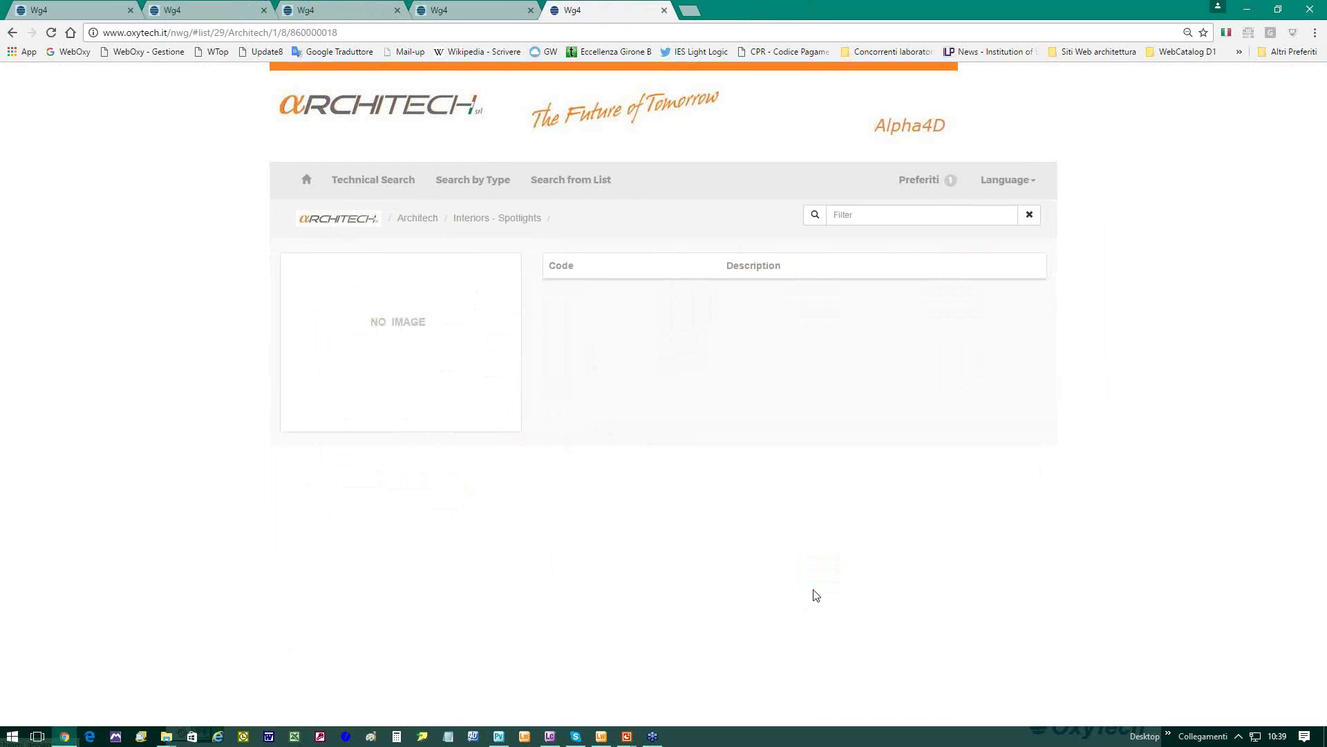
Look through the VENEZIA V20 product codes and try to filter them by "v20 pendant".
{"action": "scroll", "coordinate": [892, 551], "scroll_direction": "down", "scroll_amount": 9}
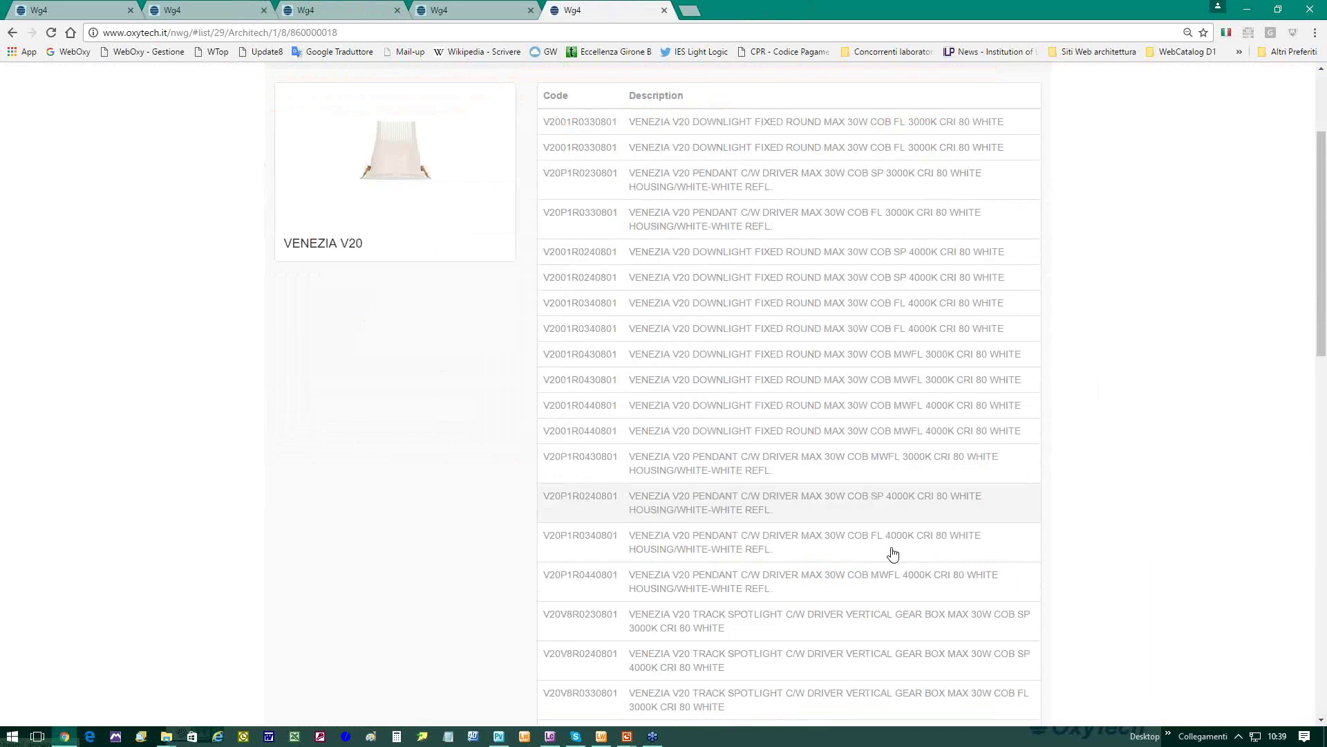
{"action": "scroll", "coordinate": [892, 551], "scroll_direction": "up", "scroll_amount": 9}
{"action": "left_click", "coordinate": [841, 220]}
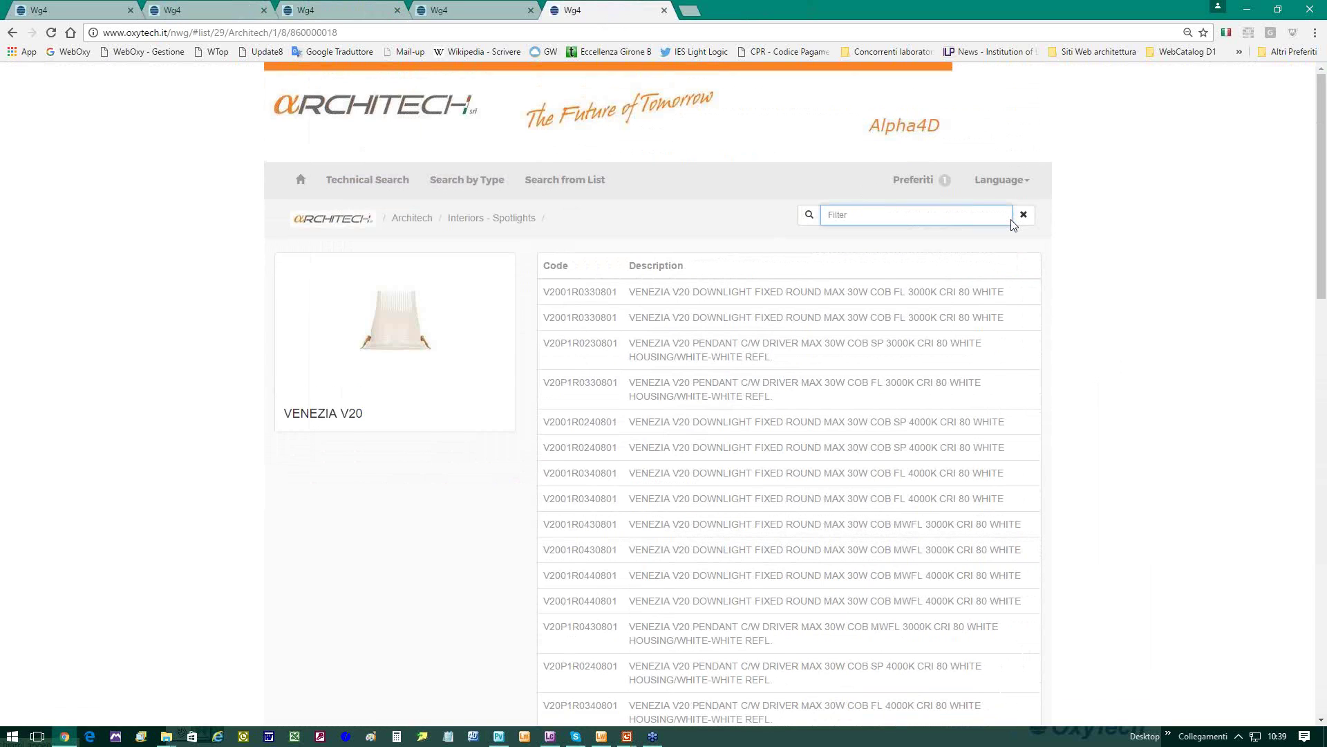
{"action": "type", "text": "v20 pendant"}
{"action": "scroll", "coordinate": [797, 483], "scroll_direction": "down", "scroll_amount": 8}
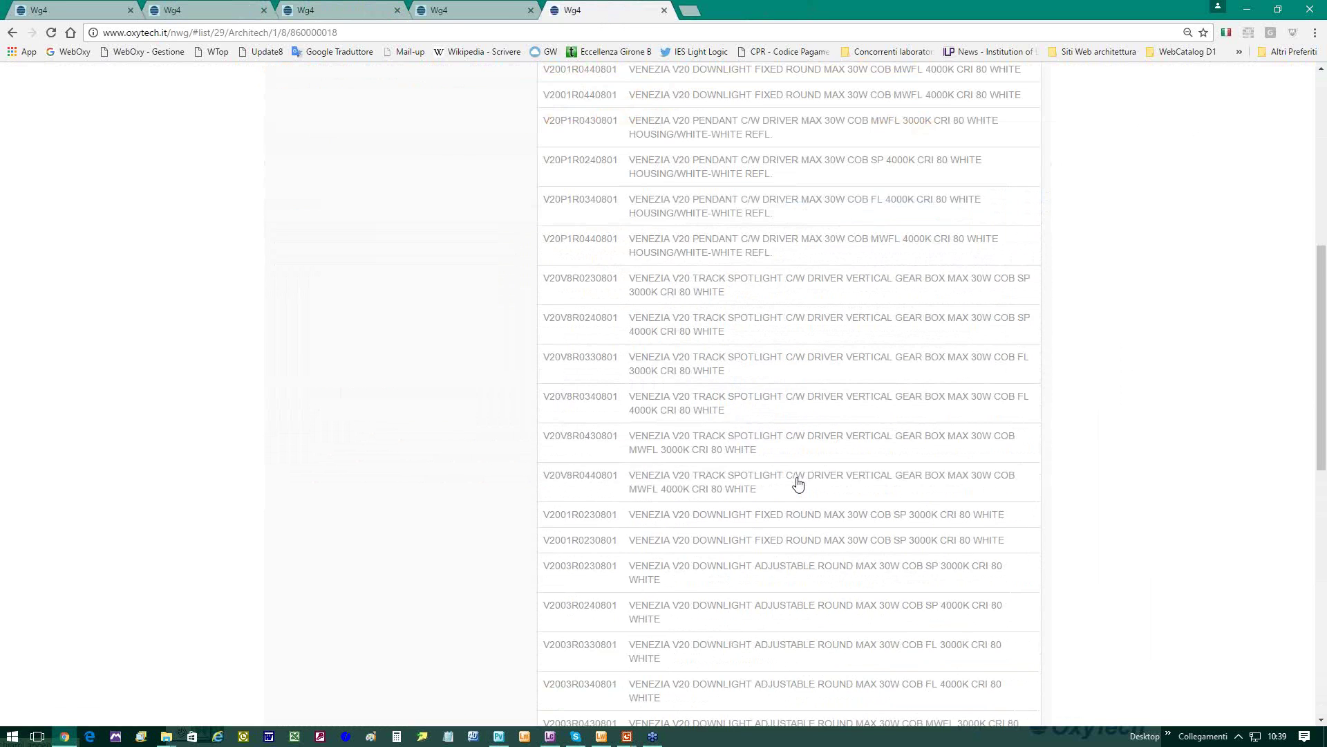
{"action": "scroll", "coordinate": [797, 483], "scroll_direction": "down", "scroll_amount": 5}
{"action": "scroll", "coordinate": [797, 483], "scroll_direction": "up", "scroll_amount": 15}
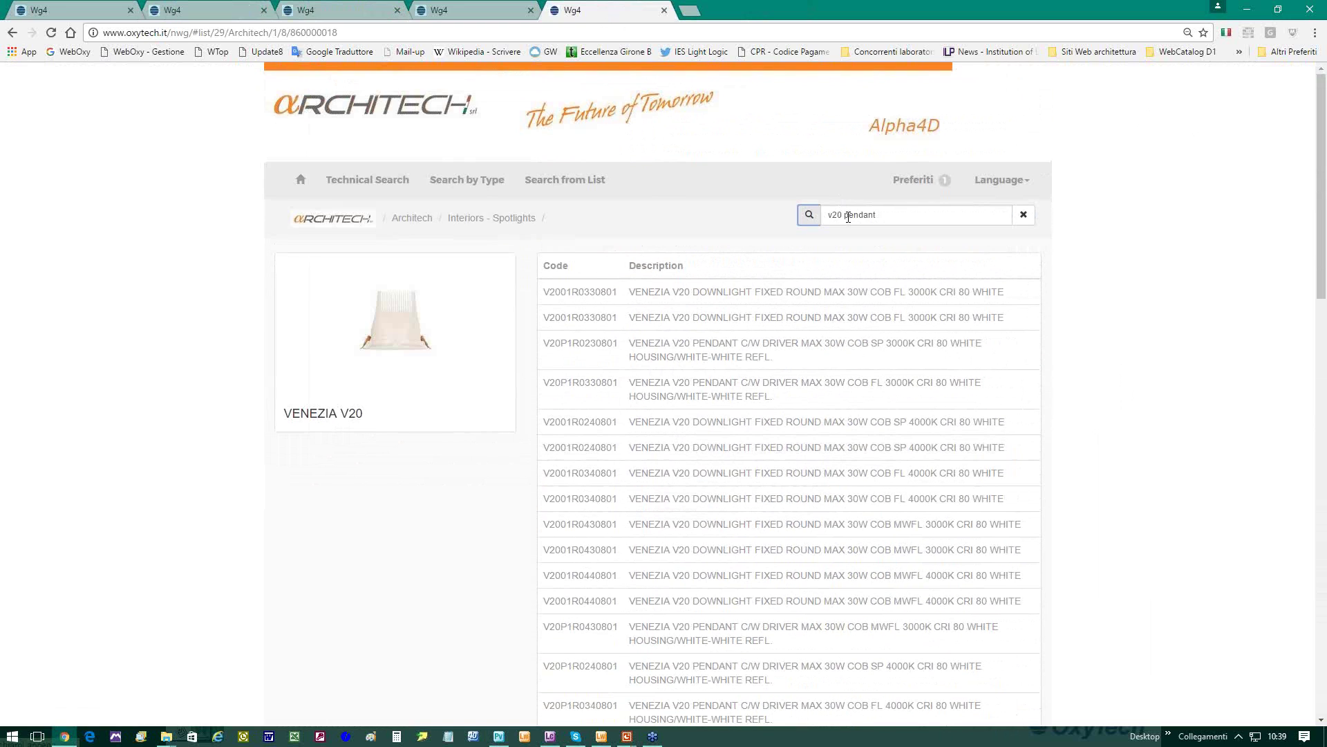
Try filtering the VENEZIA V20 product codes by "v20 downlight" and look through the list.
{"action": "double_click", "coordinate": [849, 217]}
{"action": "type", "text": "downligh"}
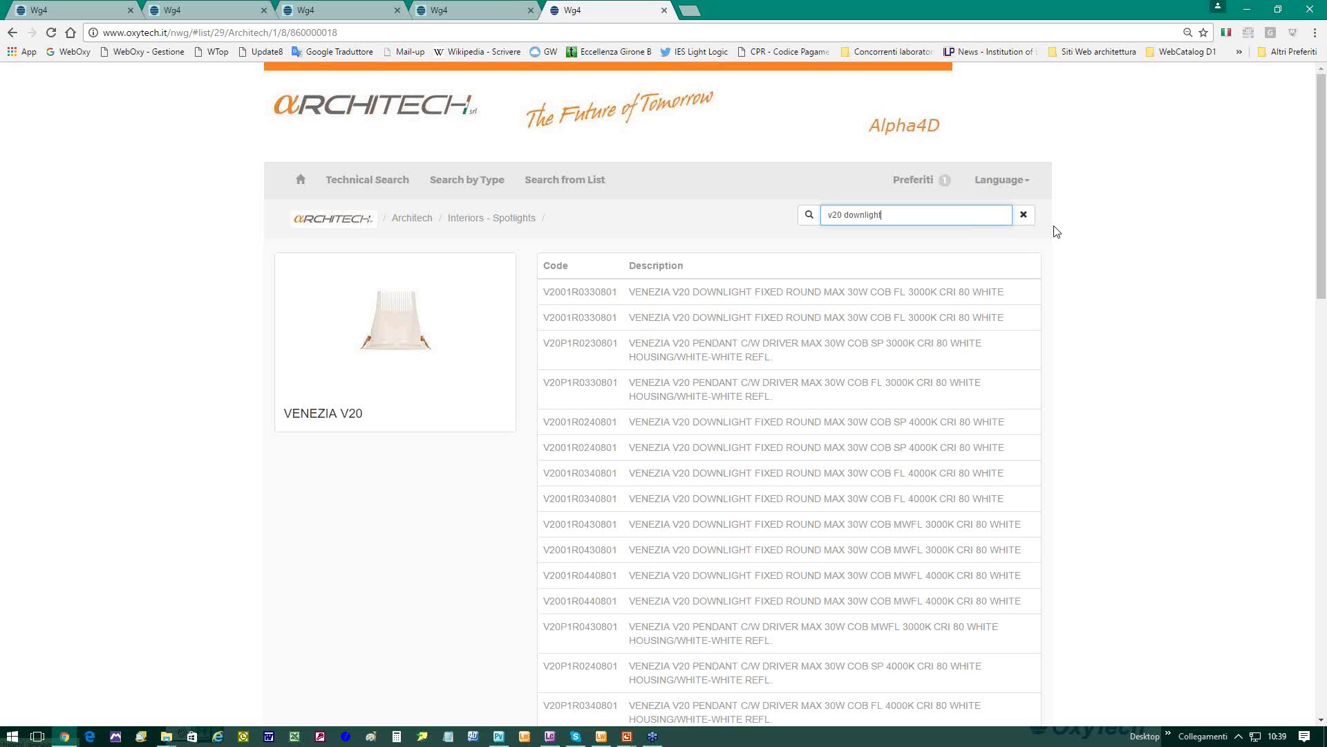
{"action": "left_click", "coordinate": [808, 216]}
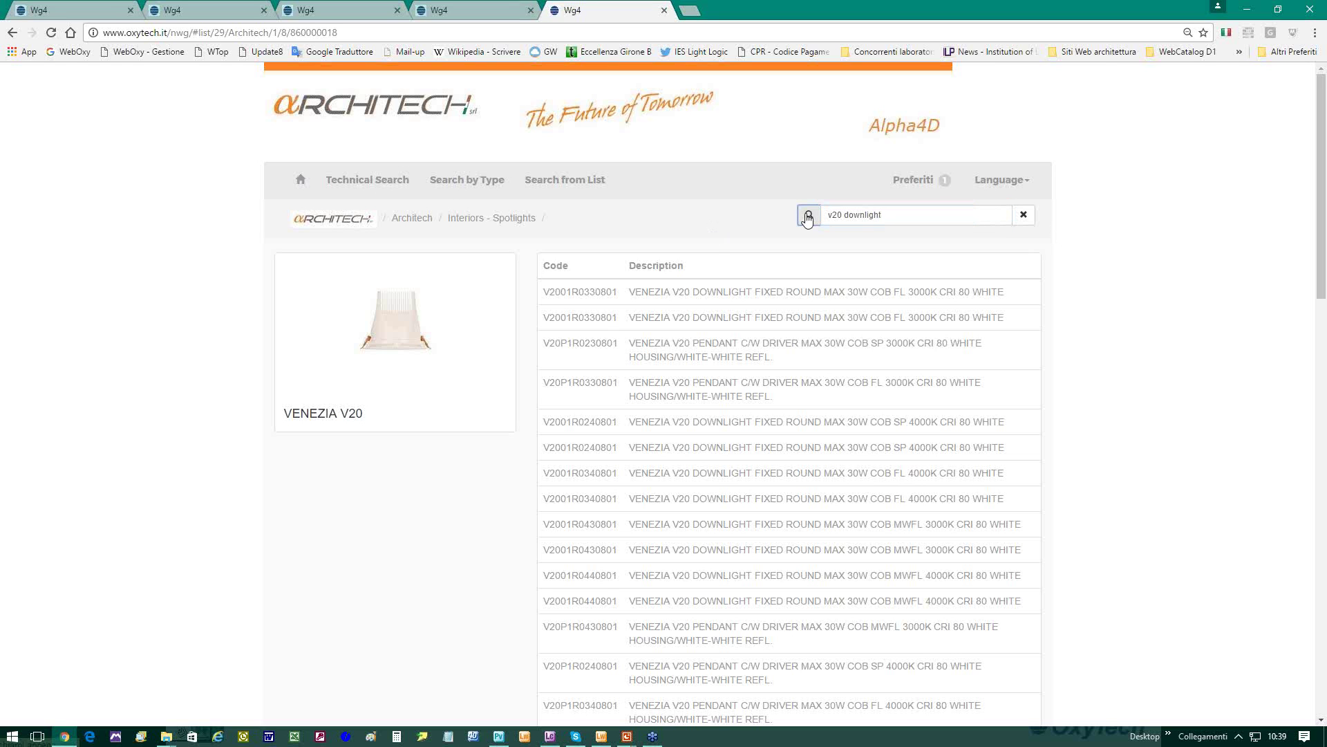
{"action": "scroll", "coordinate": [745, 370], "scroll_direction": "down", "scroll_amount": 6}
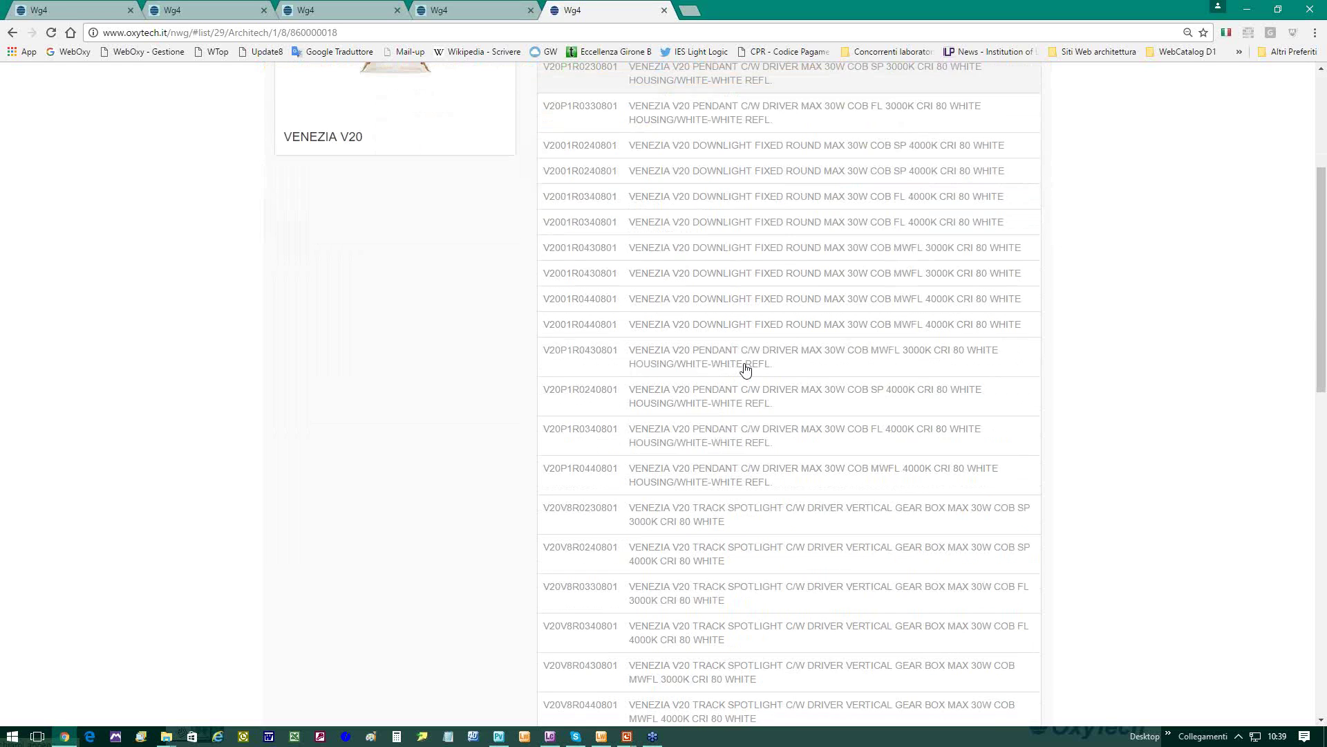
{"action": "scroll", "coordinate": [745, 370], "scroll_direction": "down", "scroll_amount": 9}
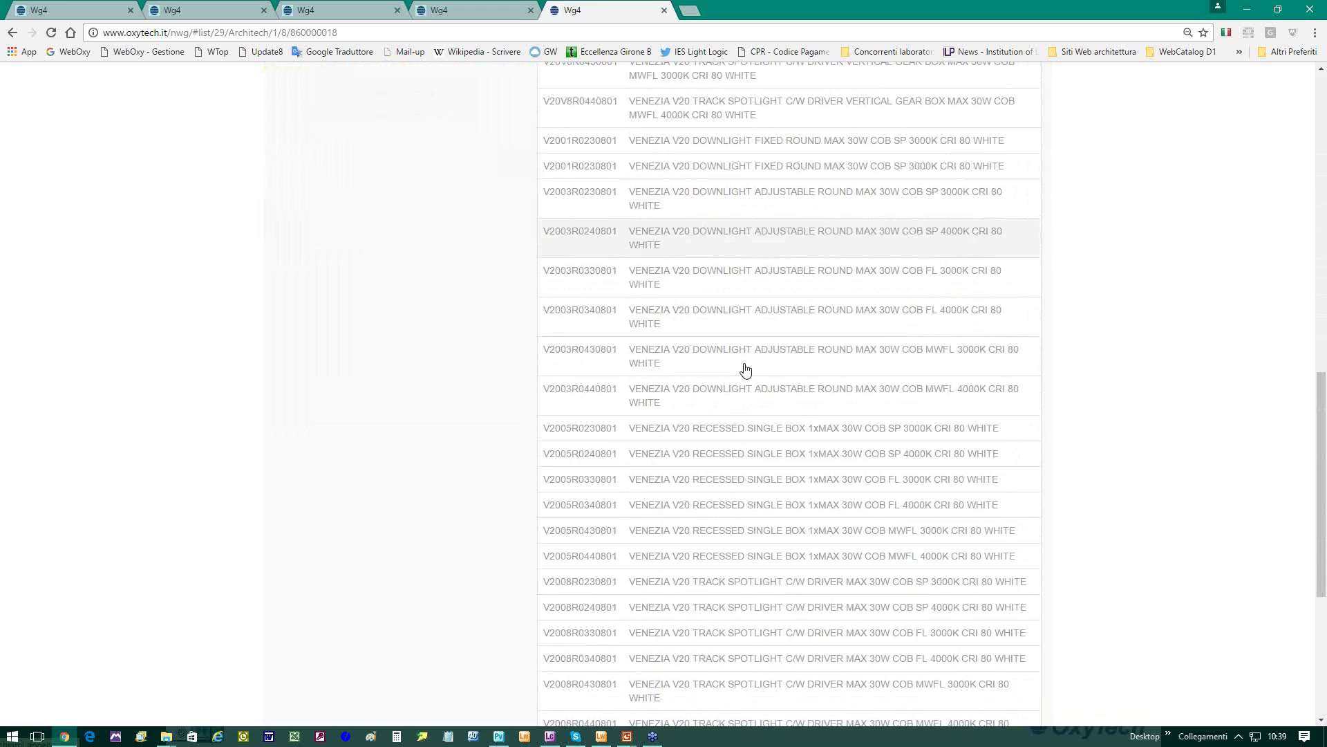
{"action": "scroll", "coordinate": [745, 370], "scroll_direction": "down", "scroll_amount": 1}
{"action": "scroll", "coordinate": [745, 370], "scroll_direction": "up", "scroll_amount": 15}
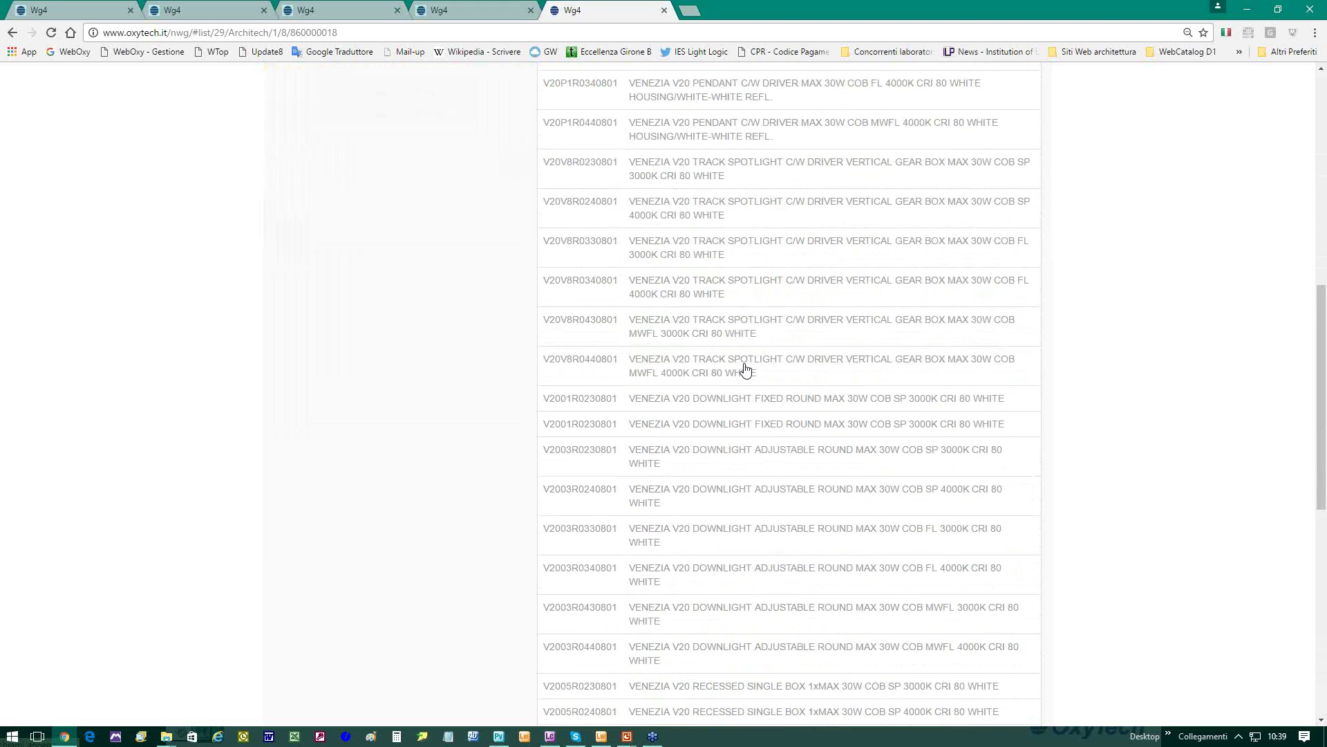
Replace the filter on the VENEZIA V20 product codes with "V20001".
{"action": "left_click_drag", "start_coordinate": [894, 215], "coordinate": [746, 225]}
{"action": "key", "text": "BackSpace"}
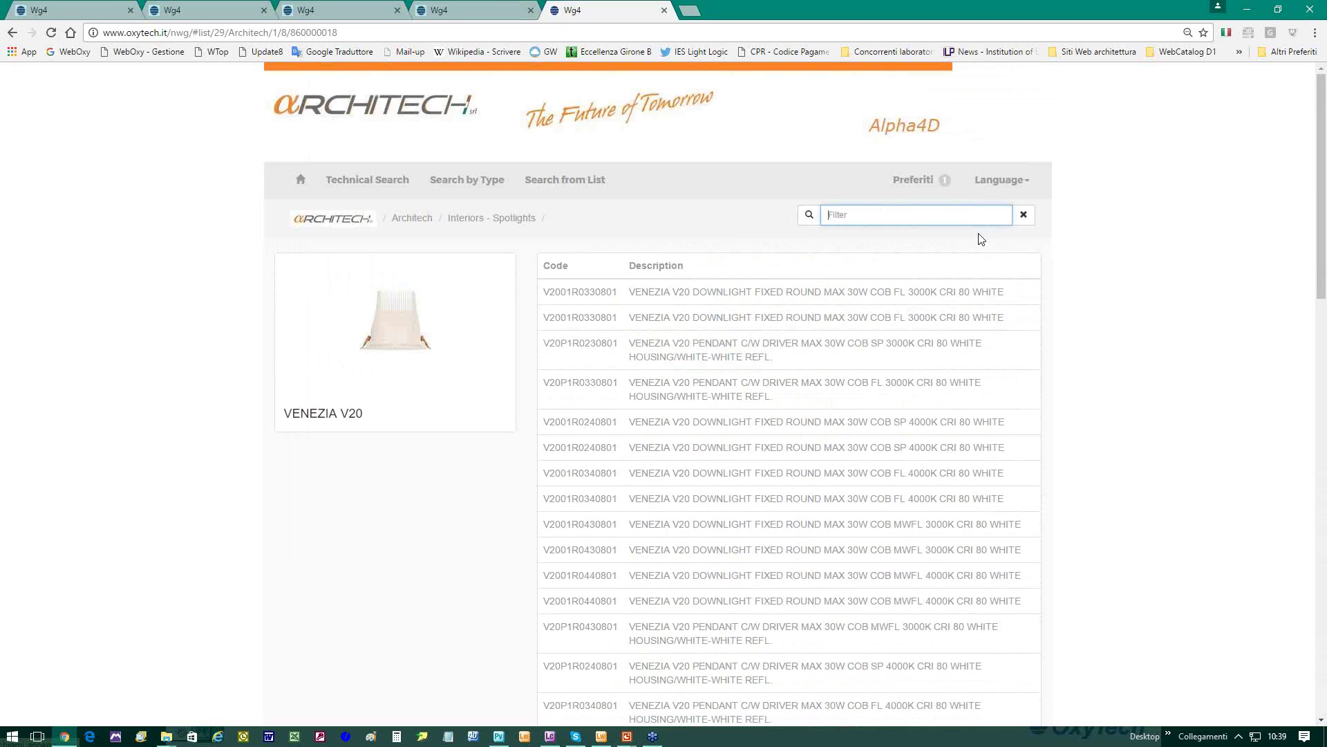
{"action": "type", "text": "V20001"}
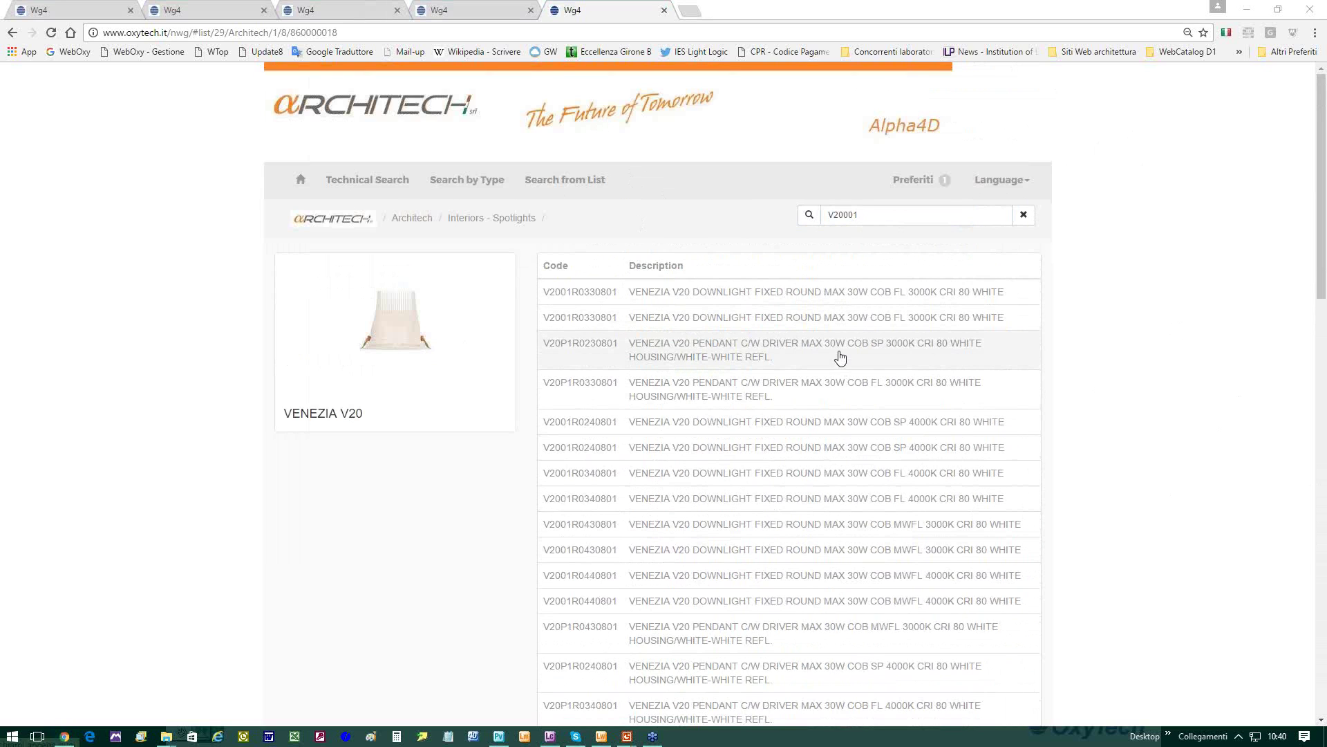
Switch to the Comoli Ferrari catalogue, view its list of enabled manufacturer catalogues, and return to the search page.
{"action": "left_click", "coordinate": [335, 14]}
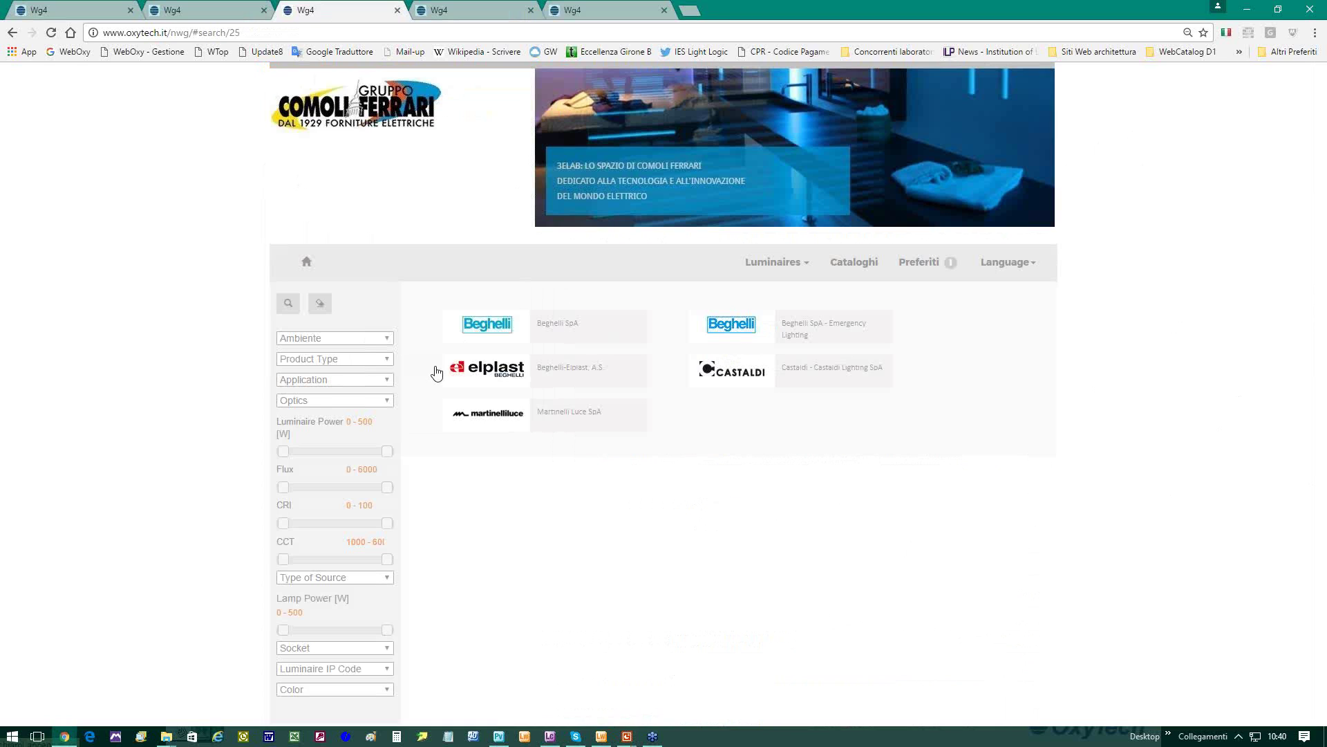
{"action": "left_click", "coordinate": [857, 264]}
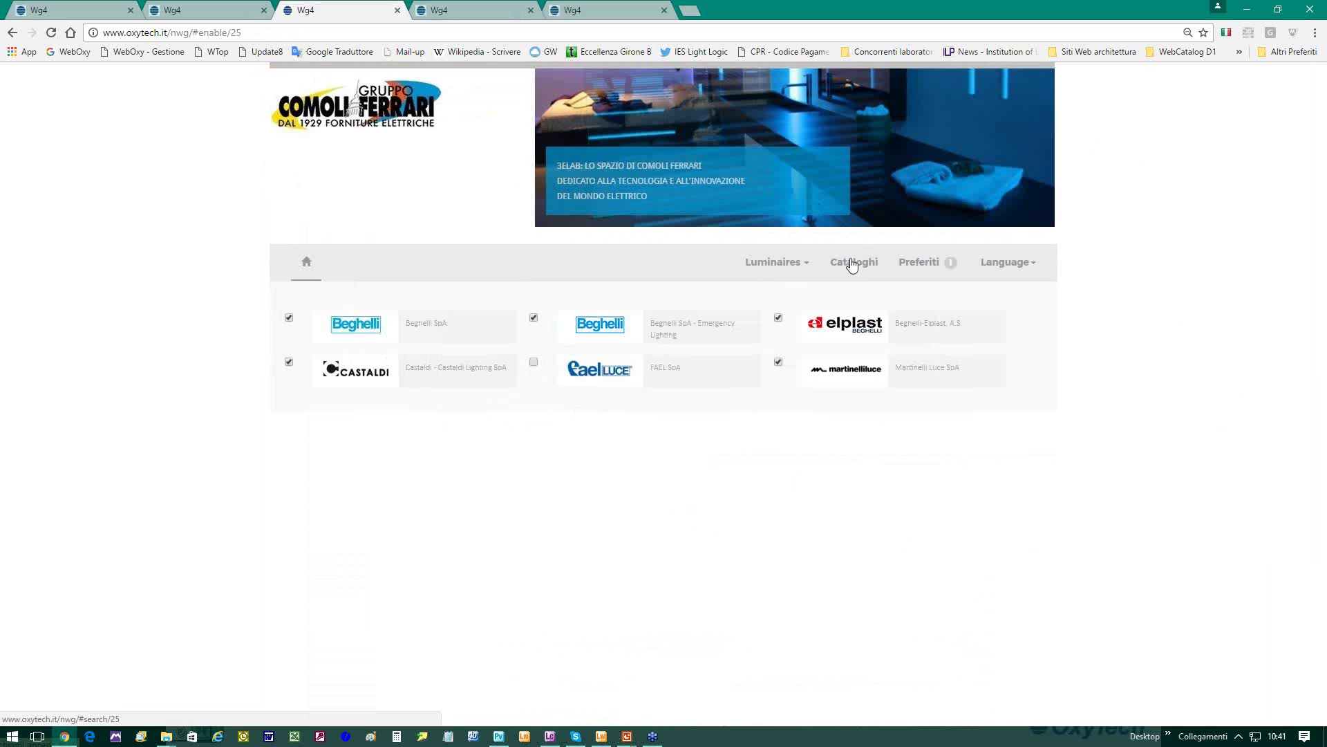
{"action": "left_click", "coordinate": [305, 262]}
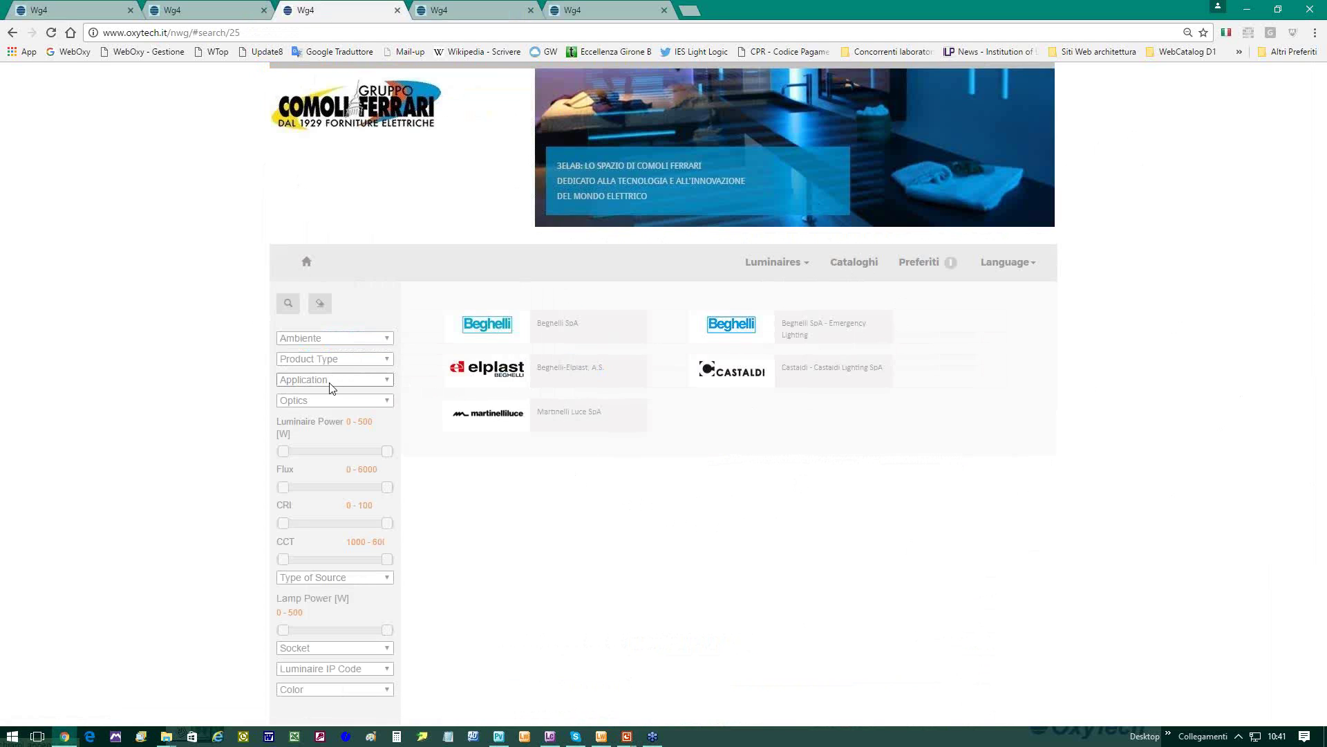
Search the Comoli Ferrari catalogue for luminaires with the product type Interiors - Table.
{"action": "left_click", "coordinate": [342, 359]}
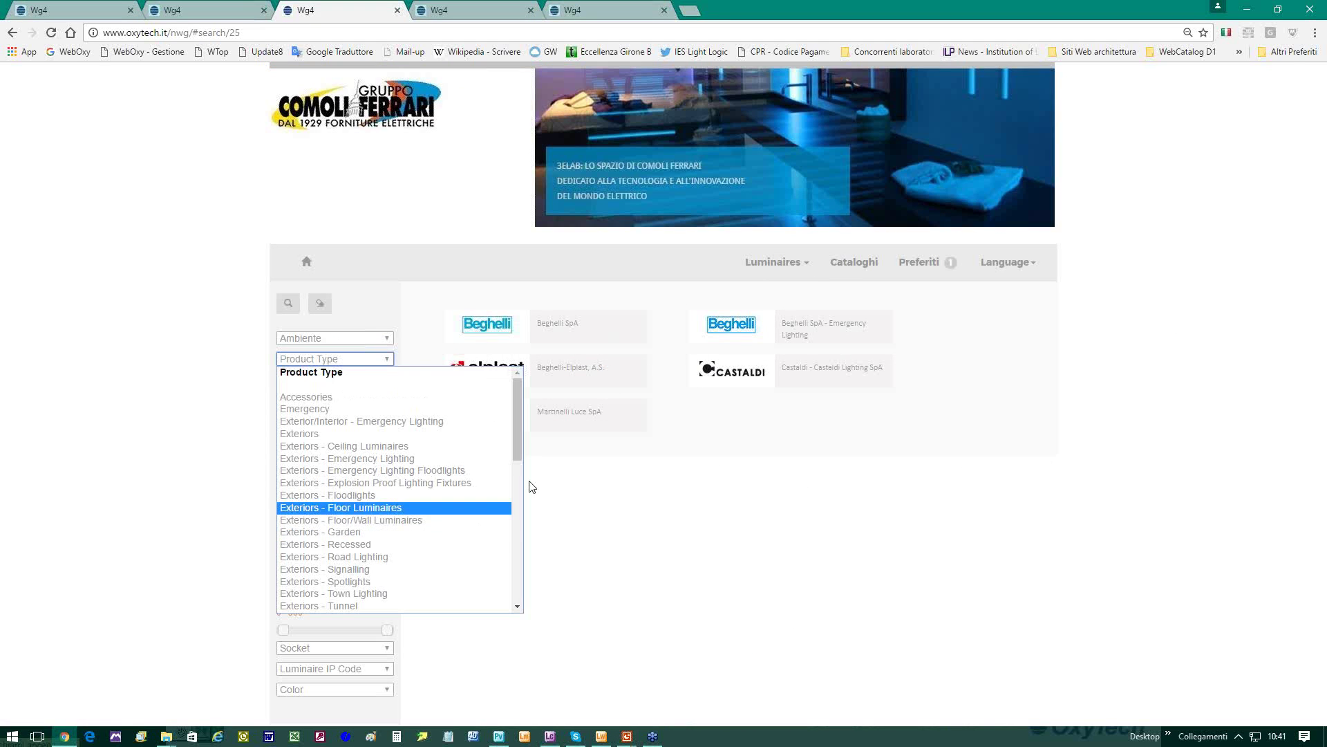
{"action": "left_click_drag", "start_coordinate": [517, 442], "coordinate": [521, 590]}
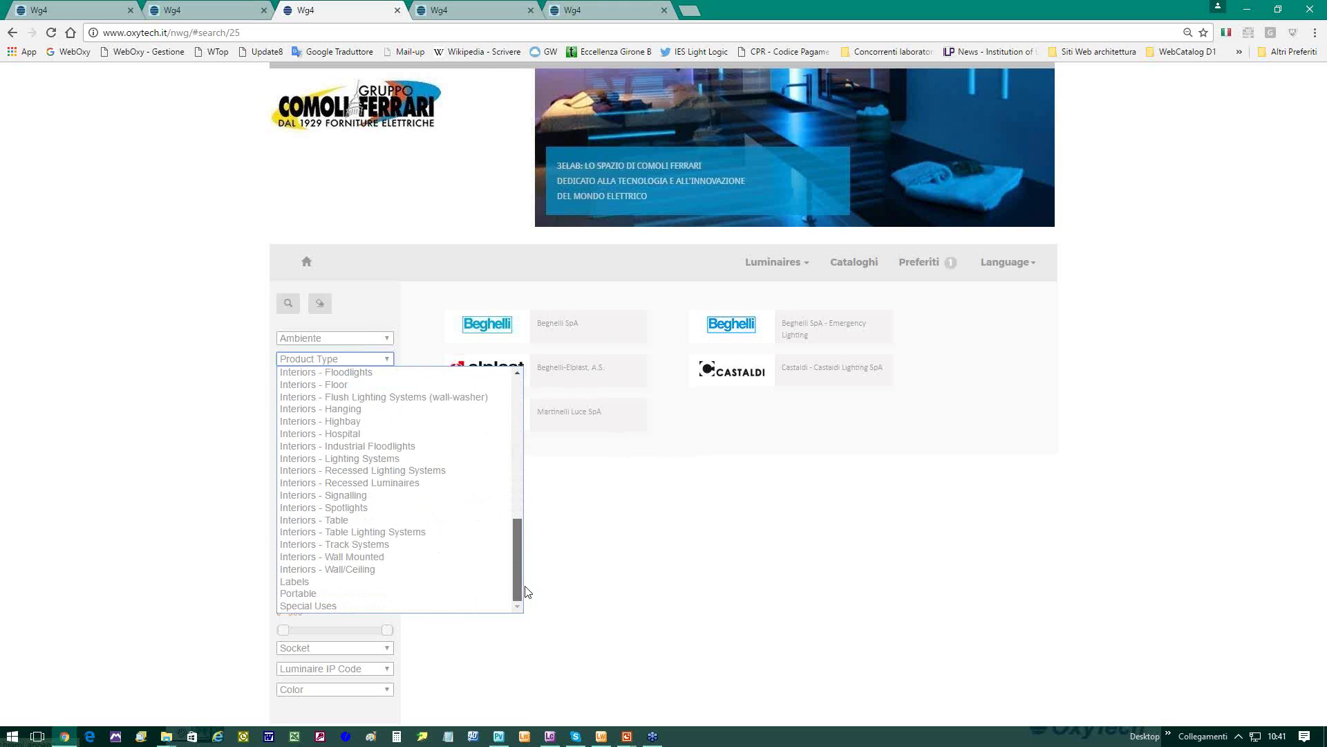
{"action": "left_click", "coordinate": [337, 519]}
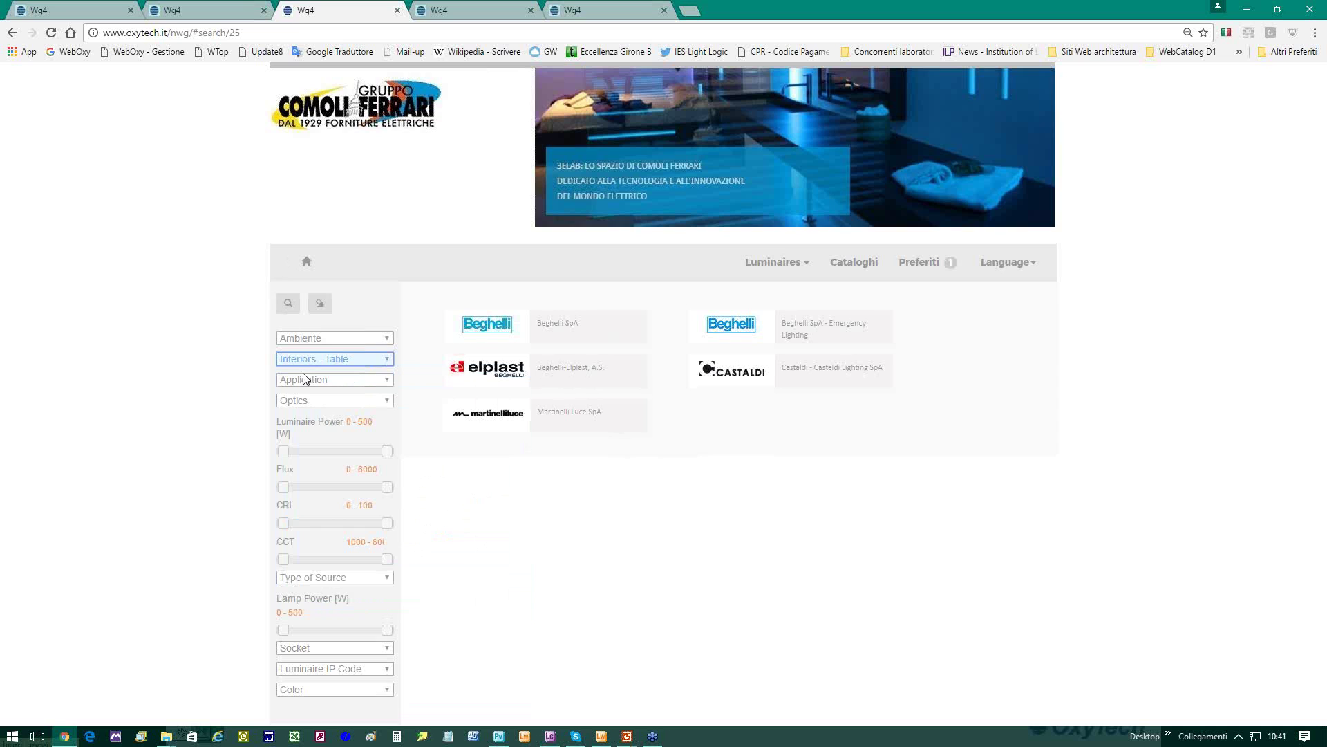
{"action": "left_click", "coordinate": [286, 302]}
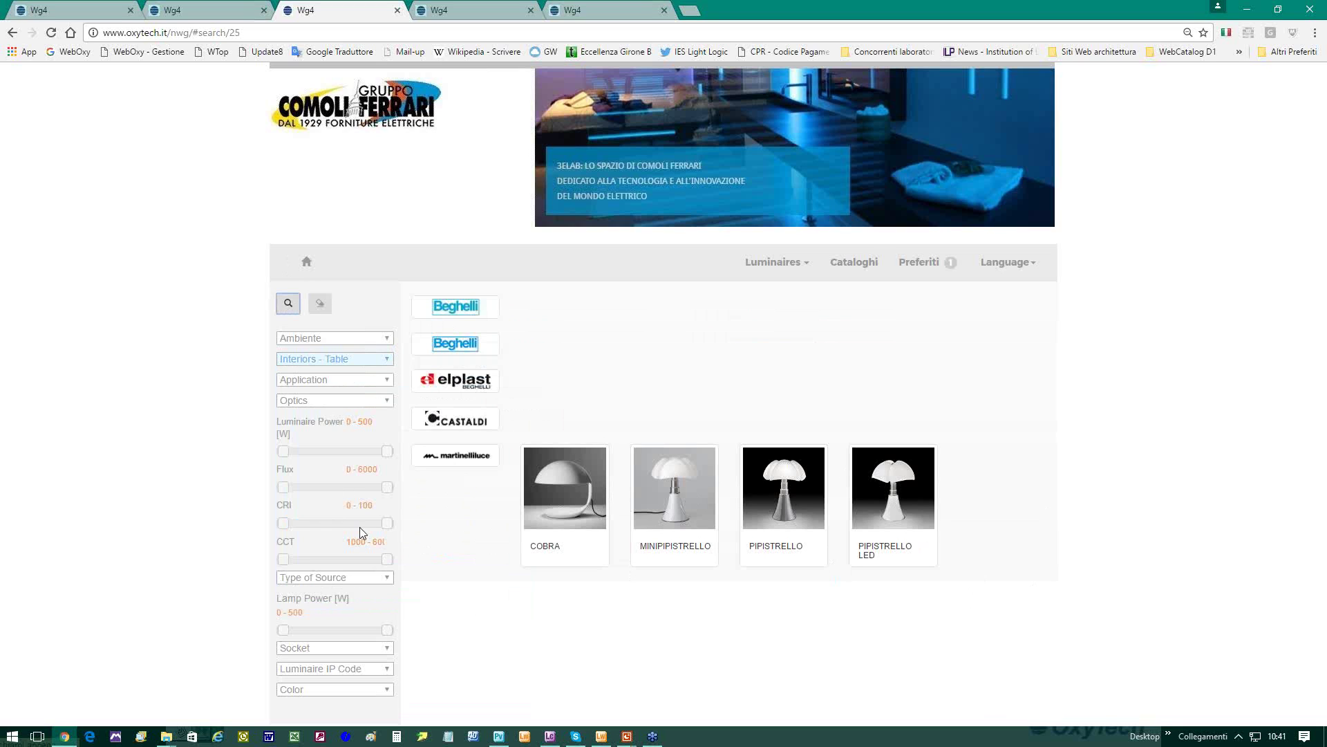
Narrow the Interiors - Table search to the colour White and open the COBRA luminaire with code 629.
{"action": "left_click_drag", "start_coordinate": [388, 452], "coordinate": [415, 459]}
{"action": "left_click", "coordinate": [330, 692]}
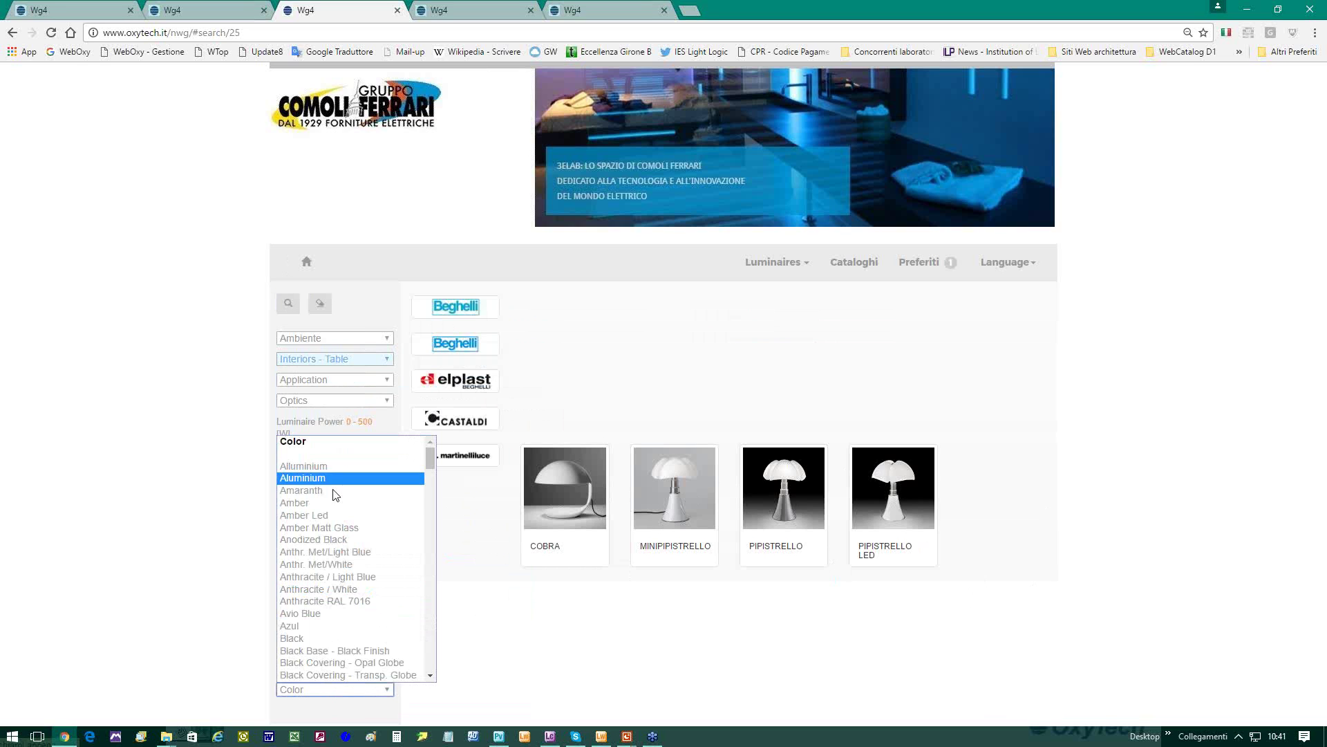
{"action": "scroll", "coordinate": [430, 463], "scroll_direction": "down", "scroll_amount": 1}
{"action": "left_click_drag", "start_coordinate": [430, 464], "coordinate": [430, 638]}
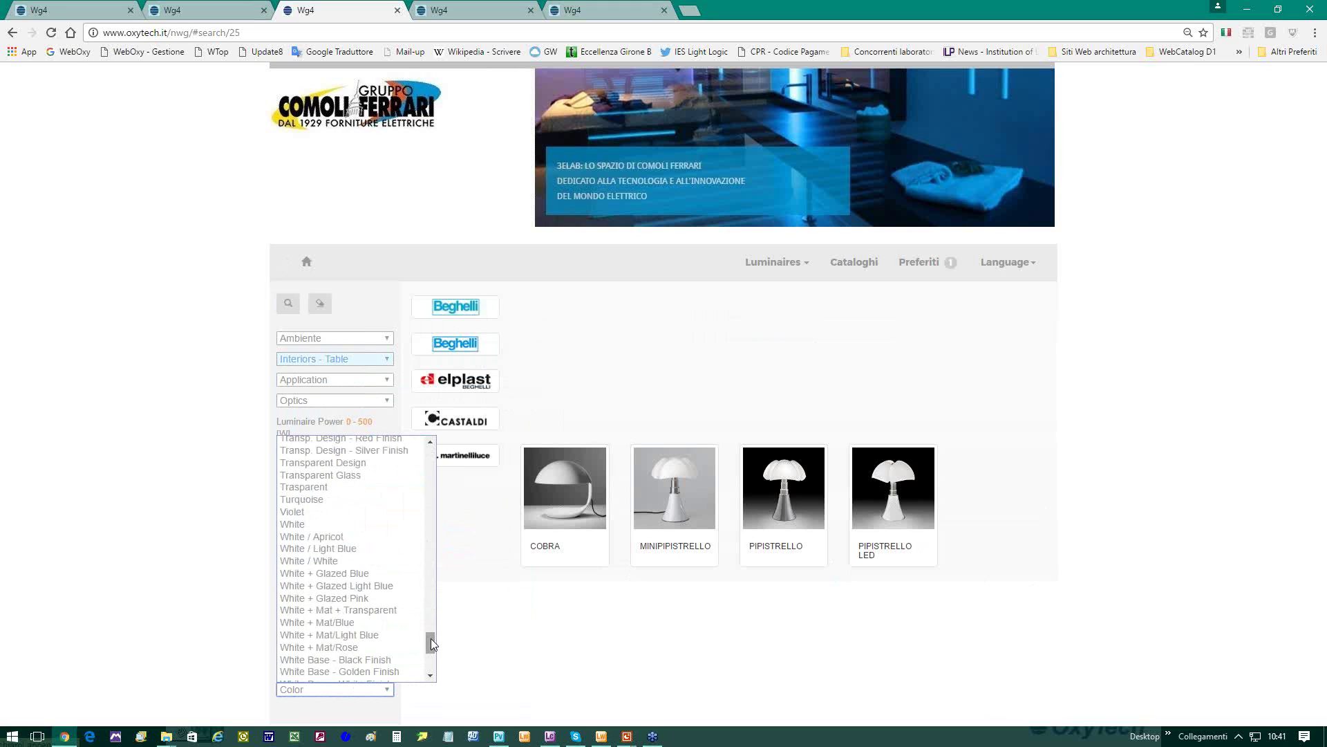
{"action": "left_click", "coordinate": [325, 524]}
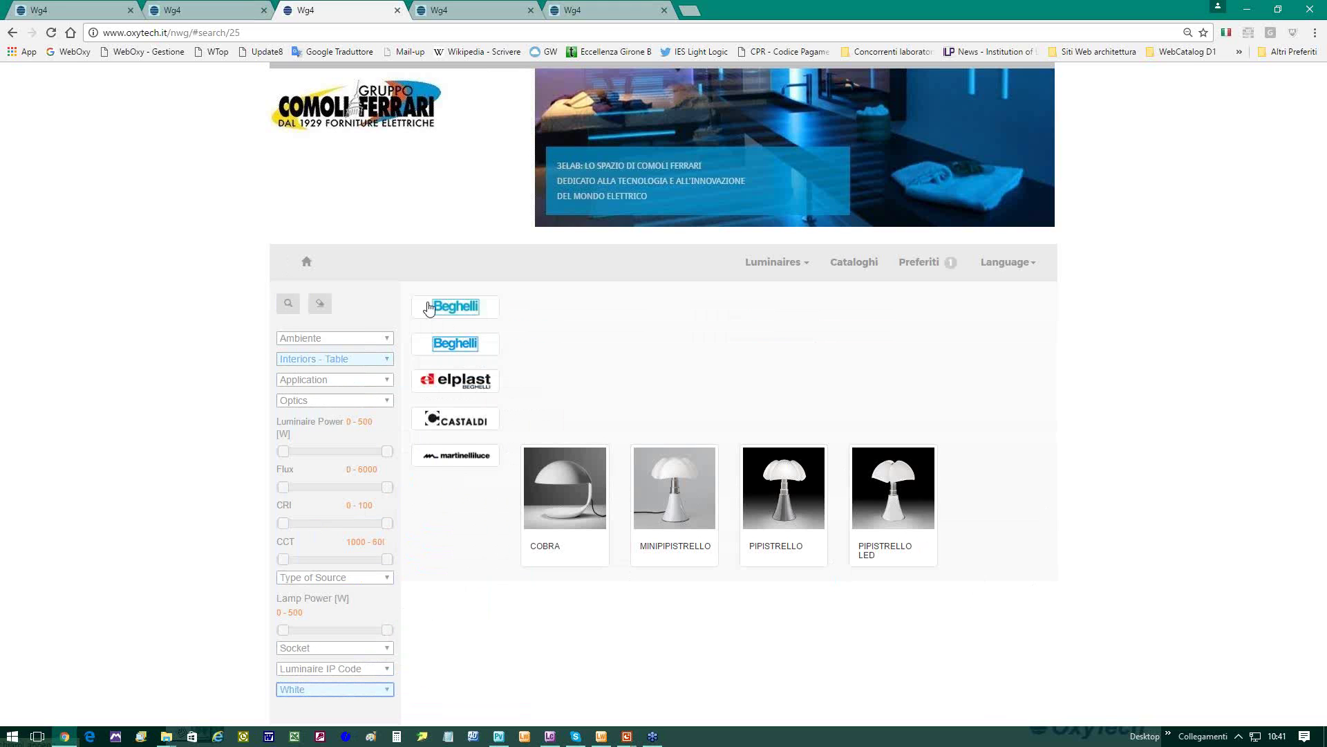
{"action": "left_click", "coordinate": [288, 304]}
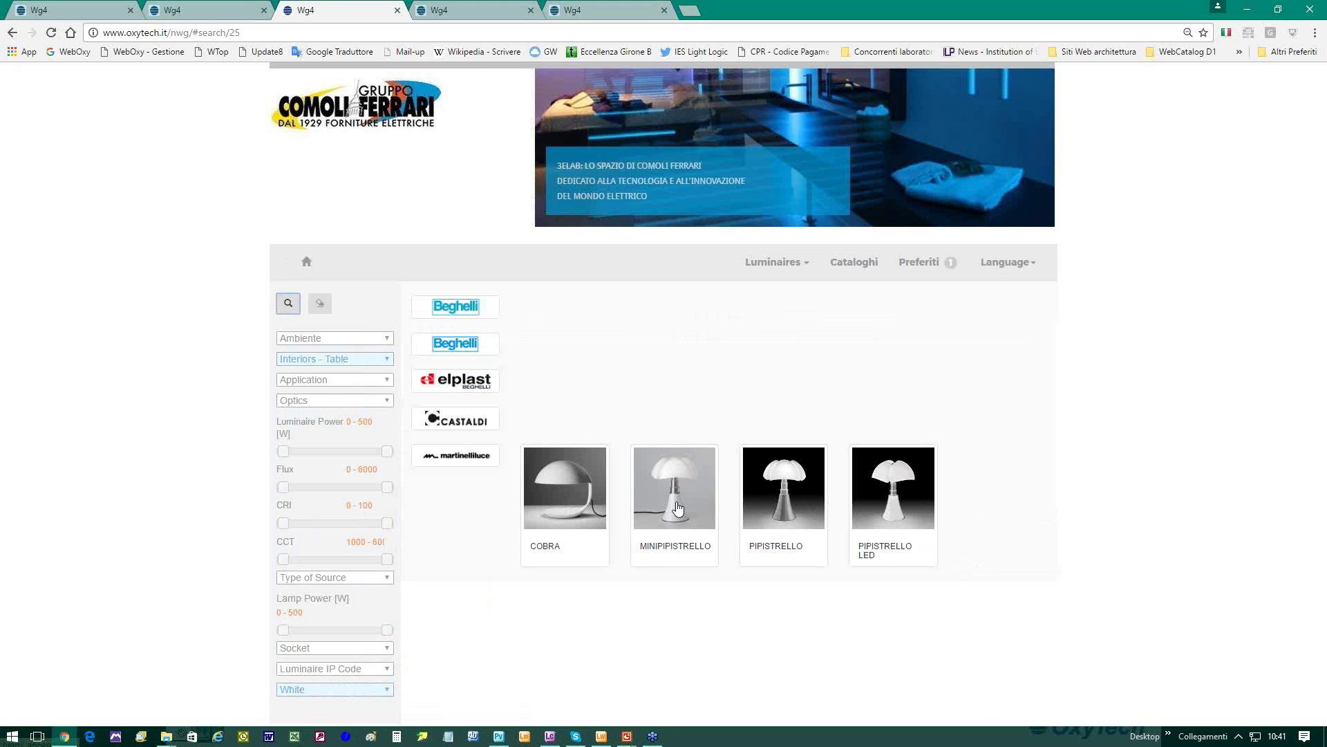
{"action": "left_click", "coordinate": [566, 508]}
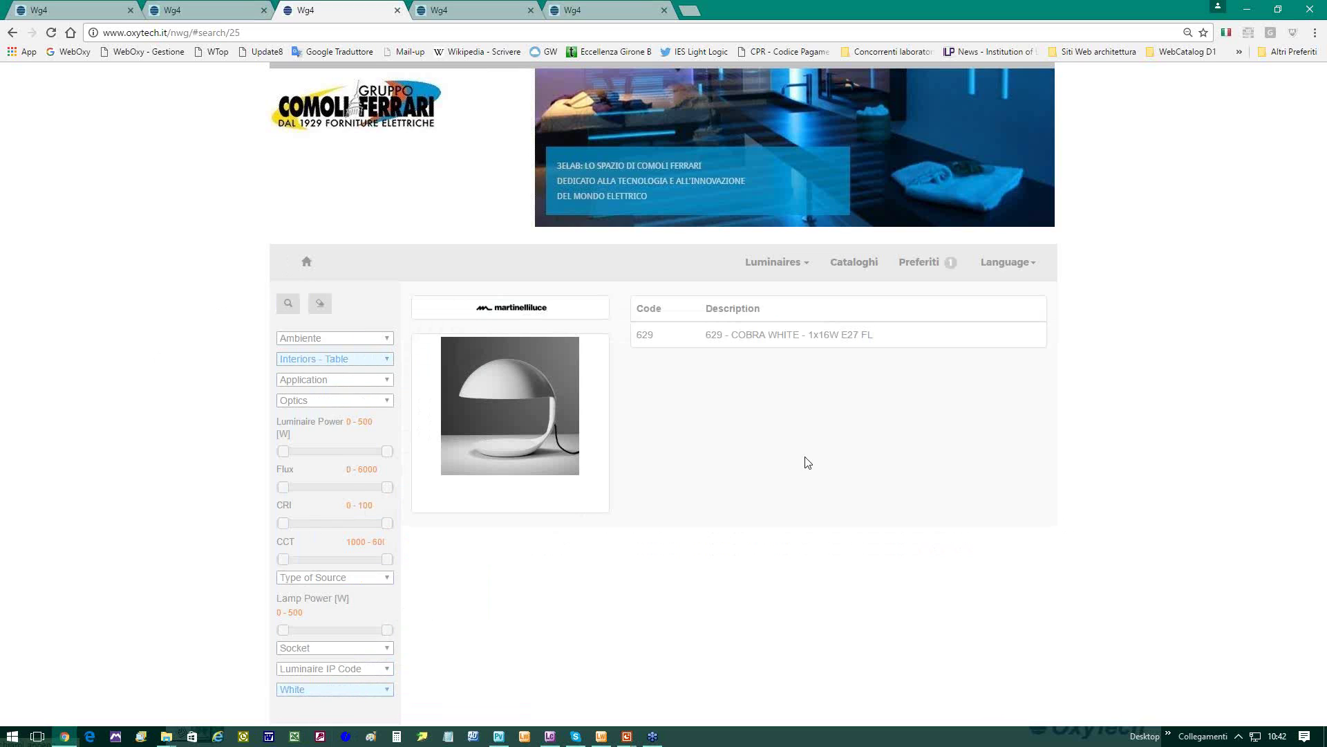
{"action": "left_click", "coordinate": [784, 336]}
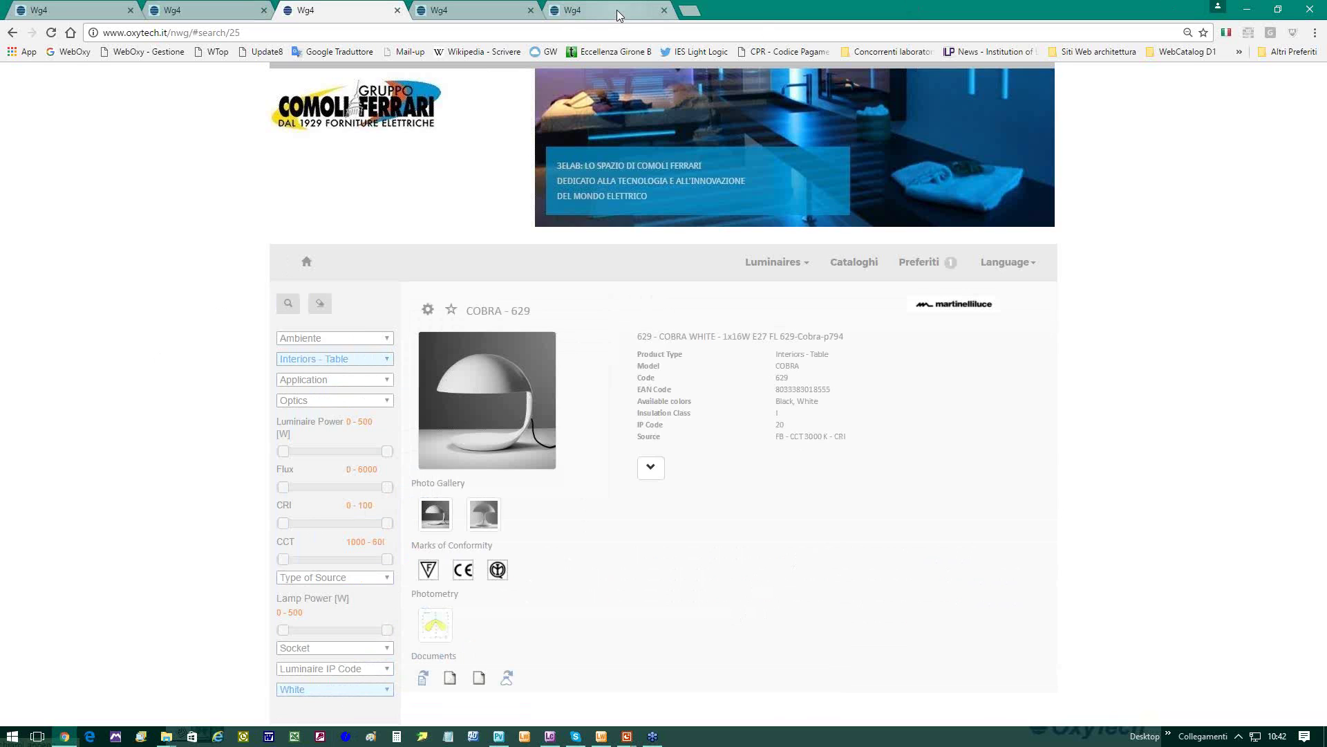
Switch to the Hera Luce catalogue and view its search page with the available manufacturers.
{"action": "left_click", "coordinate": [520, 11]}
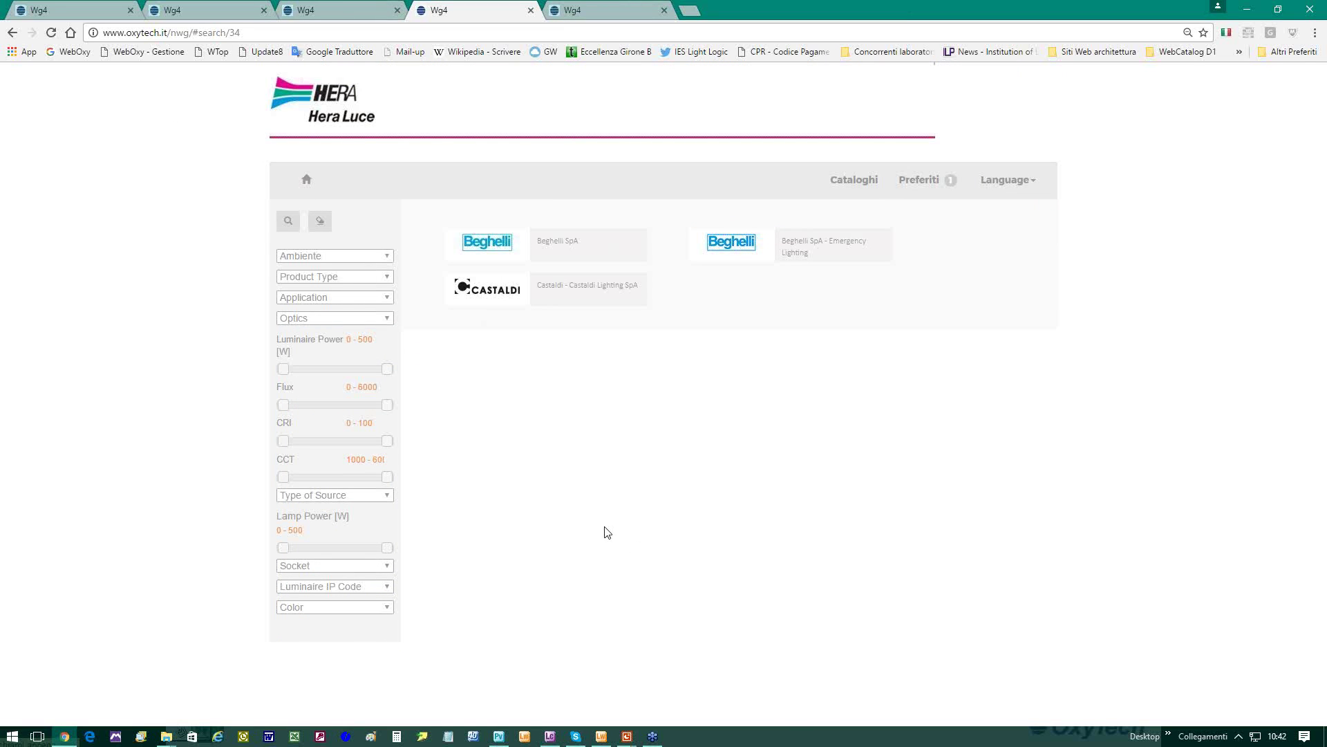
{"action": "left_click", "coordinate": [1292, 119]}
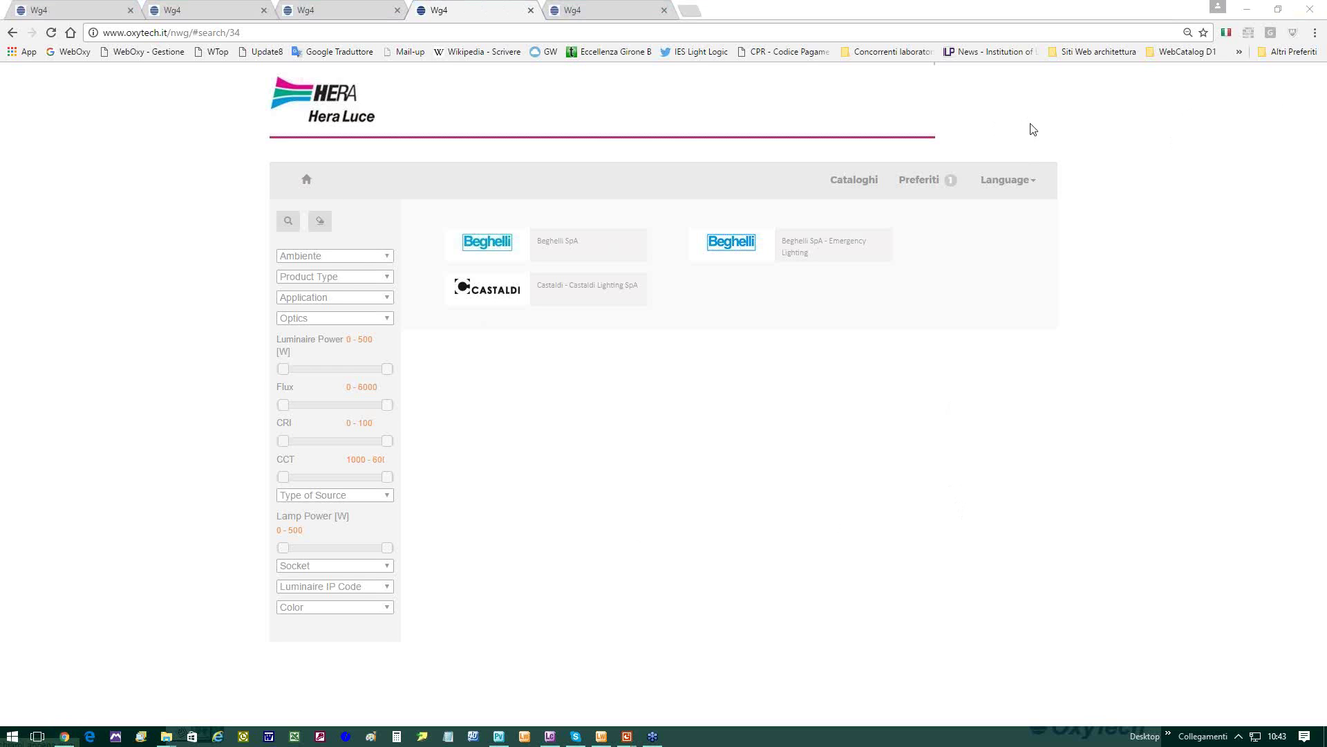
{"action": "left_click", "coordinate": [871, 91]}
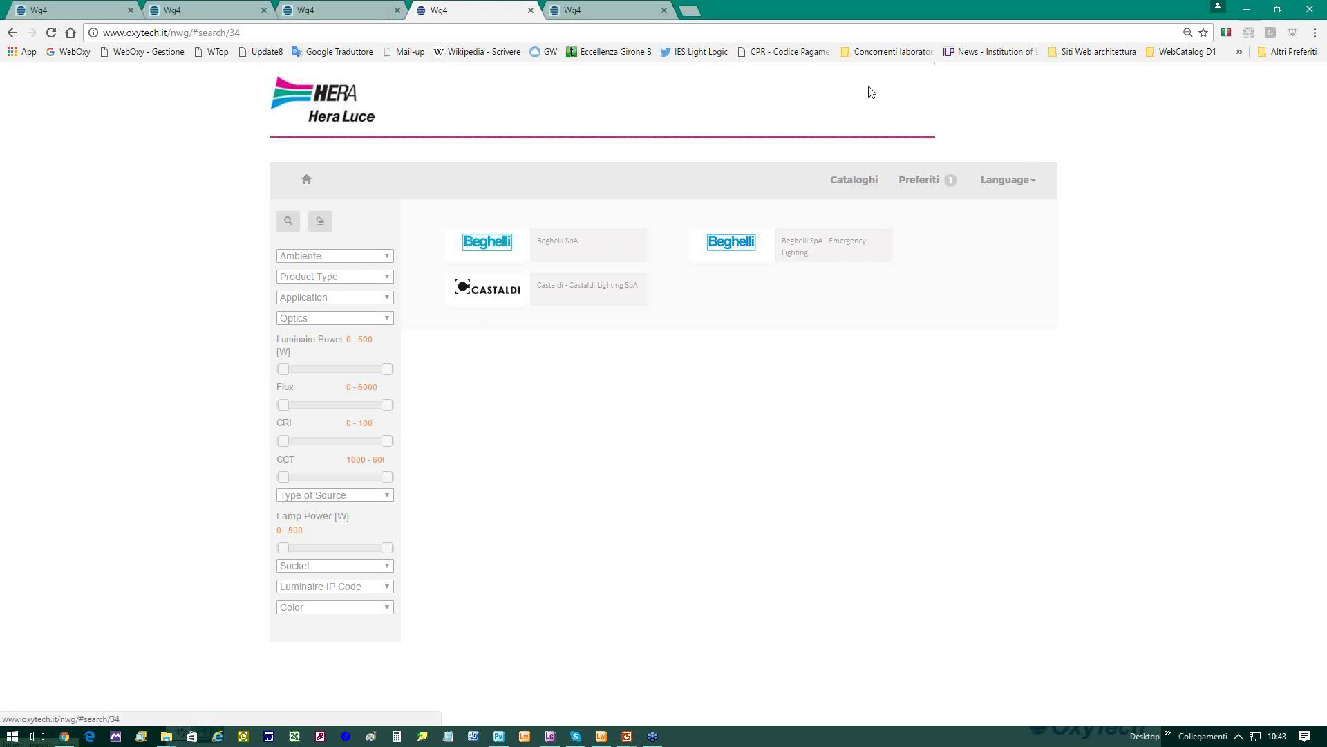